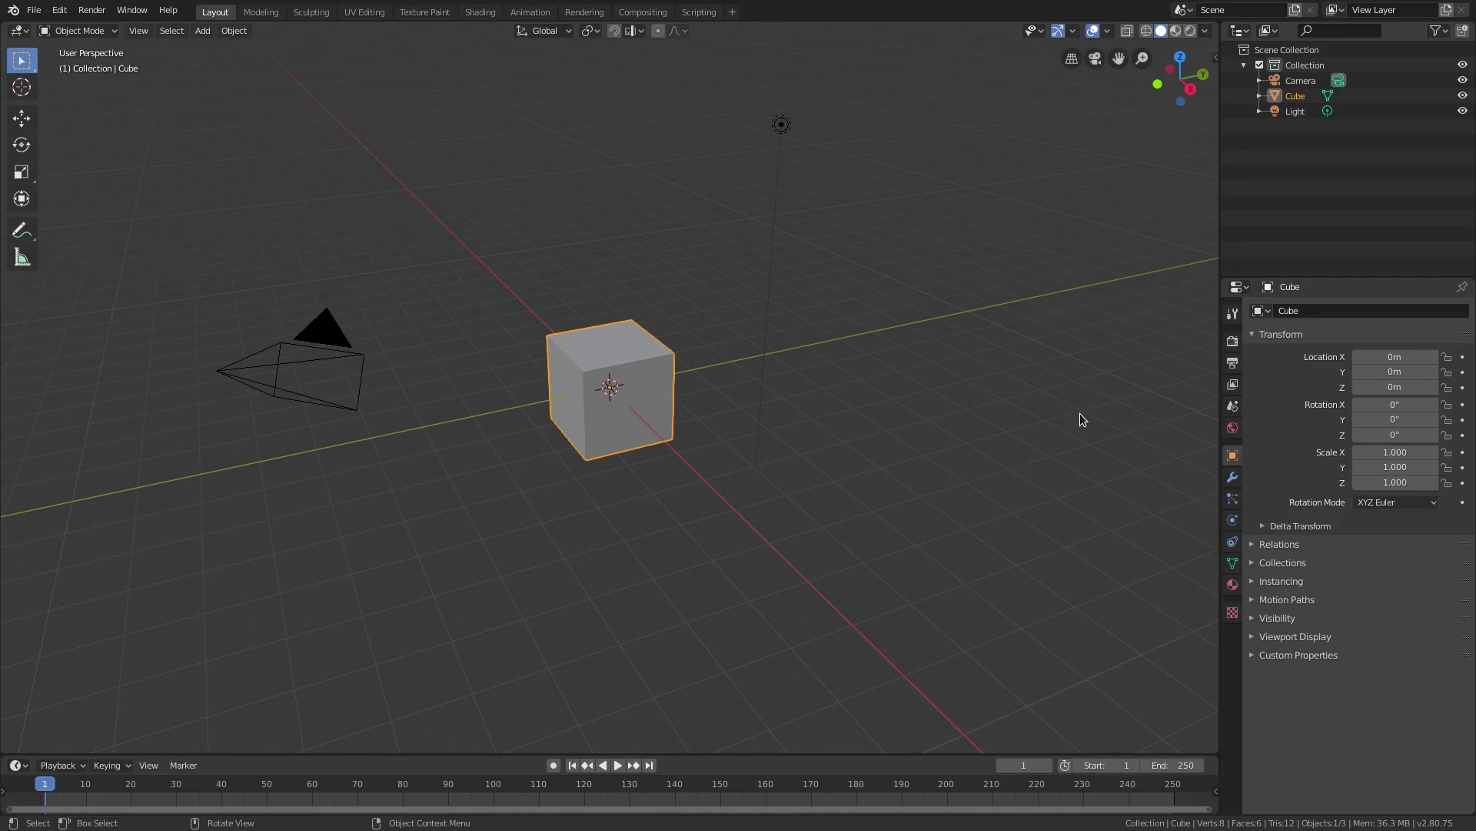
Select the camera and clear its location and rotation back to zero
middle_click_drag(702, 422, 778, 438)
middle_click_drag(882, 469, 923, 419)
left_click(1023, 316)
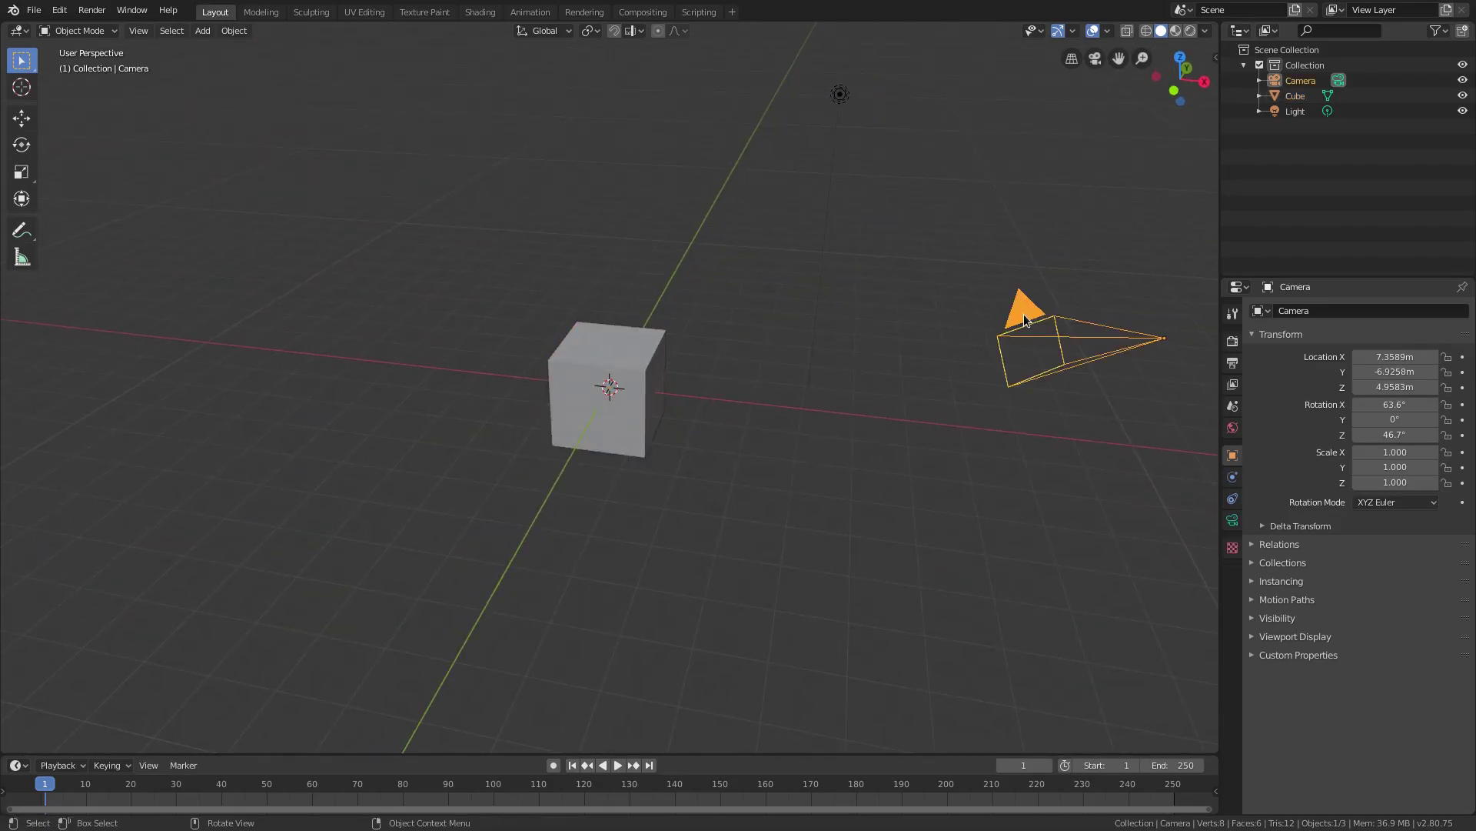
key("alt+g")
key("alt+r")
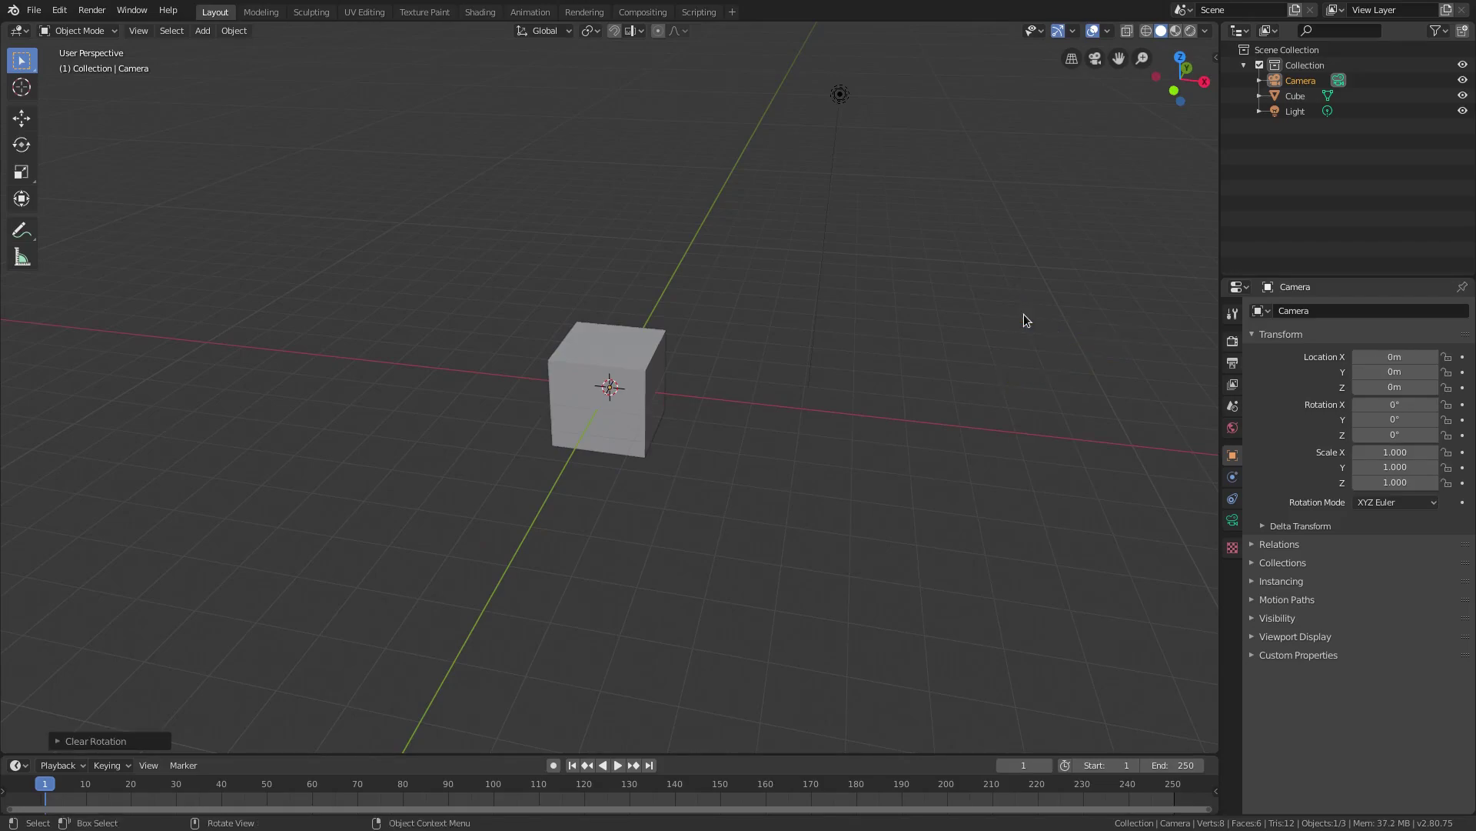
Move the camera back along Y and rotate it 90° on X
middle_click_drag(972, 316, 929, 315)
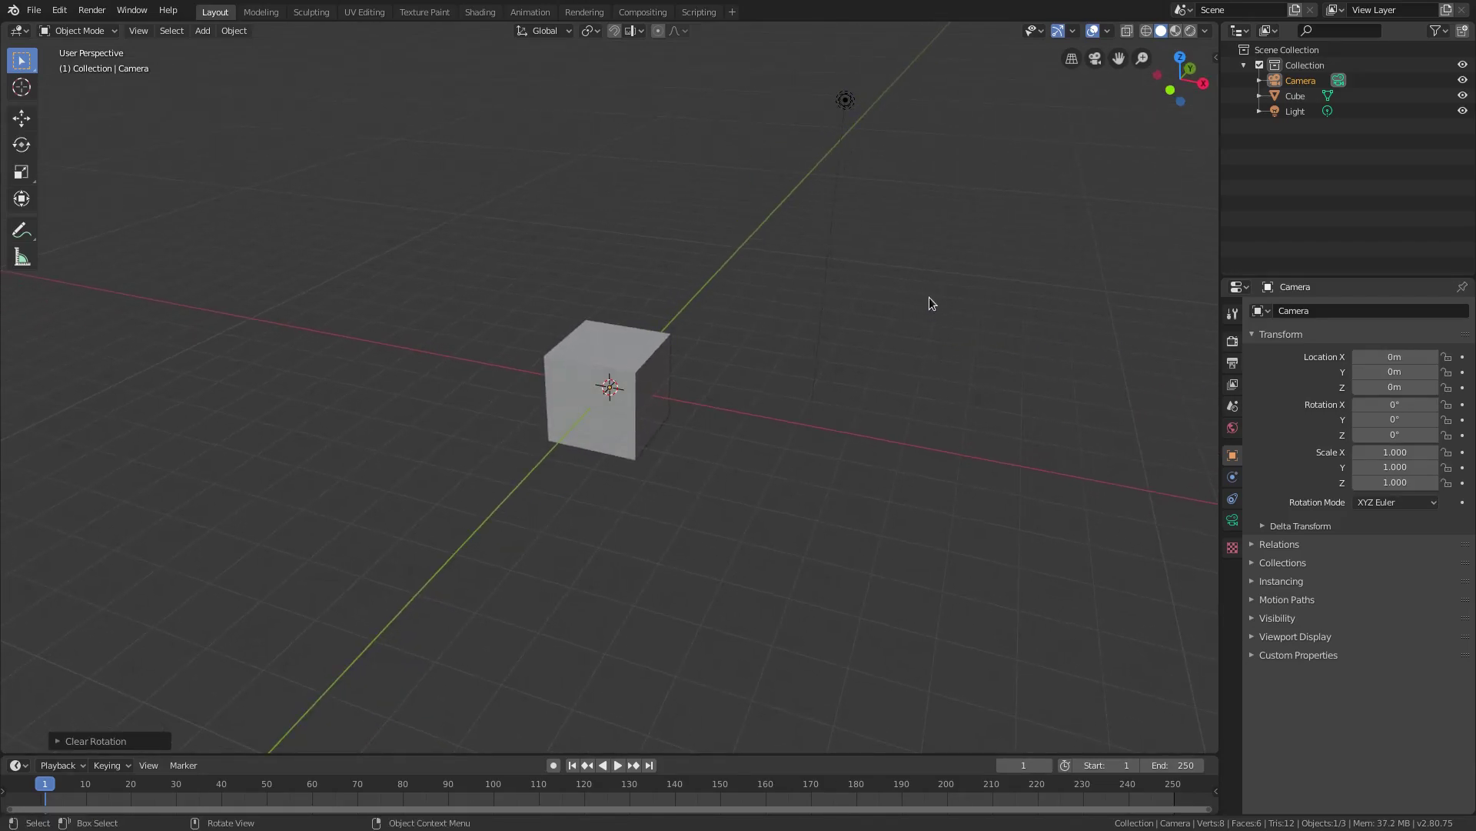
key("g")
key("y")
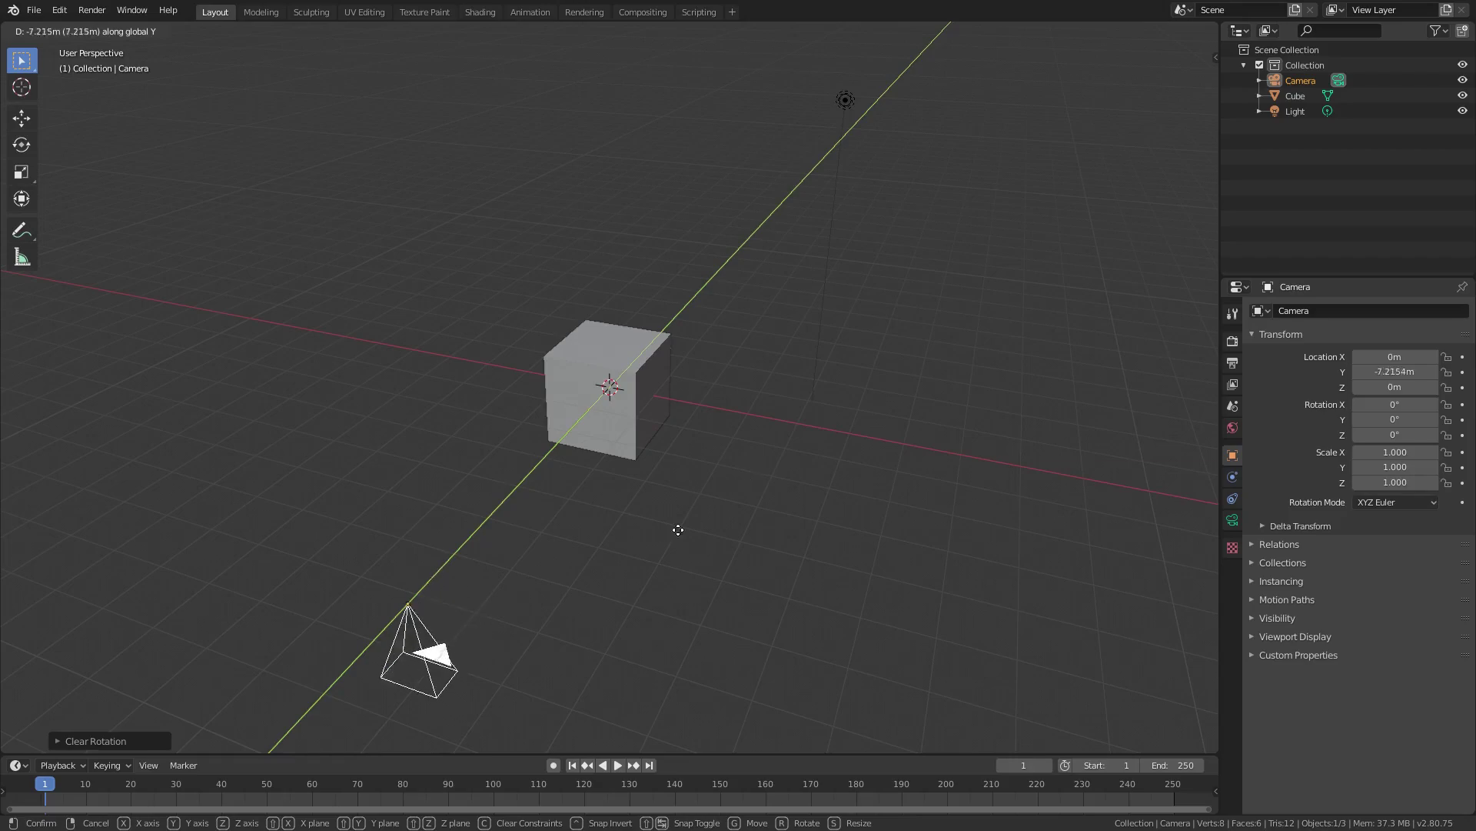
left_click(676, 527)
middle_click_drag(676, 528, 704, 556)
type("rx90")
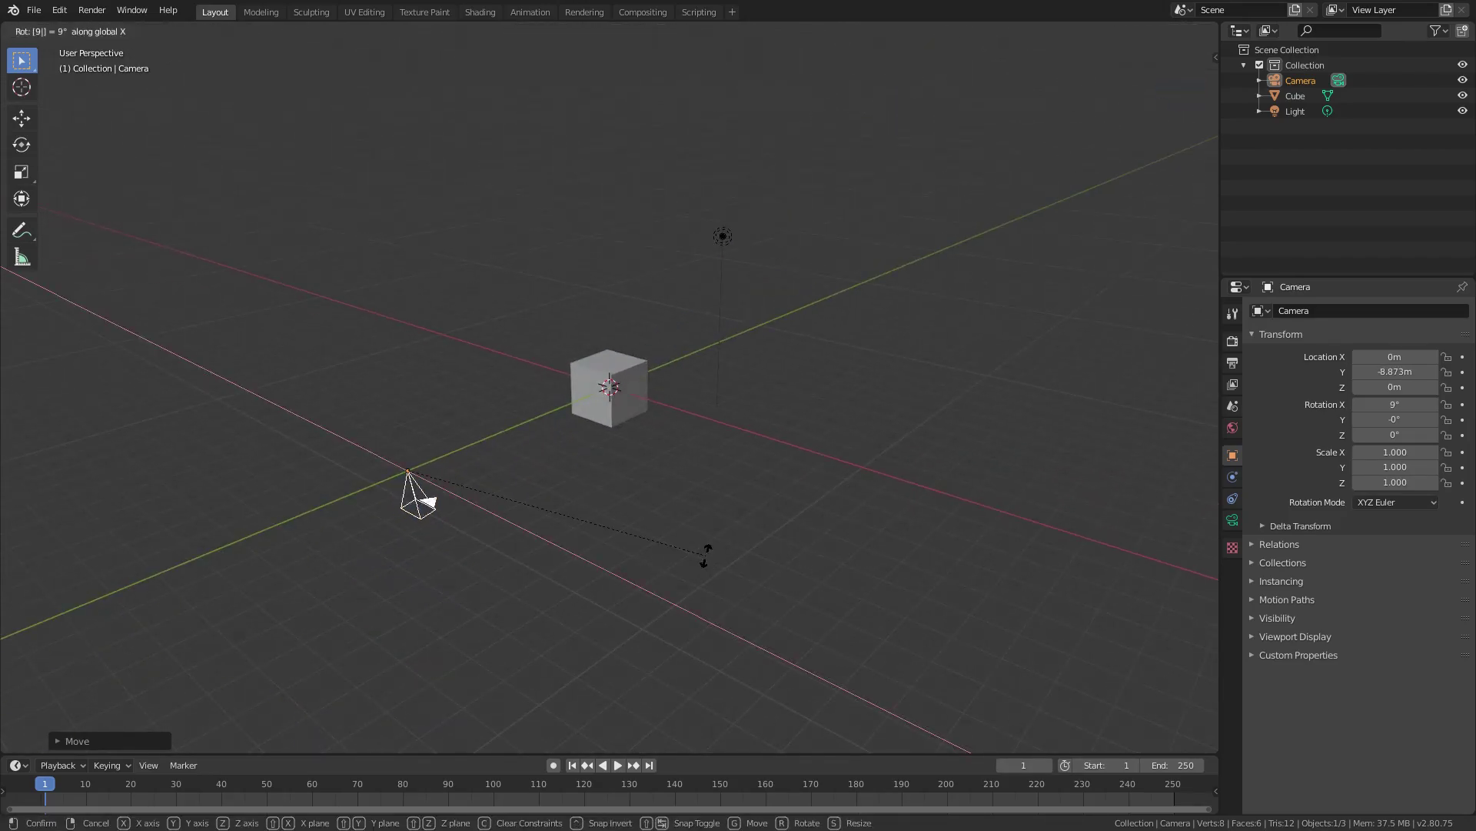
key("Return")
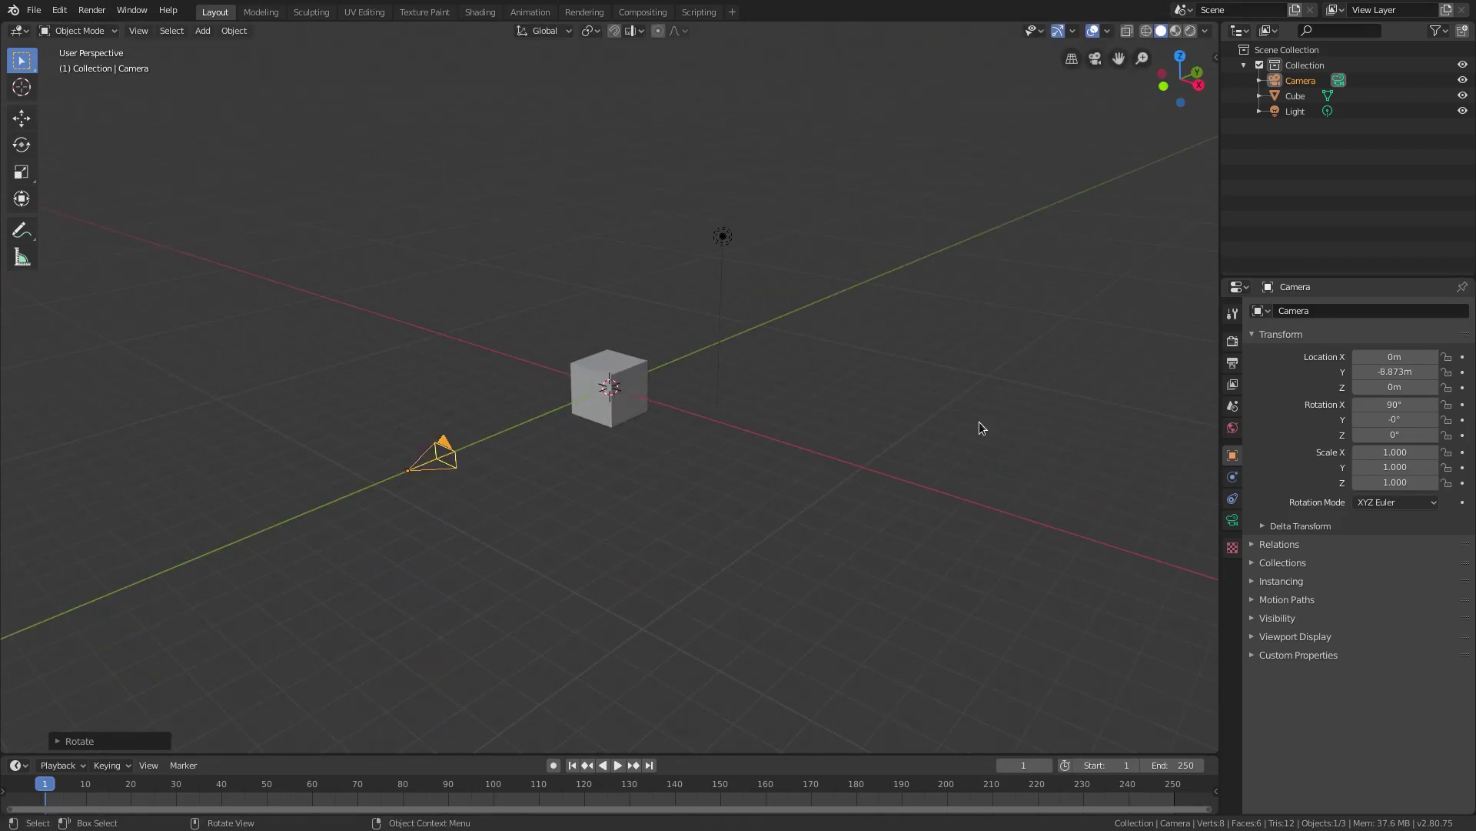
Look through the camera, pull it back to Y -16.775 m, then select the cube
middle_click_drag(979, 421, 930, 431)
key("KP_0")
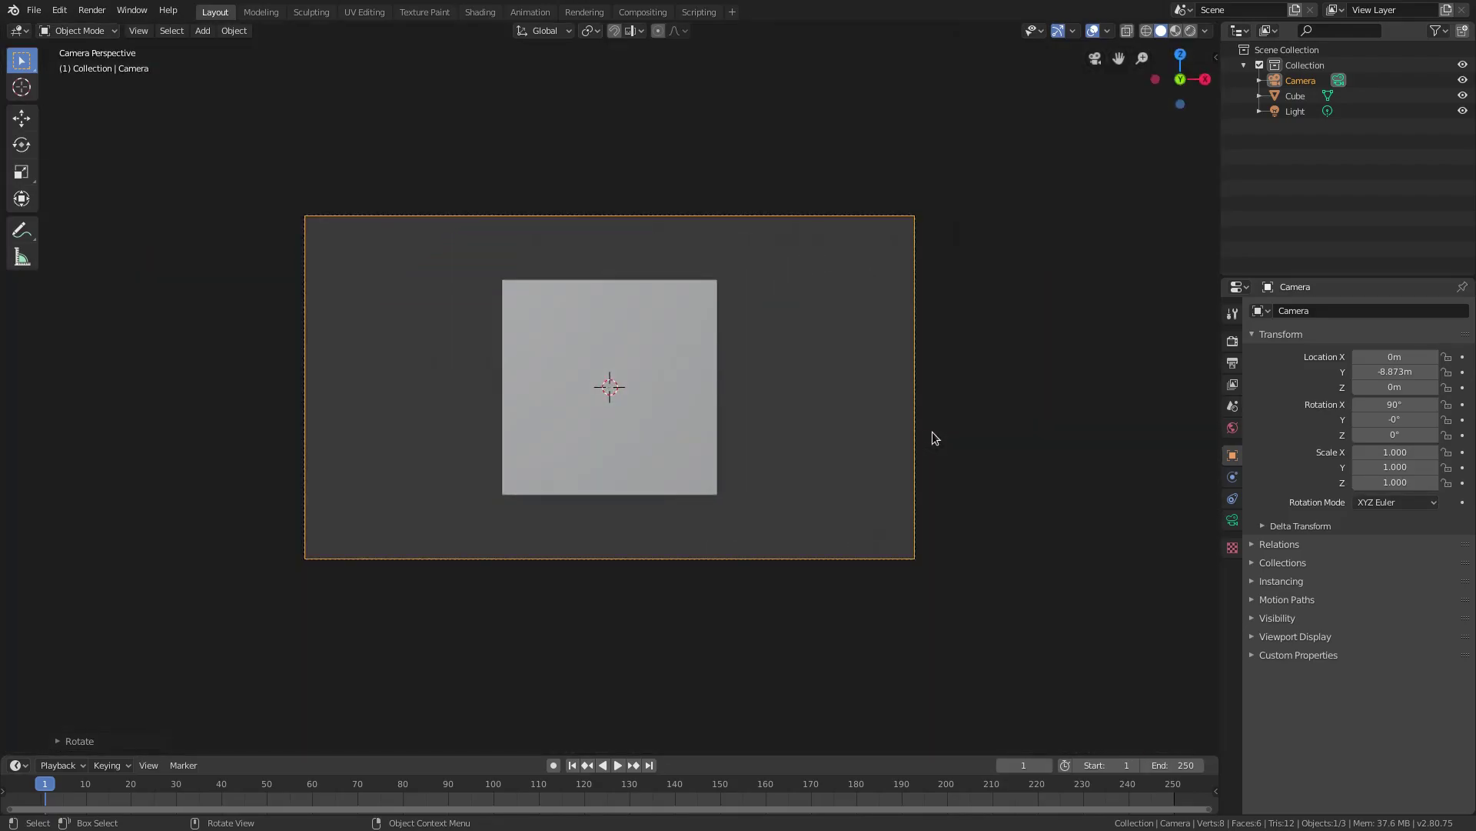
key("g")
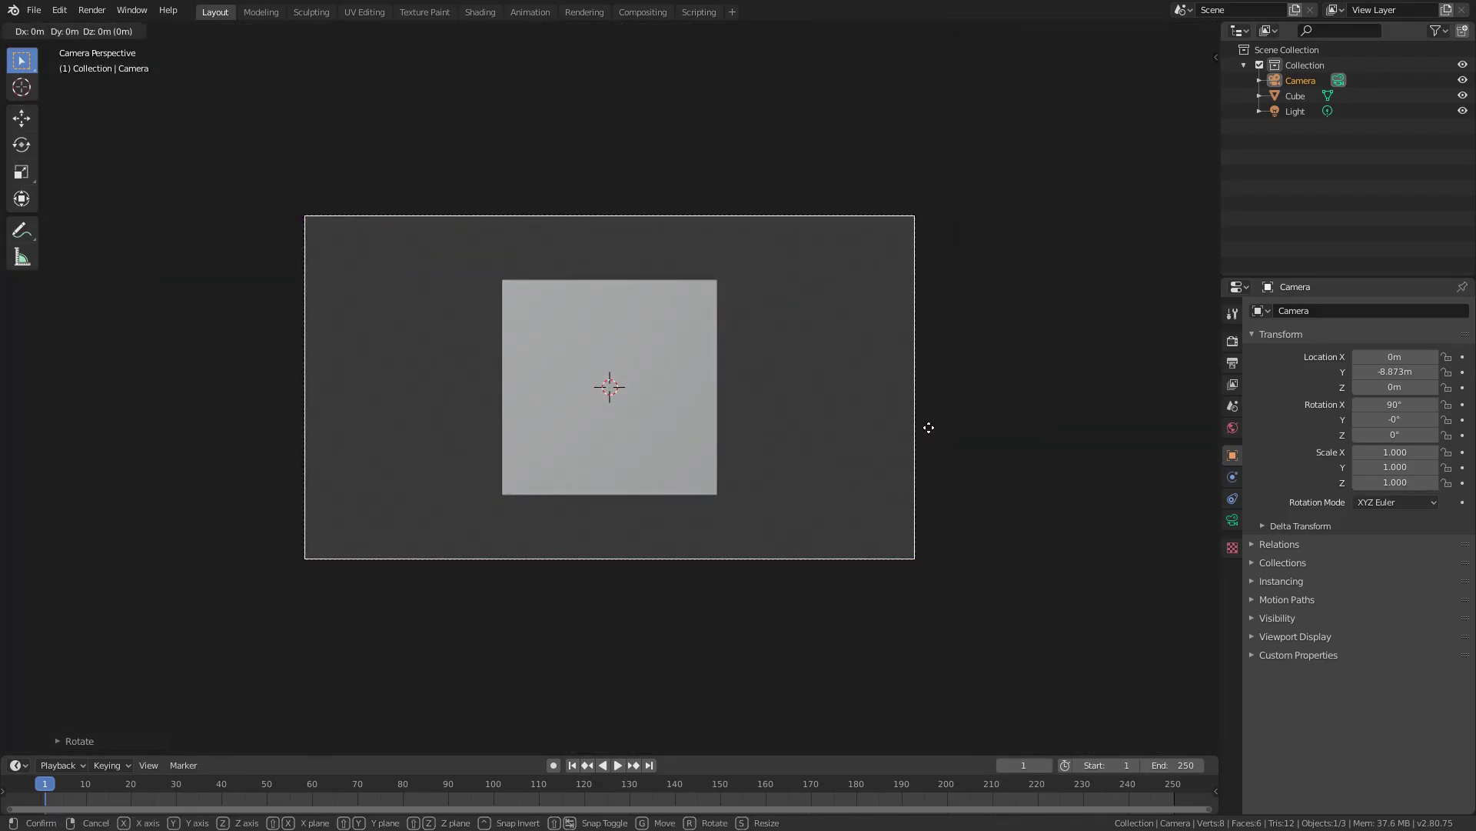
key("z")
key("z")
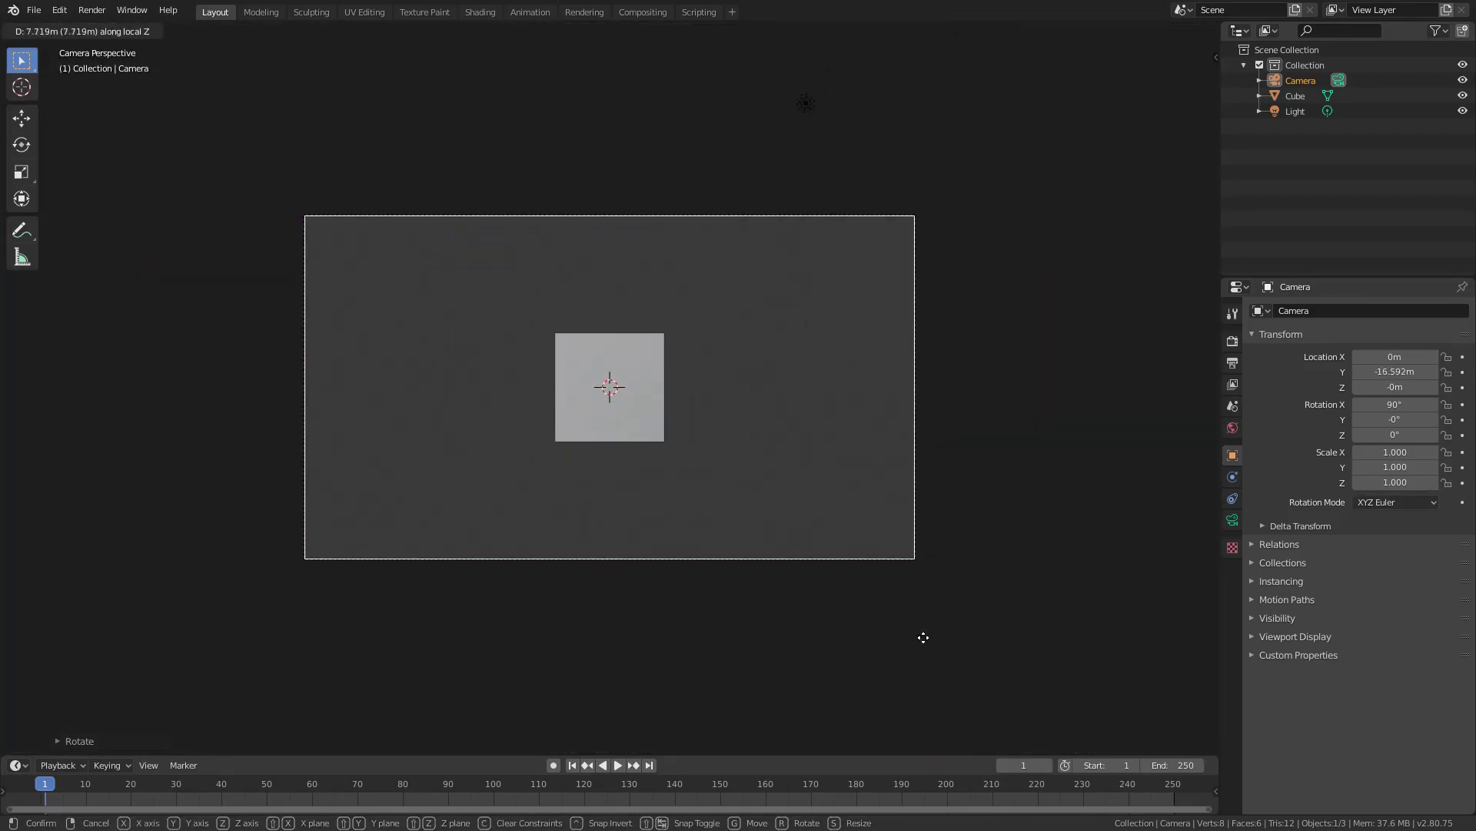
left_click(927, 615)
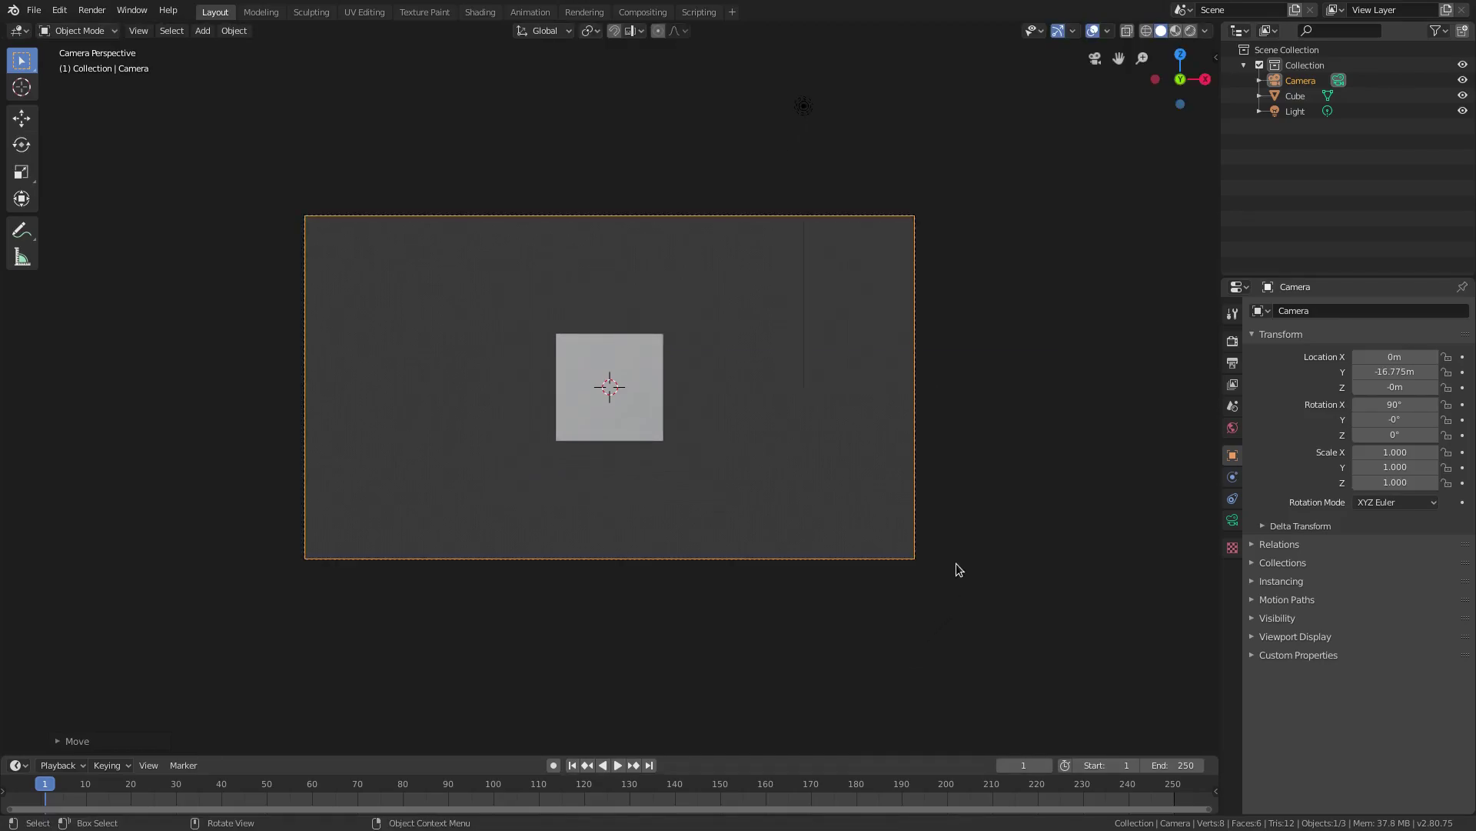
scroll(953, 550, "up", 2)
scroll(923, 477, "down", 1)
key("KP_0")
left_click(623, 389)
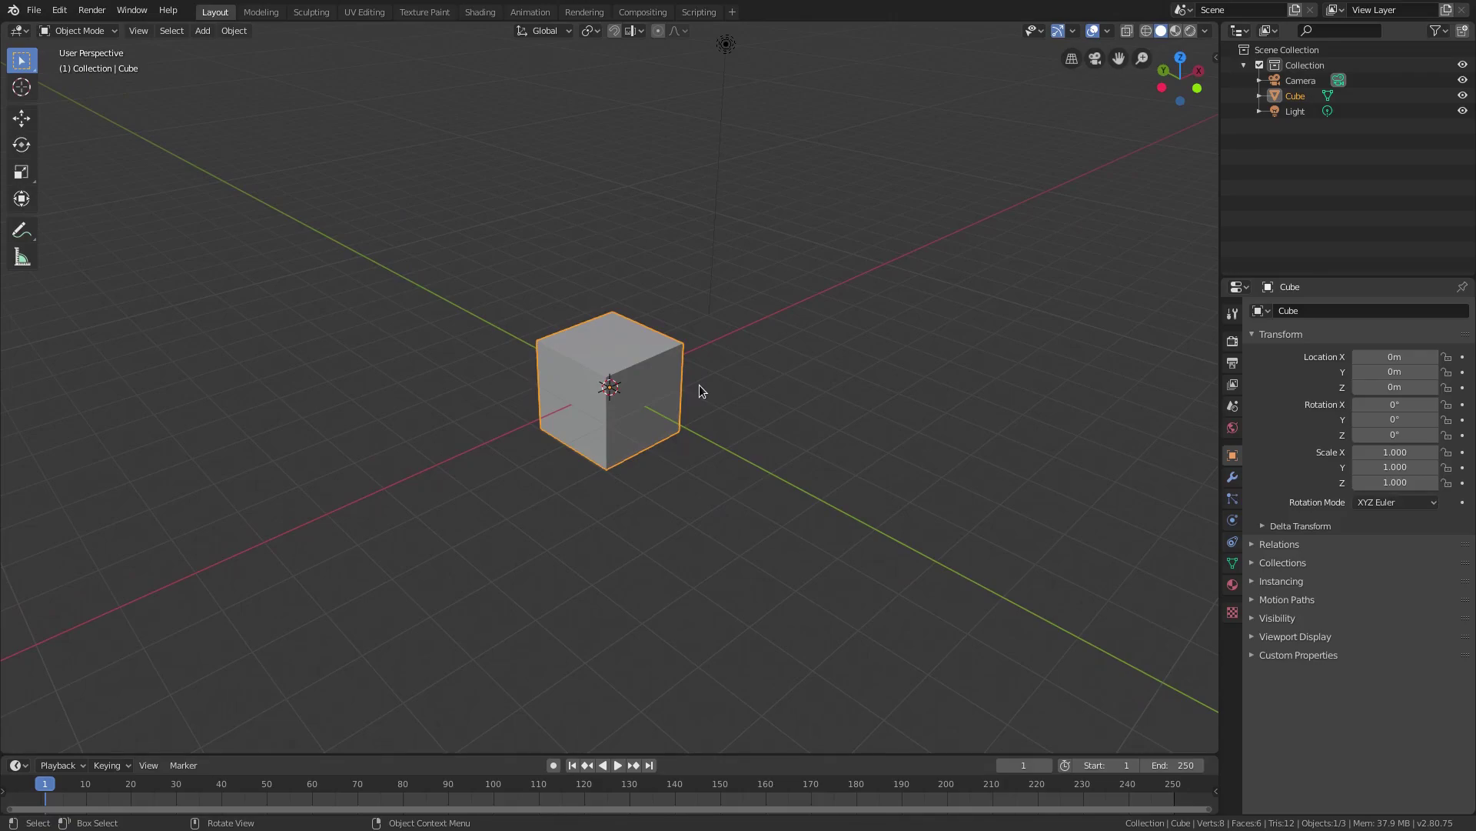
Enter Edit Mode with face select and select the cube's top face
key("KP_Decimal")
scroll(708, 385, "down", 4)
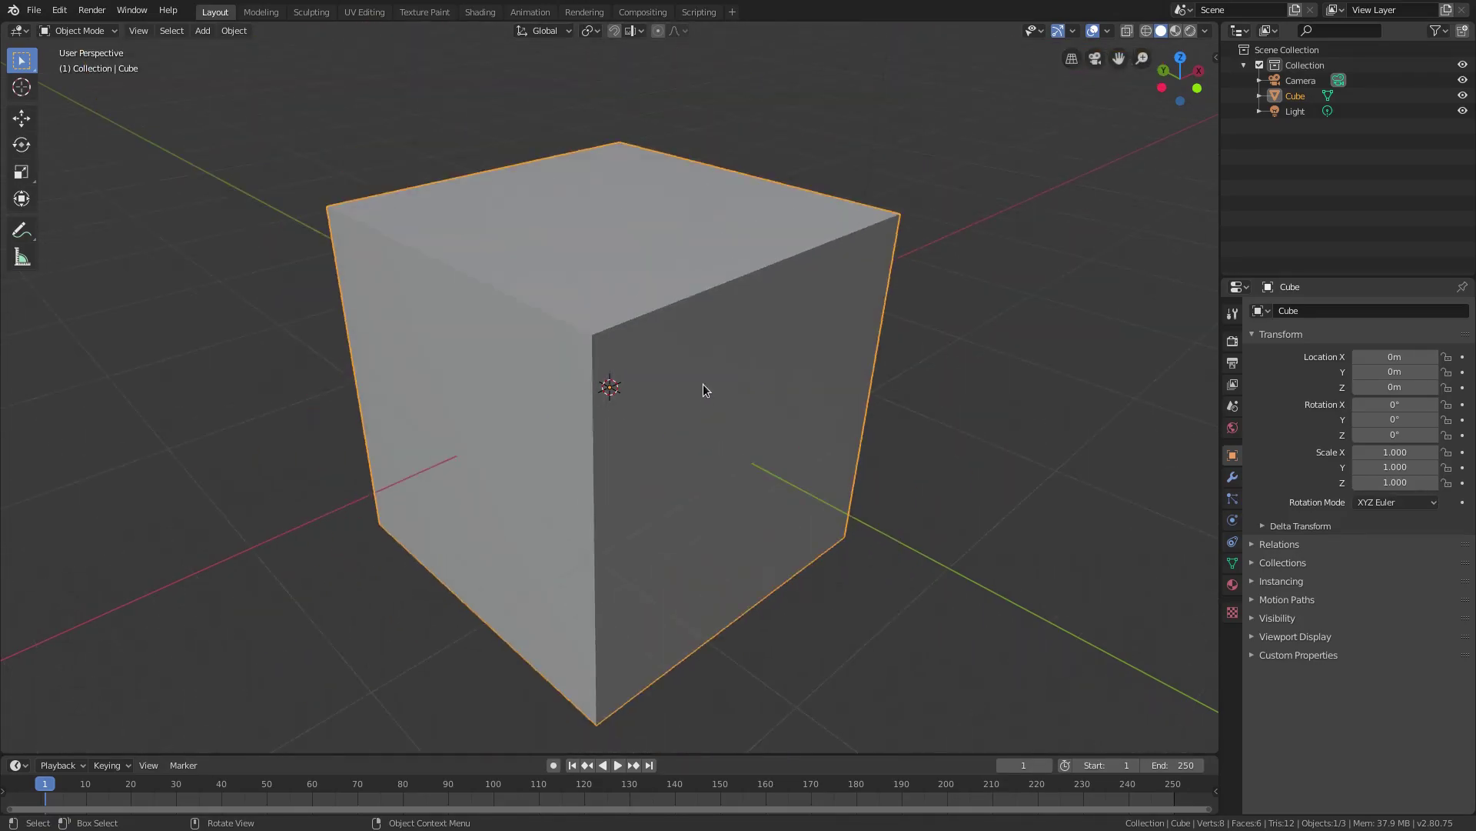
middle_click_drag(703, 385, 671, 382)
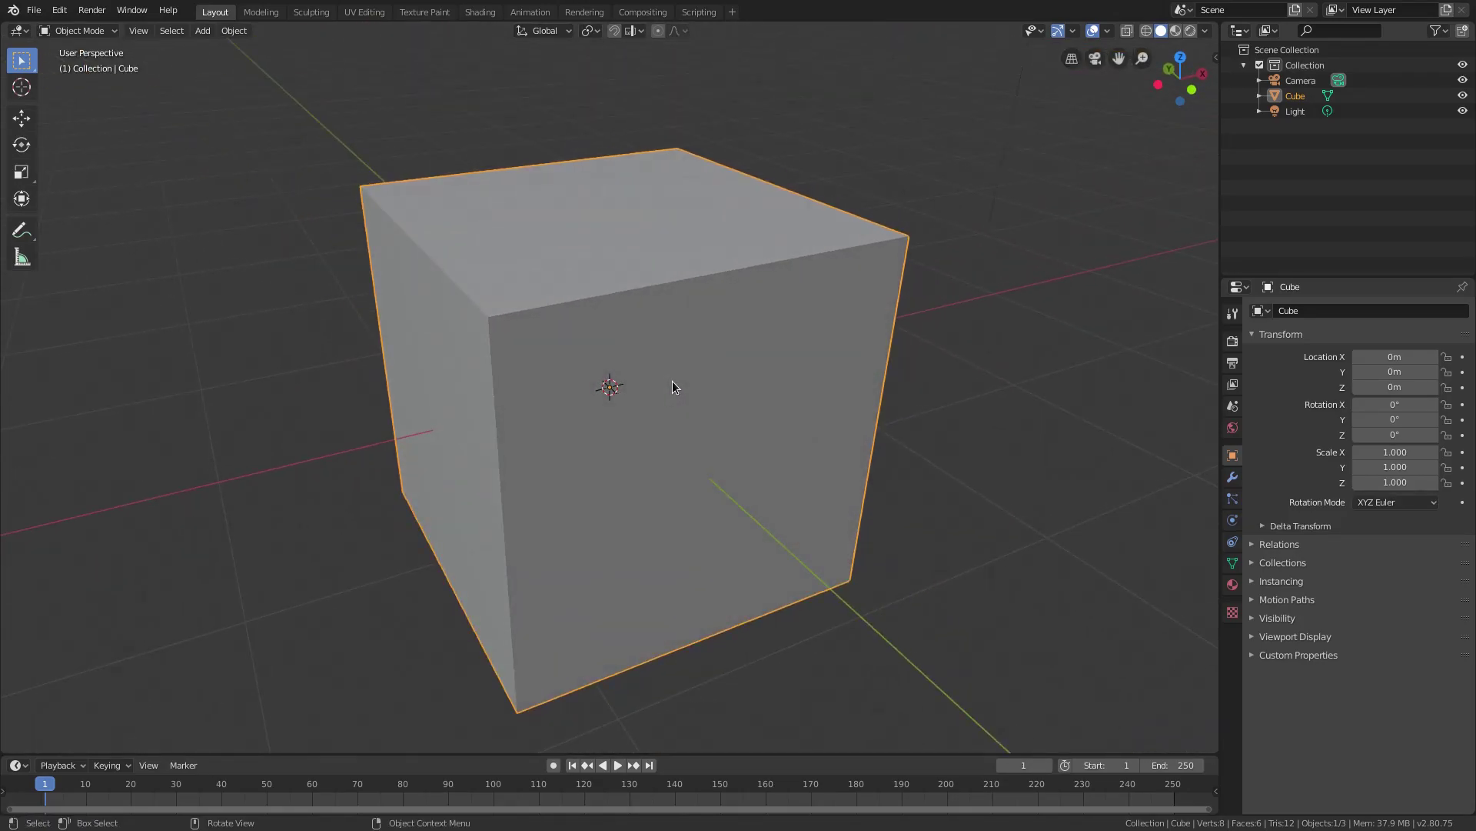
key("Tab")
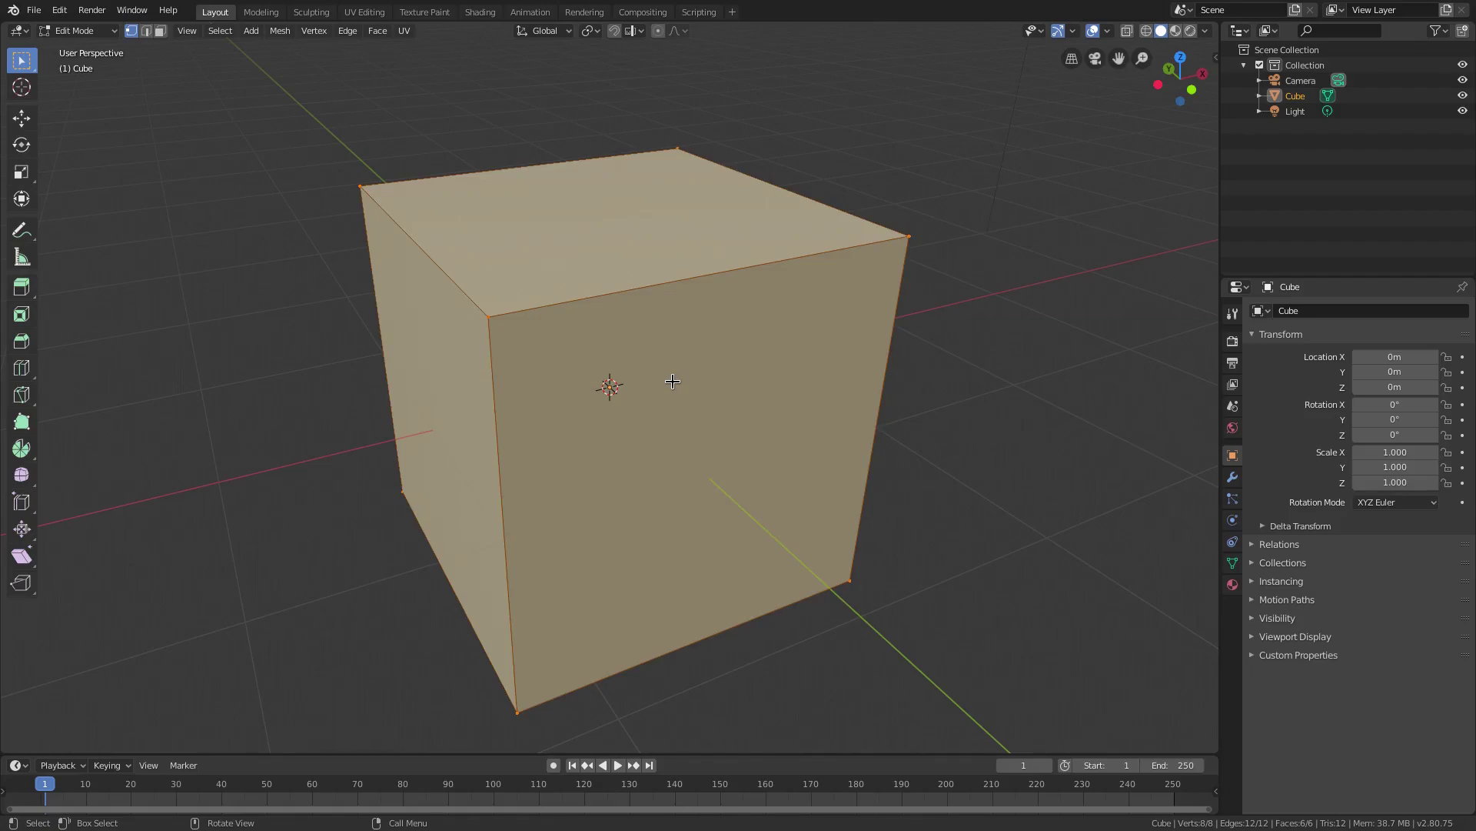
left_click(161, 32)
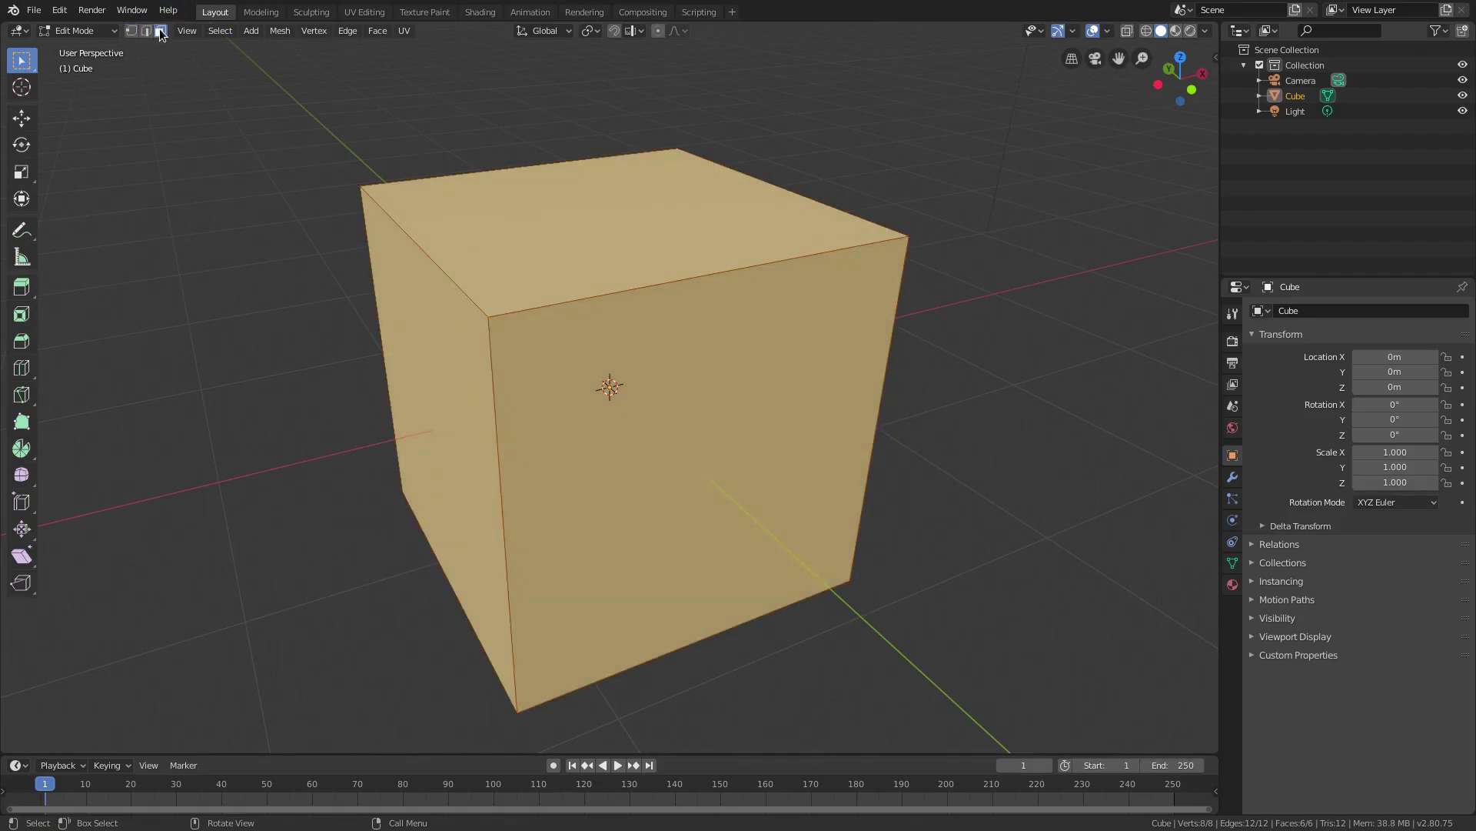
left_click(581, 194)
middle_click_drag(823, 453, 702, 472)
left_click(633, 493, "shift")
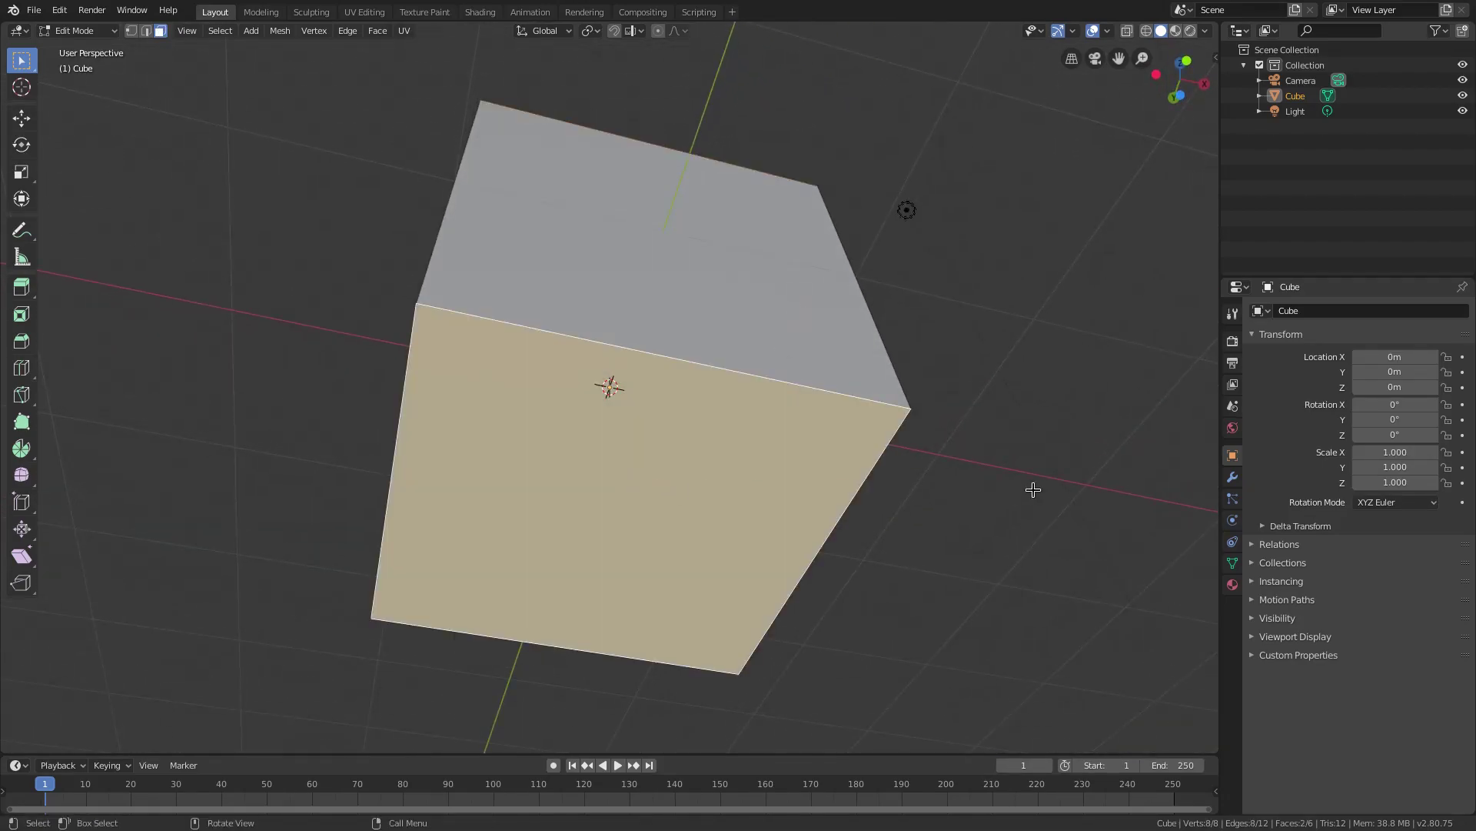
middle_click_drag(922, 236, 940, 385)
Inset the selected top face by 0.1 m
key("i")
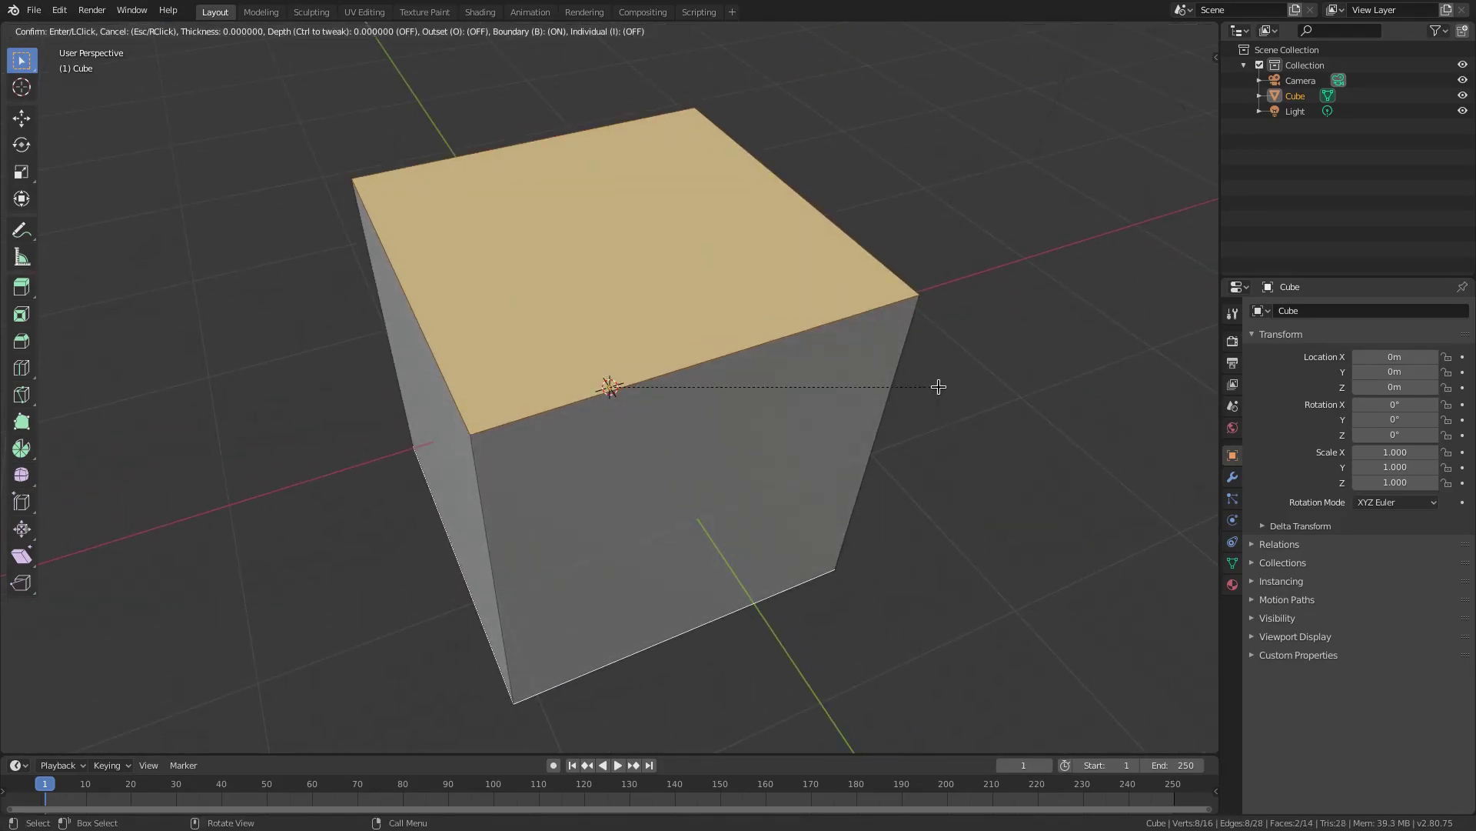
type(".")
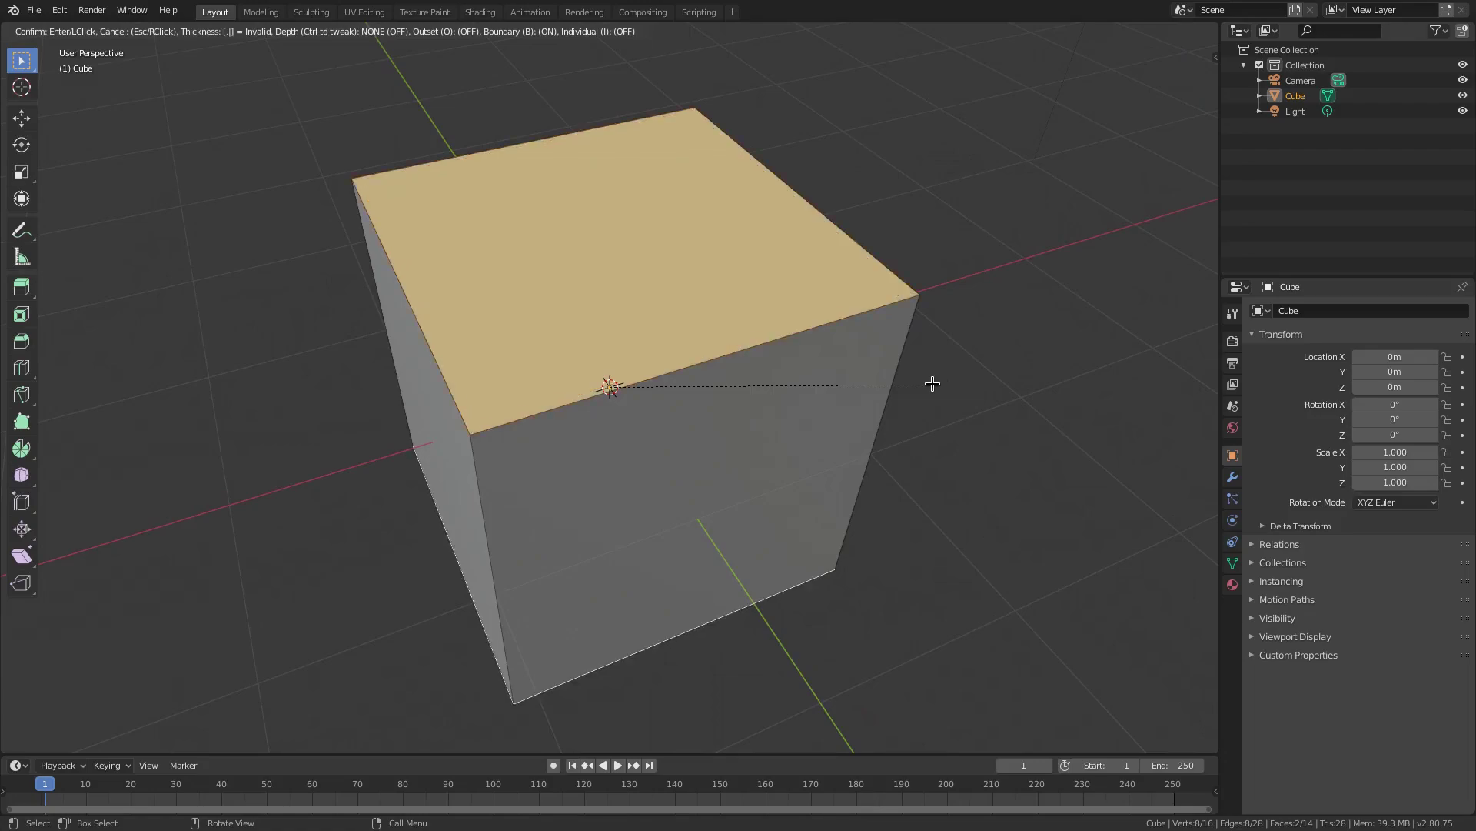
type("1")
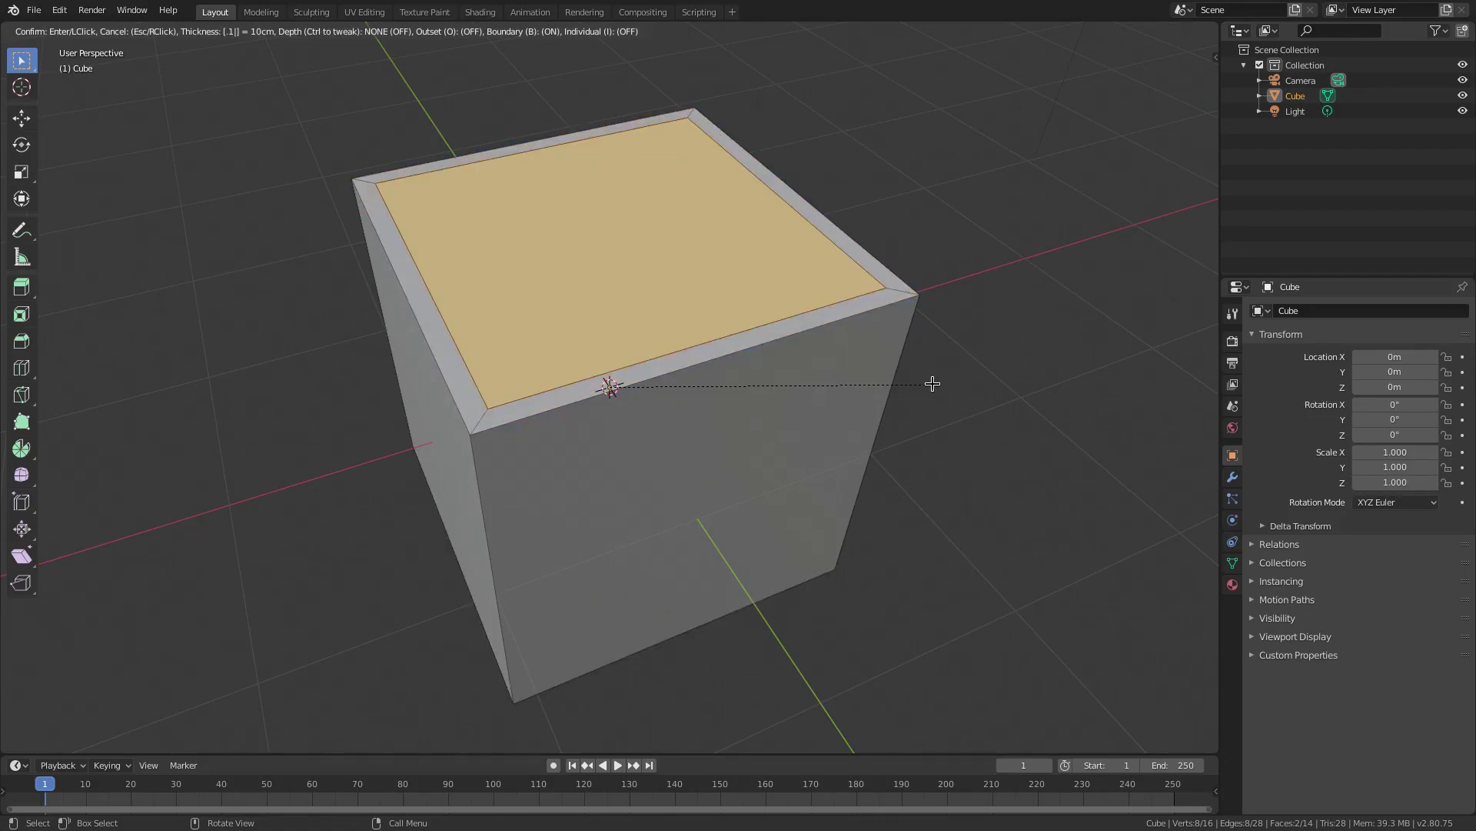
key("Return")
middle_click_drag(795, 458, 899, 420)
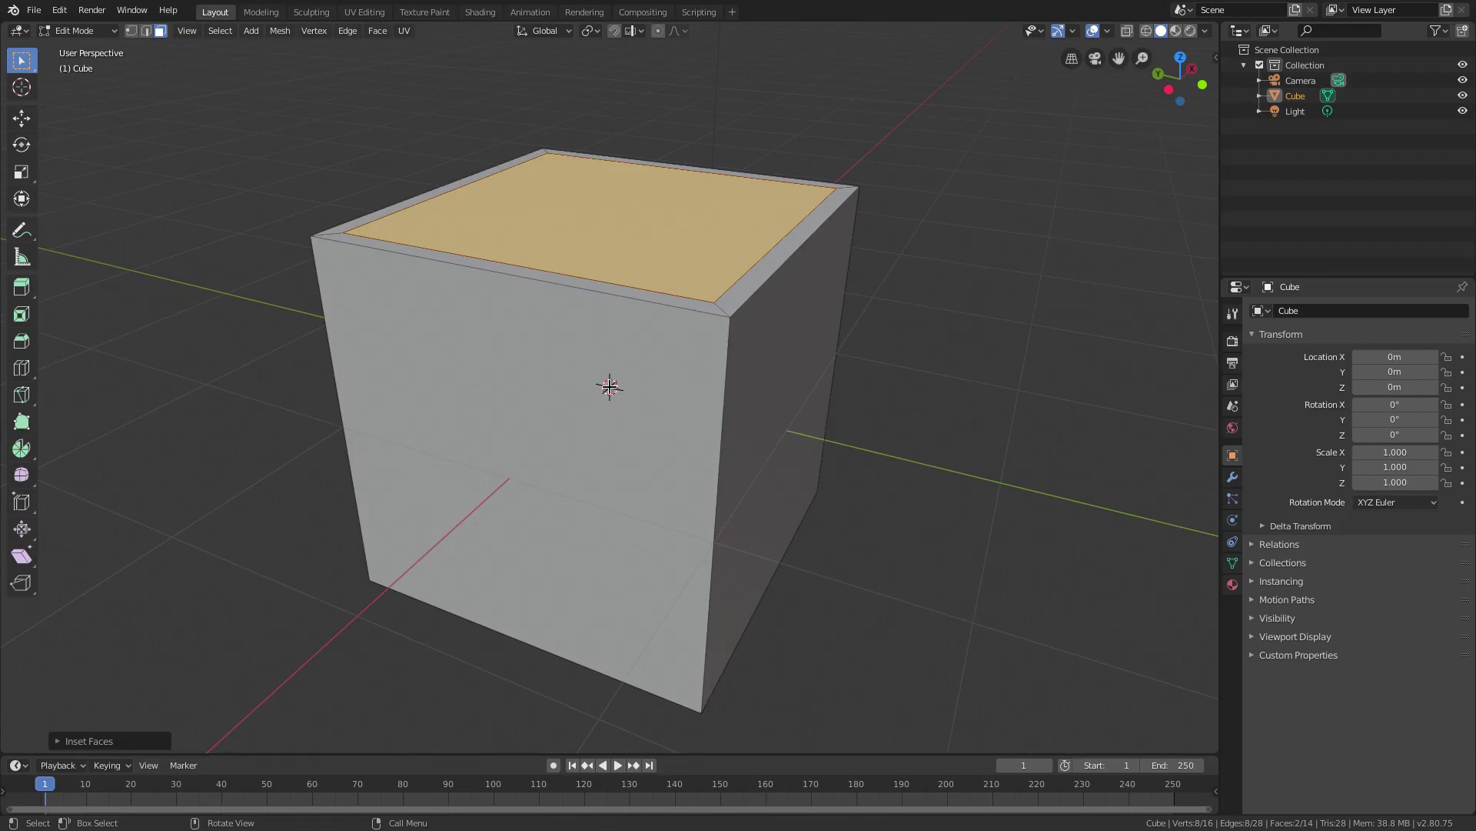
middle_click_drag(610, 387, 382, 386)
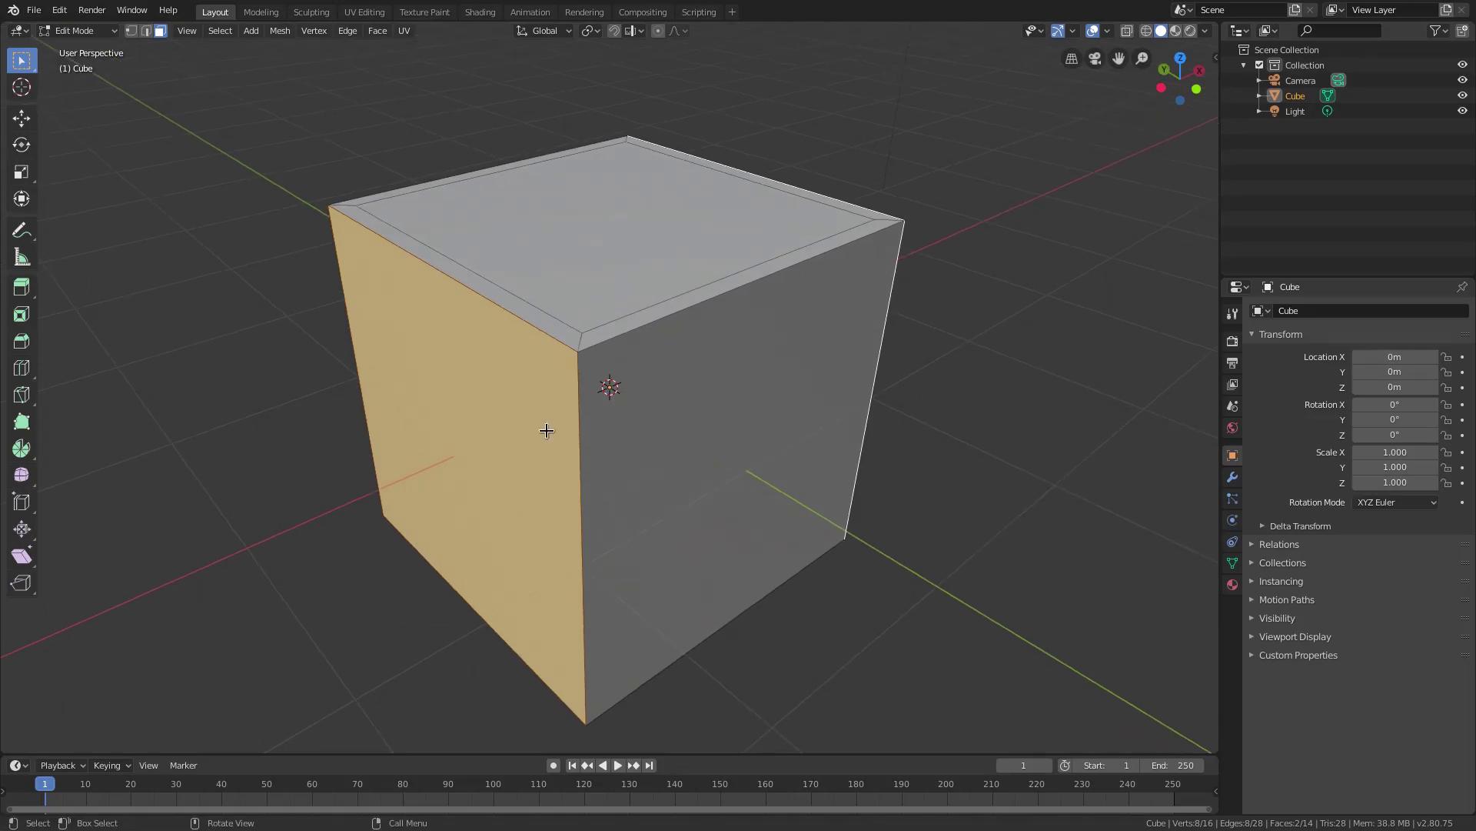
Add the front face and start an inset, then cancel and undo it
left_click(749, 428, "shift")
key("i")
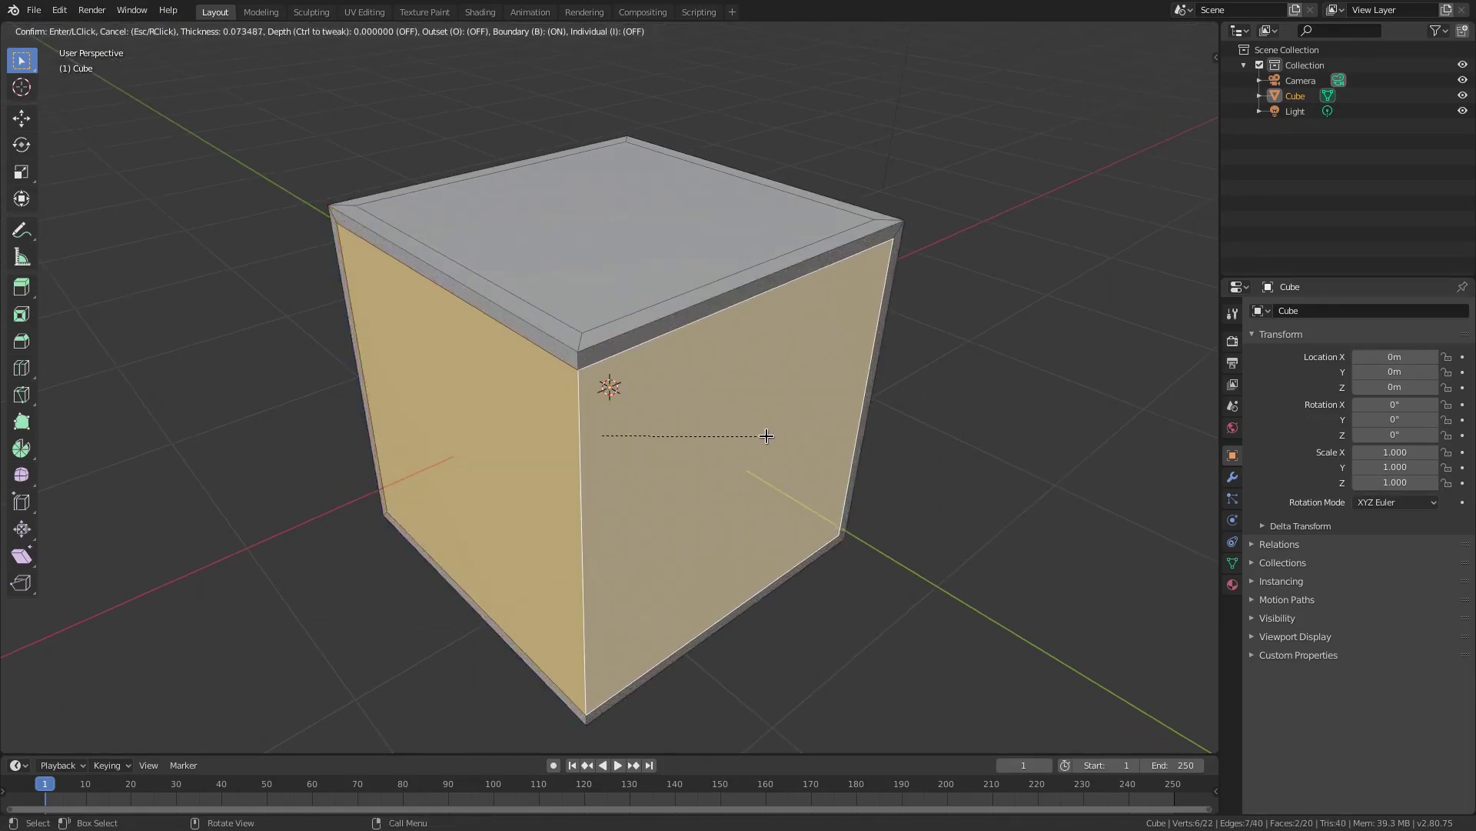
key("Escape")
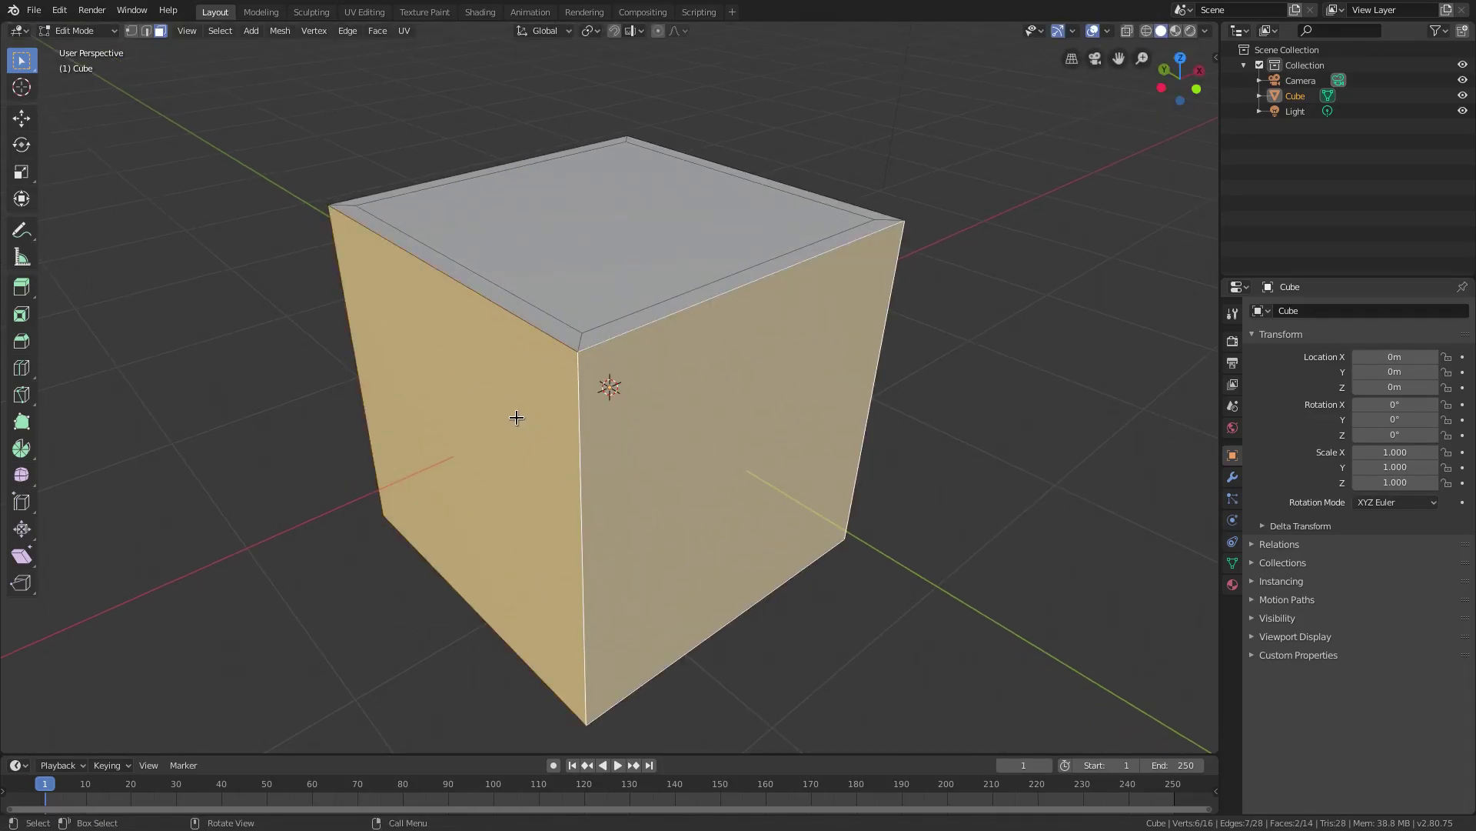
key("ctrl+z")
middle_click_drag(946, 405, 559, 341)
Inset the left side face, then inset both selected side faces together
key("i")
left_click(702, 409)
left_click(559, 341, "shift")
key("i")
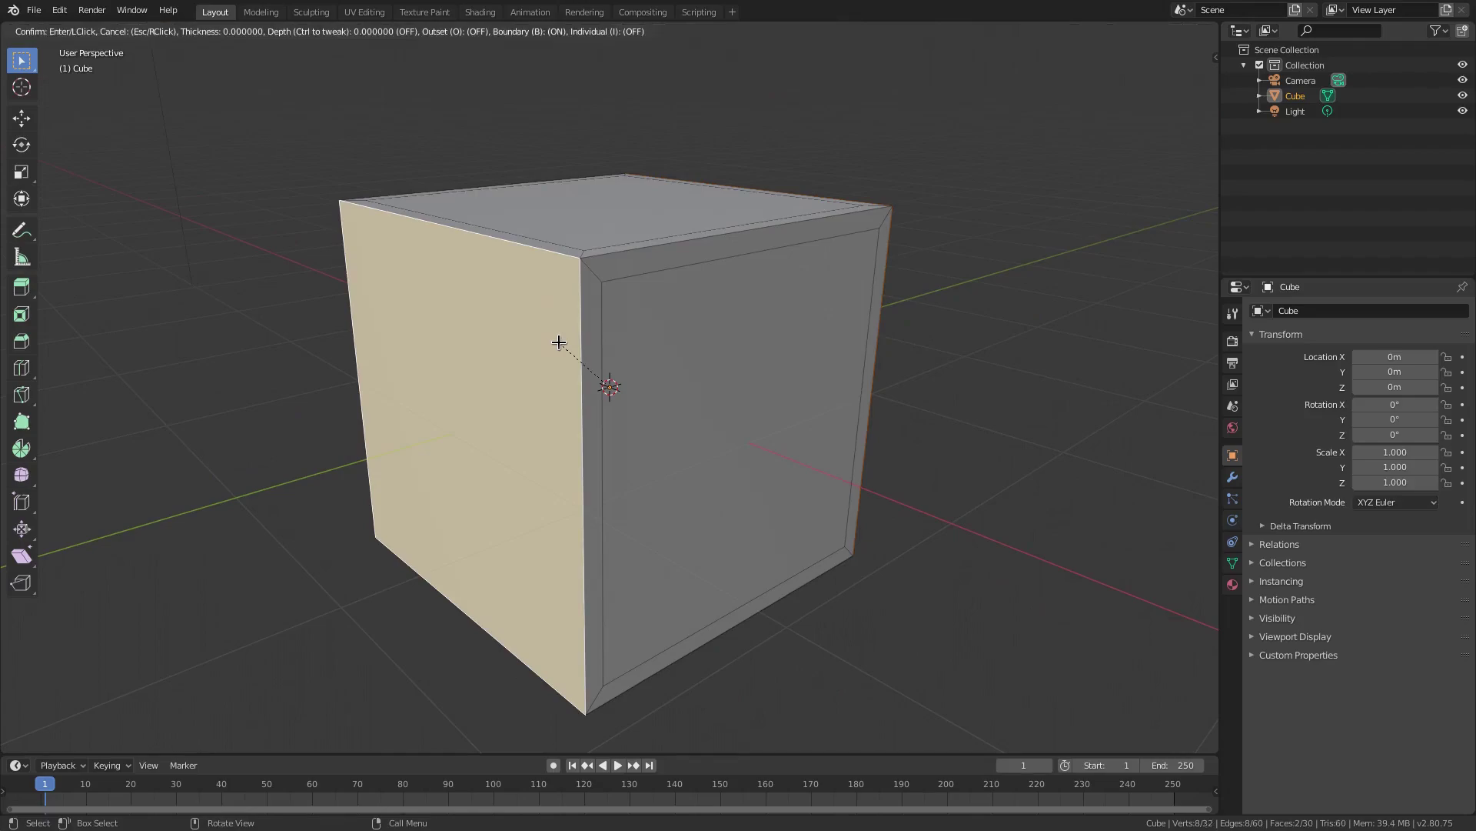
left_click(560, 340)
middle_click_drag(560, 340, 746, 375)
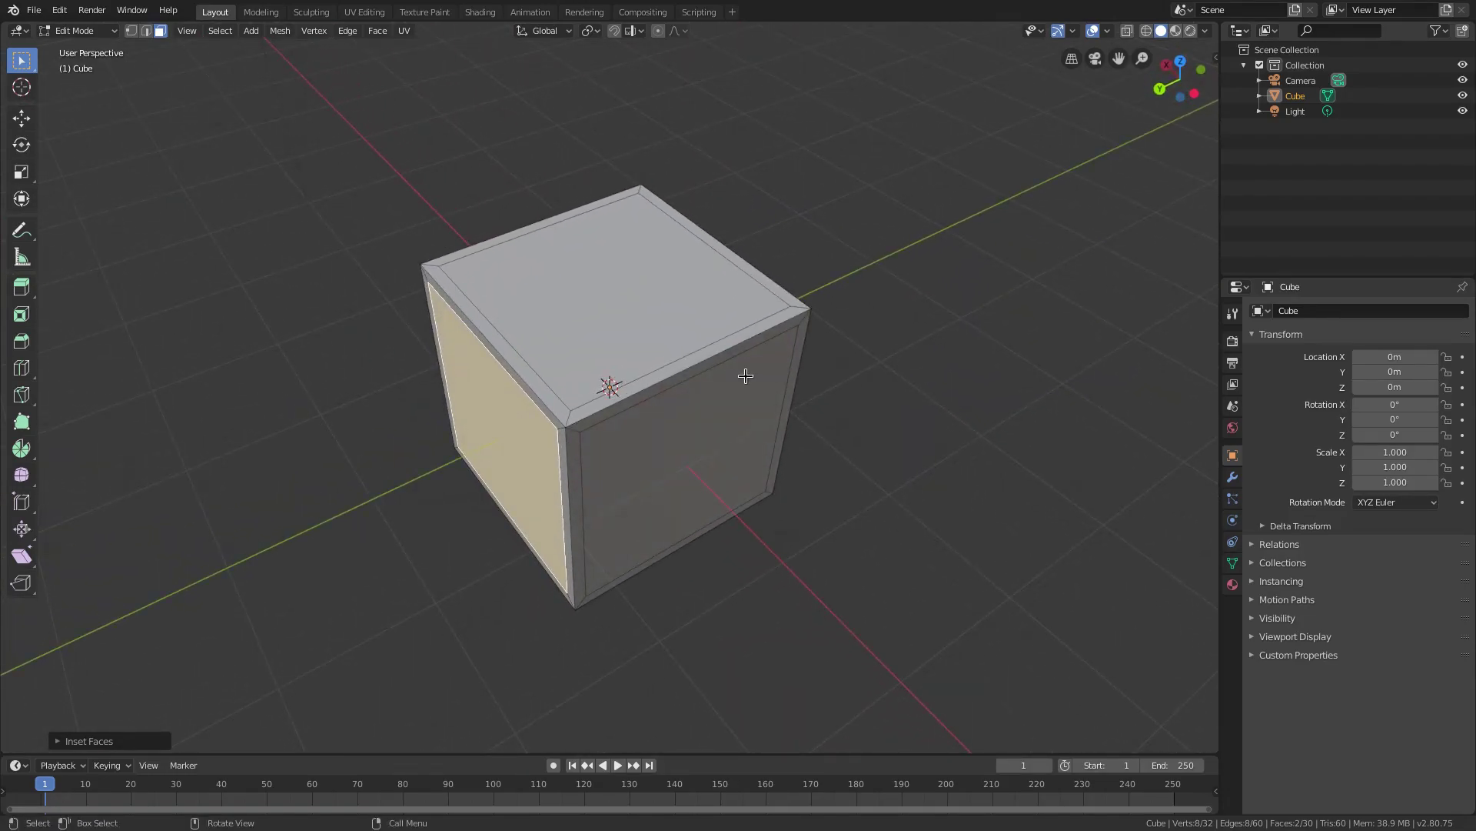
middle_click_drag(624, 315, 856, 464)
Apply a second inset to the panel faces and shrink the inner panels
key("i")
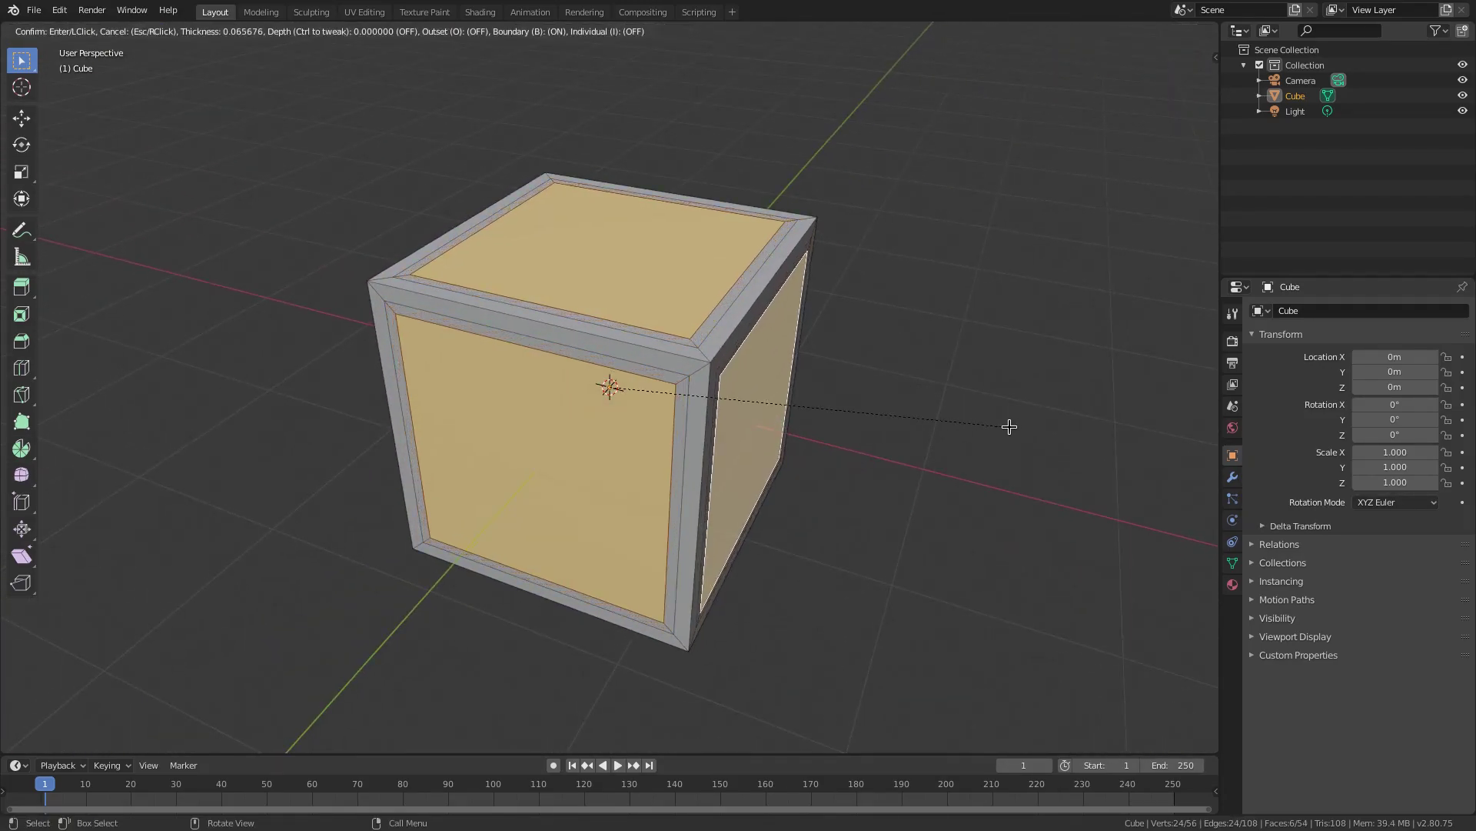
left_click(1012, 423)
middle_click_drag(982, 435, 853, 422)
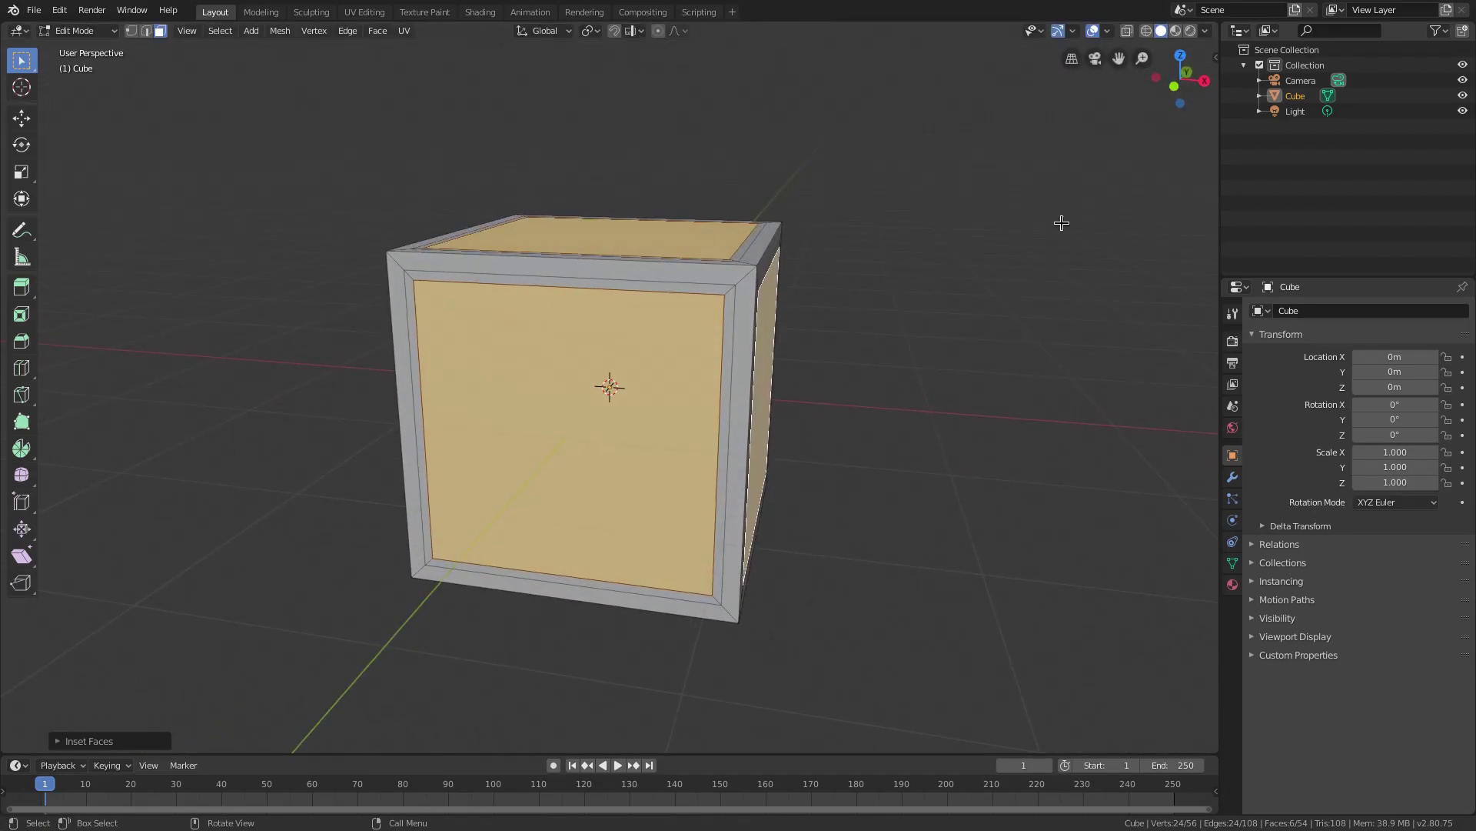
key("s")
left_click(962, 354)
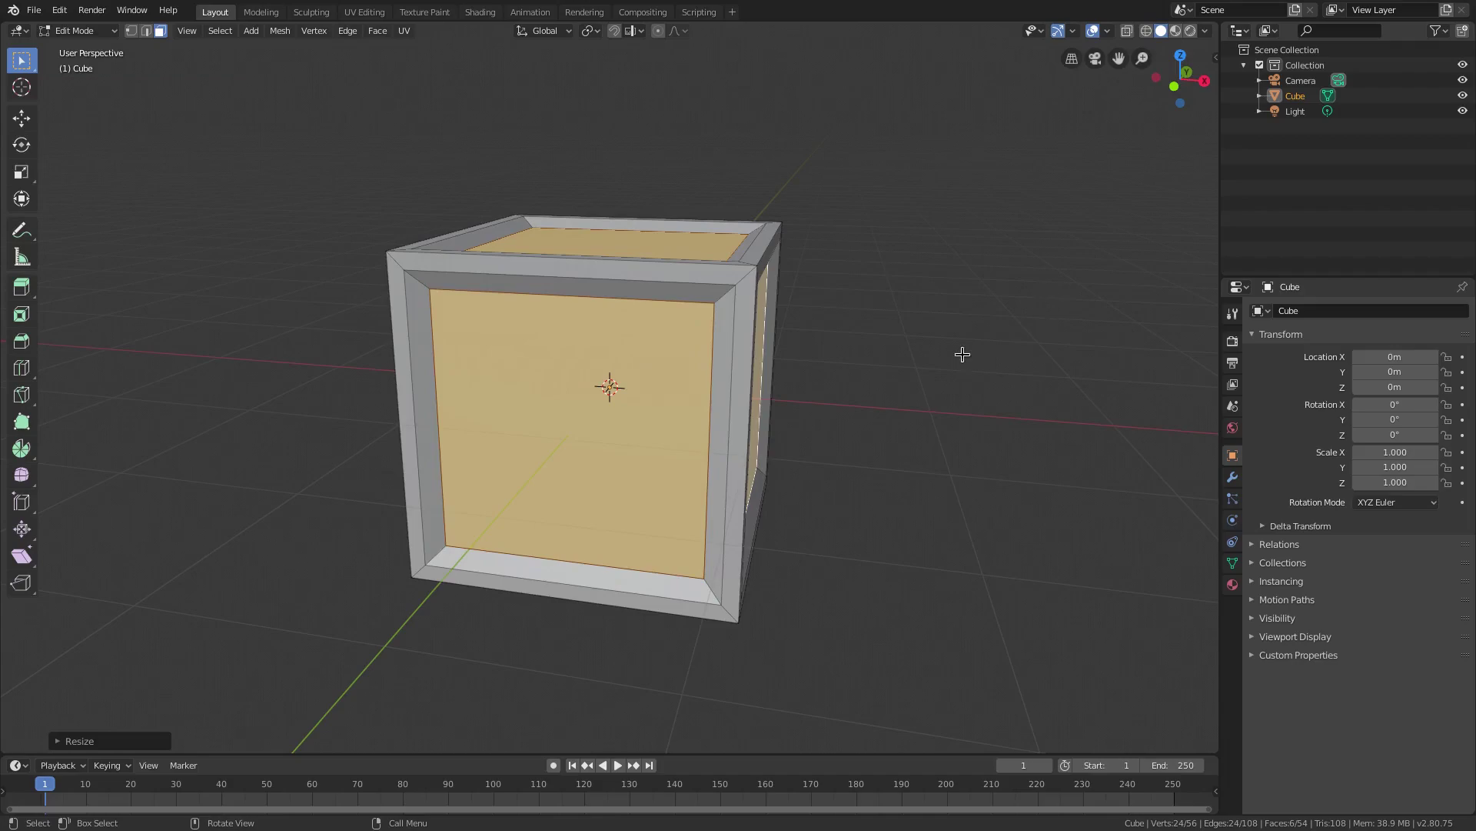
middle_click_drag(962, 354, 925, 406)
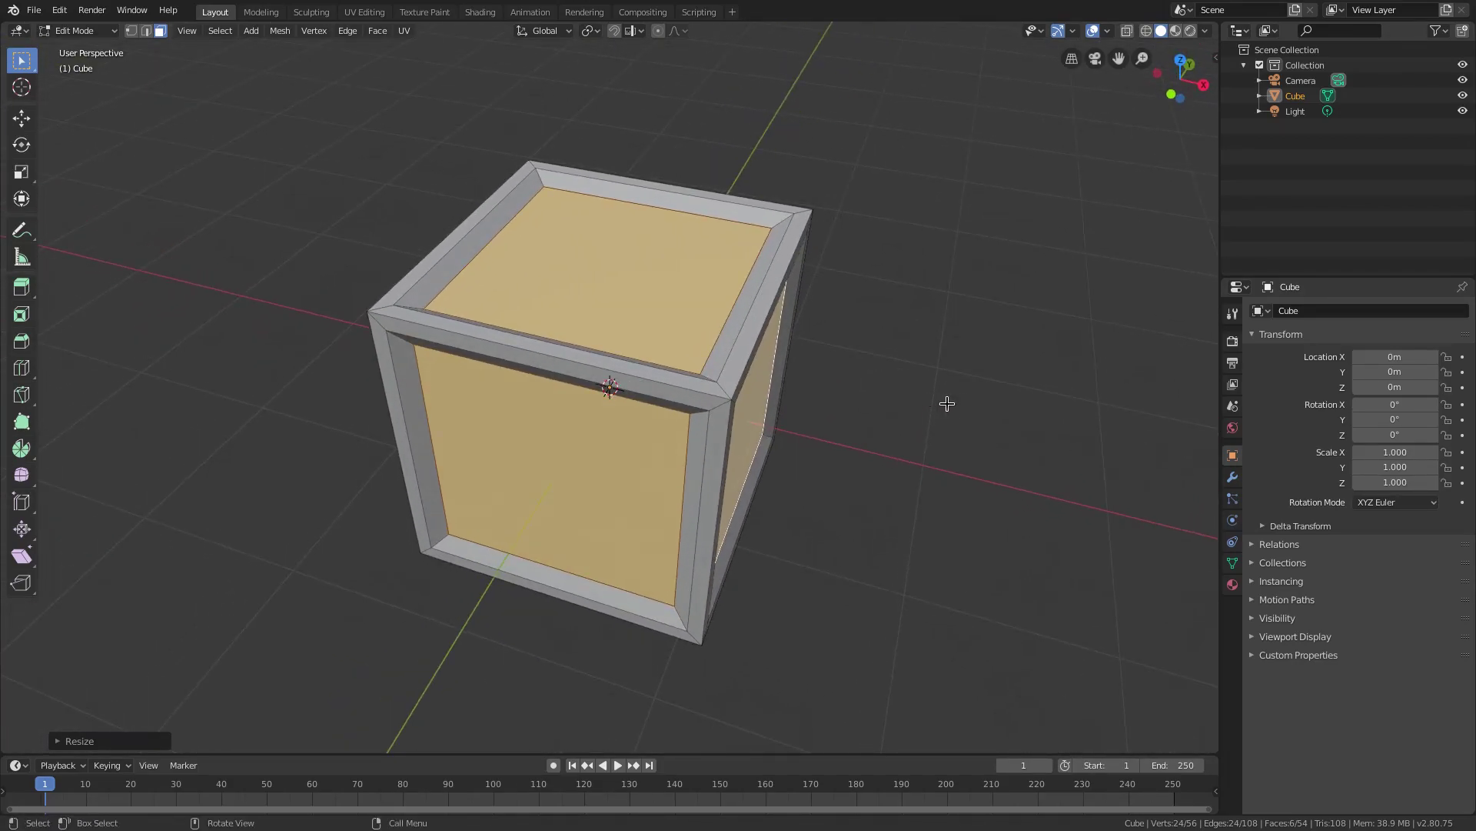
Inset the panel faces once more, cancel a scale, and return to Object Mode
key("i")
left_click(958, 402)
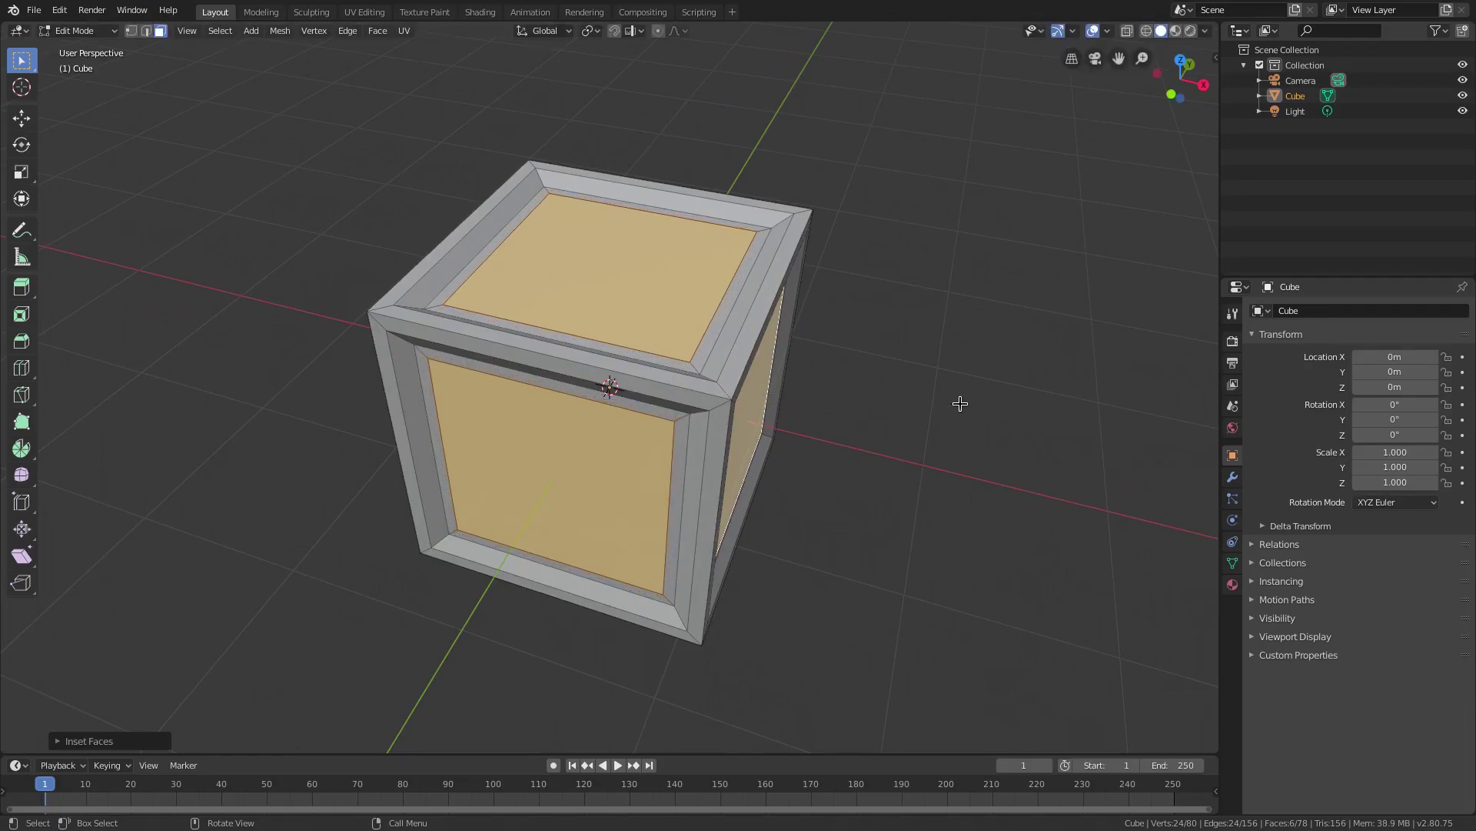
middle_click_drag(958, 403, 900, 352)
key("s")
right_click(1035, 327)
key("Tab")
key("Tab")
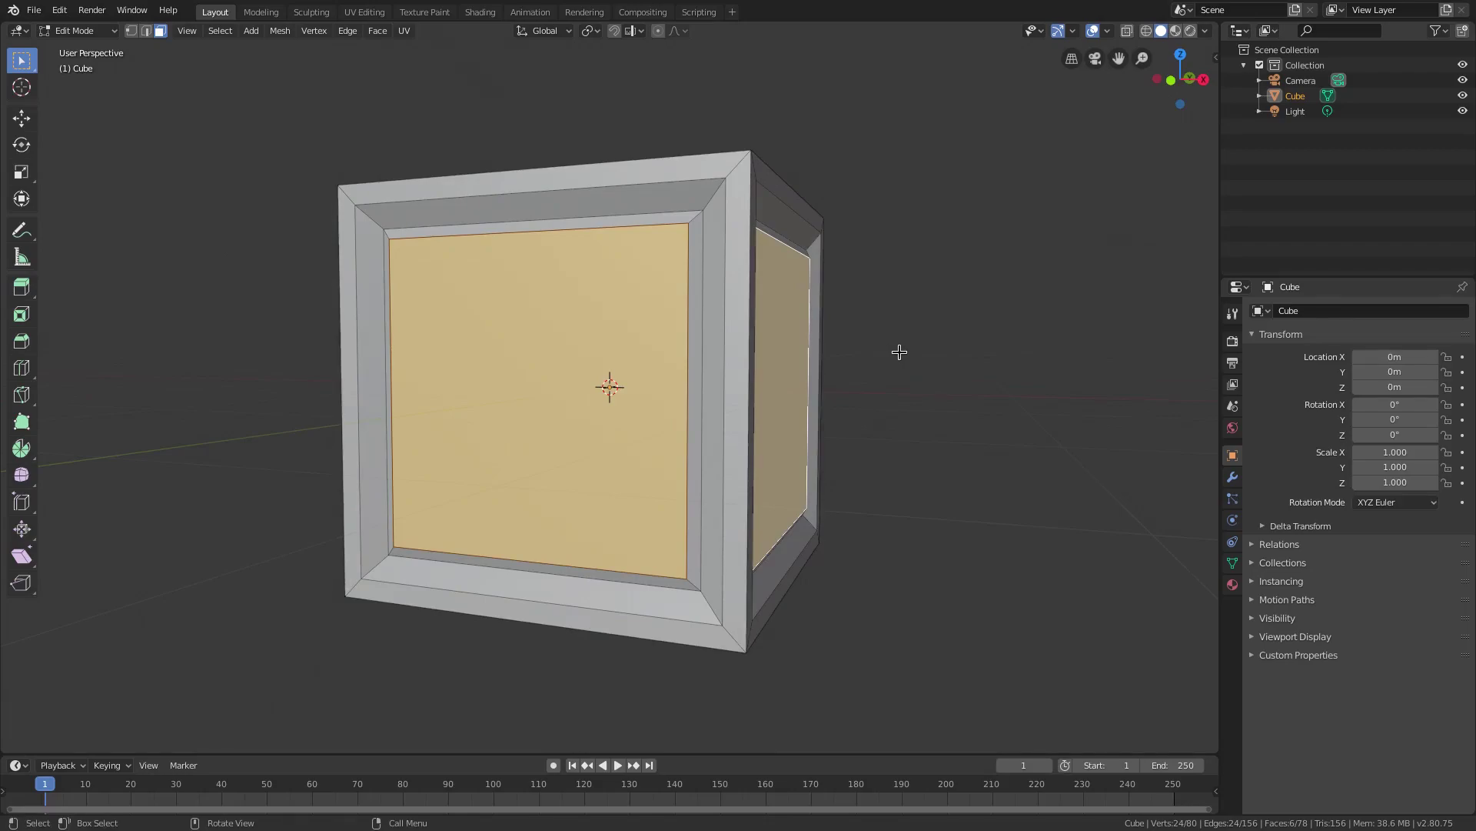
Add two more inset rings to the selected panel faces
key("i")
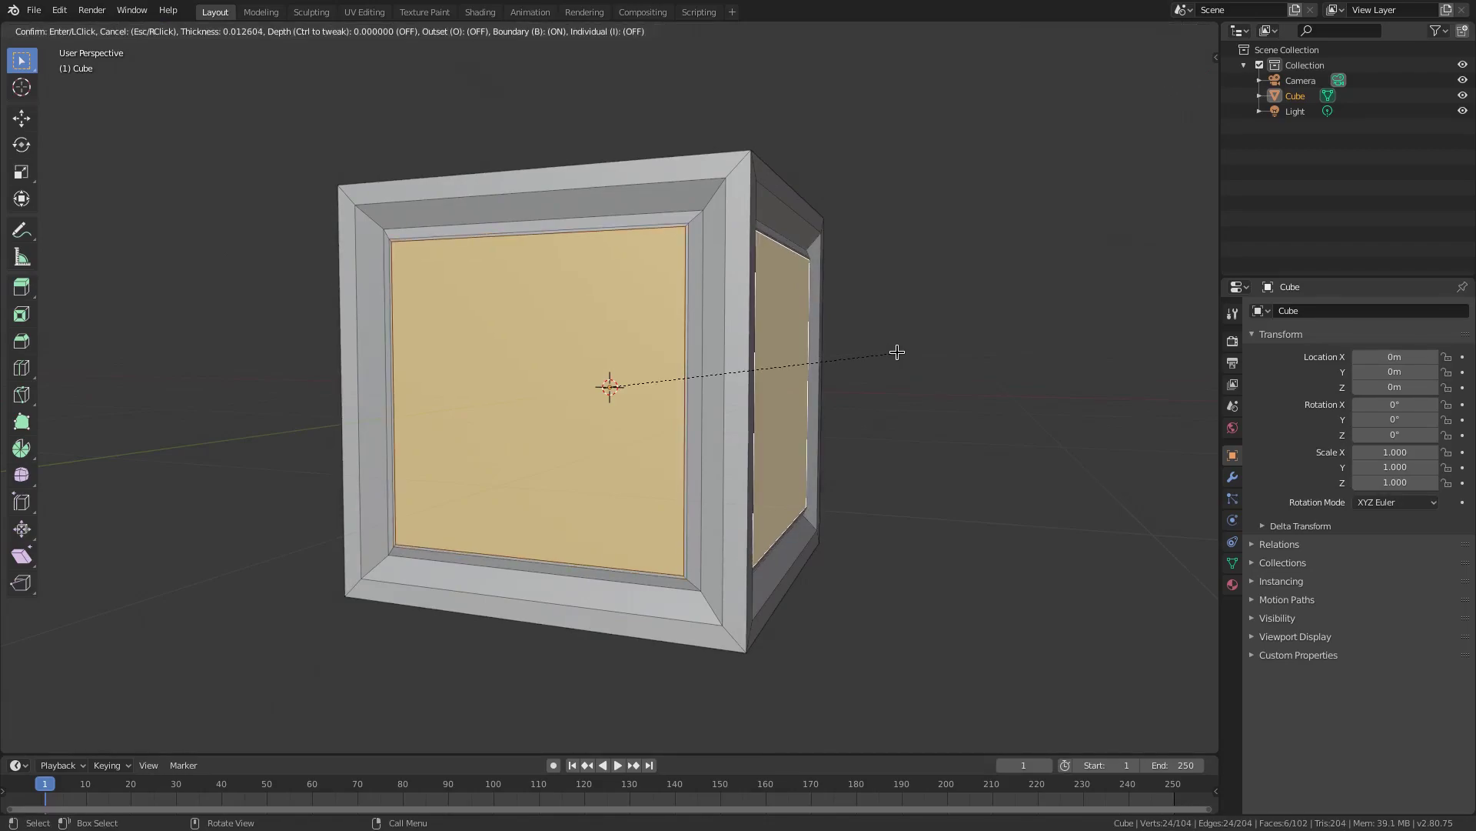
left_click(896, 352)
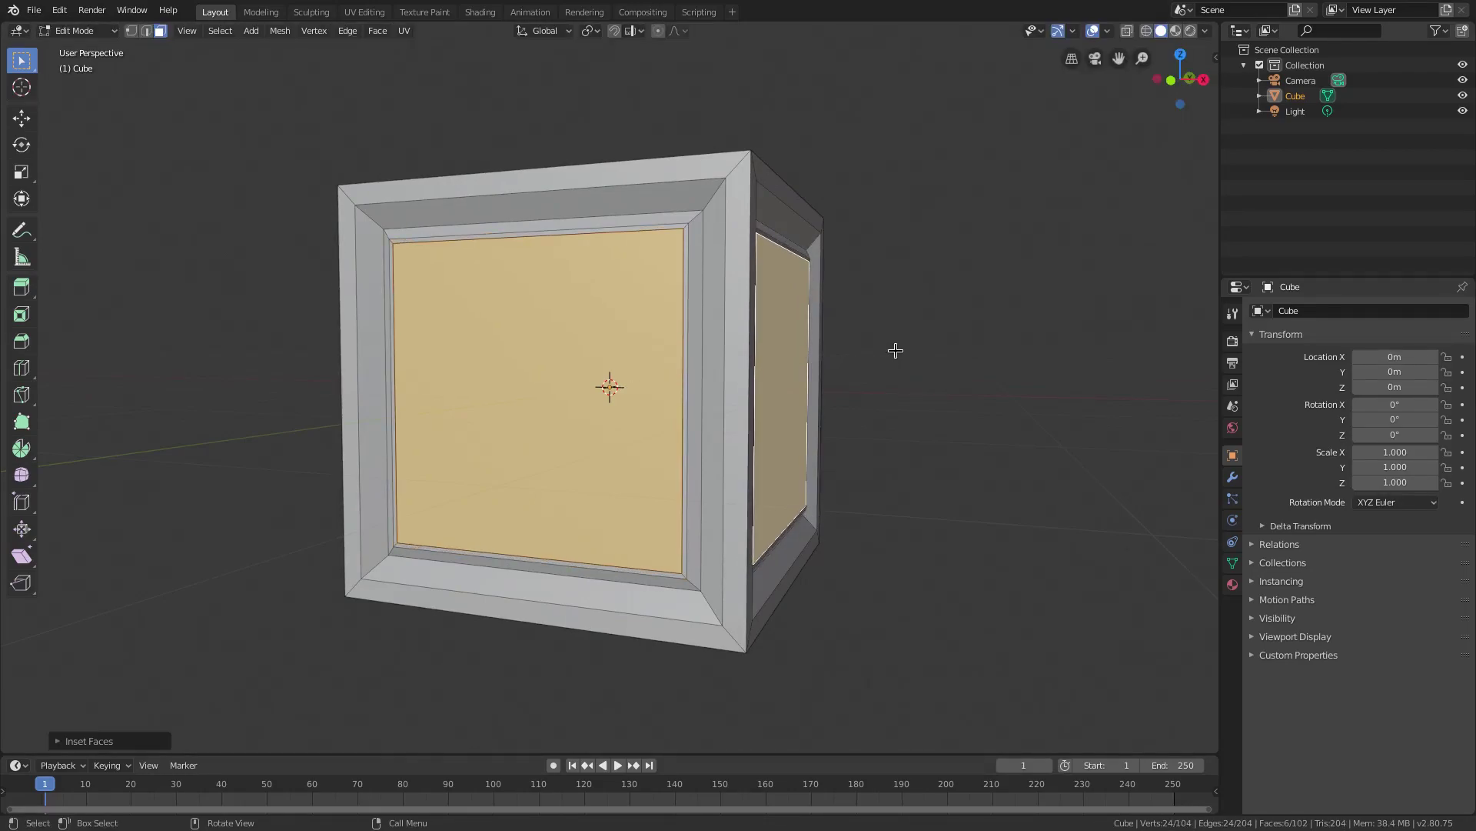
middle_click_drag(896, 351, 899, 362)
key("i")
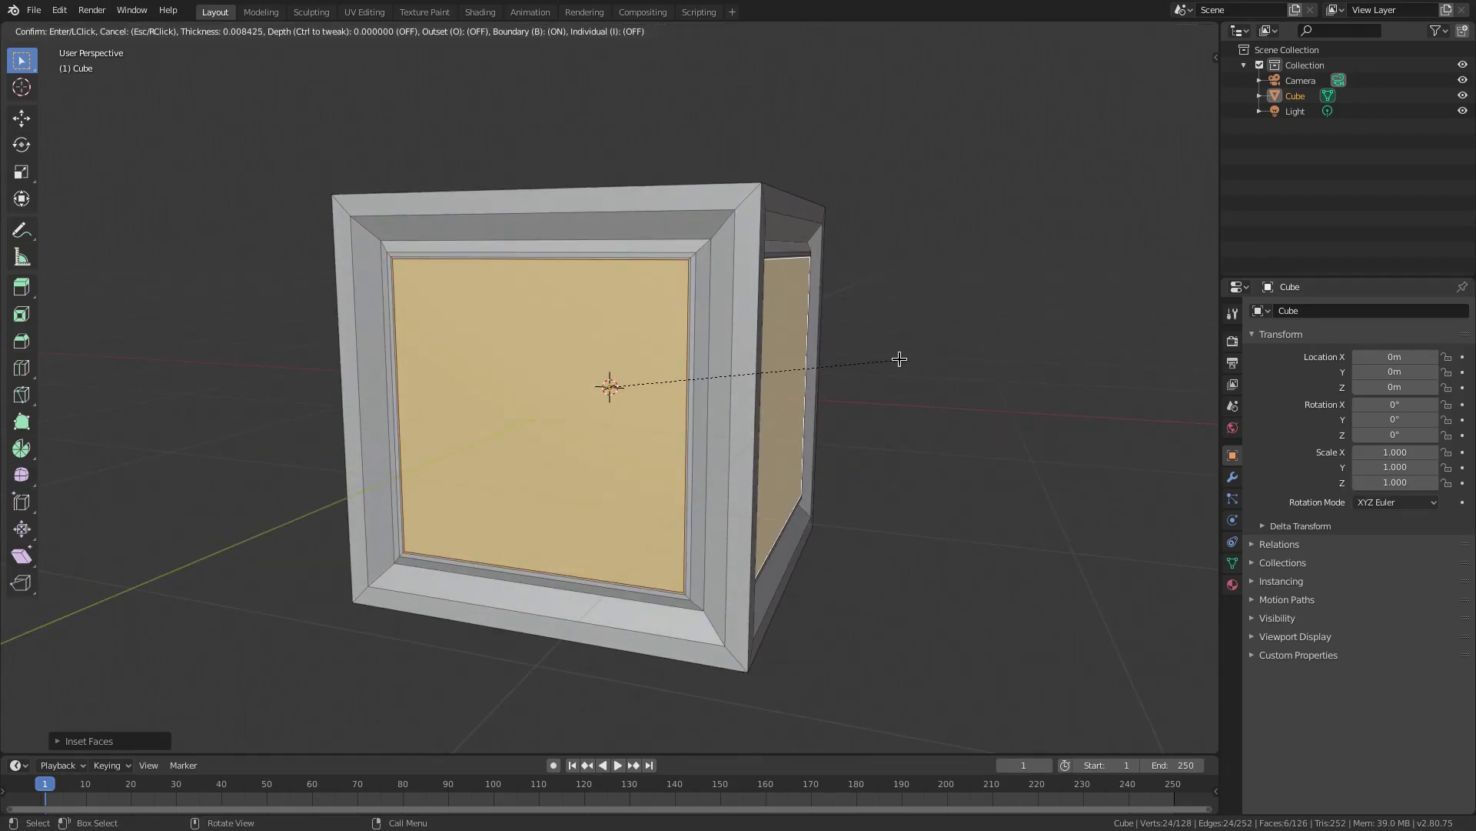
left_click(899, 360)
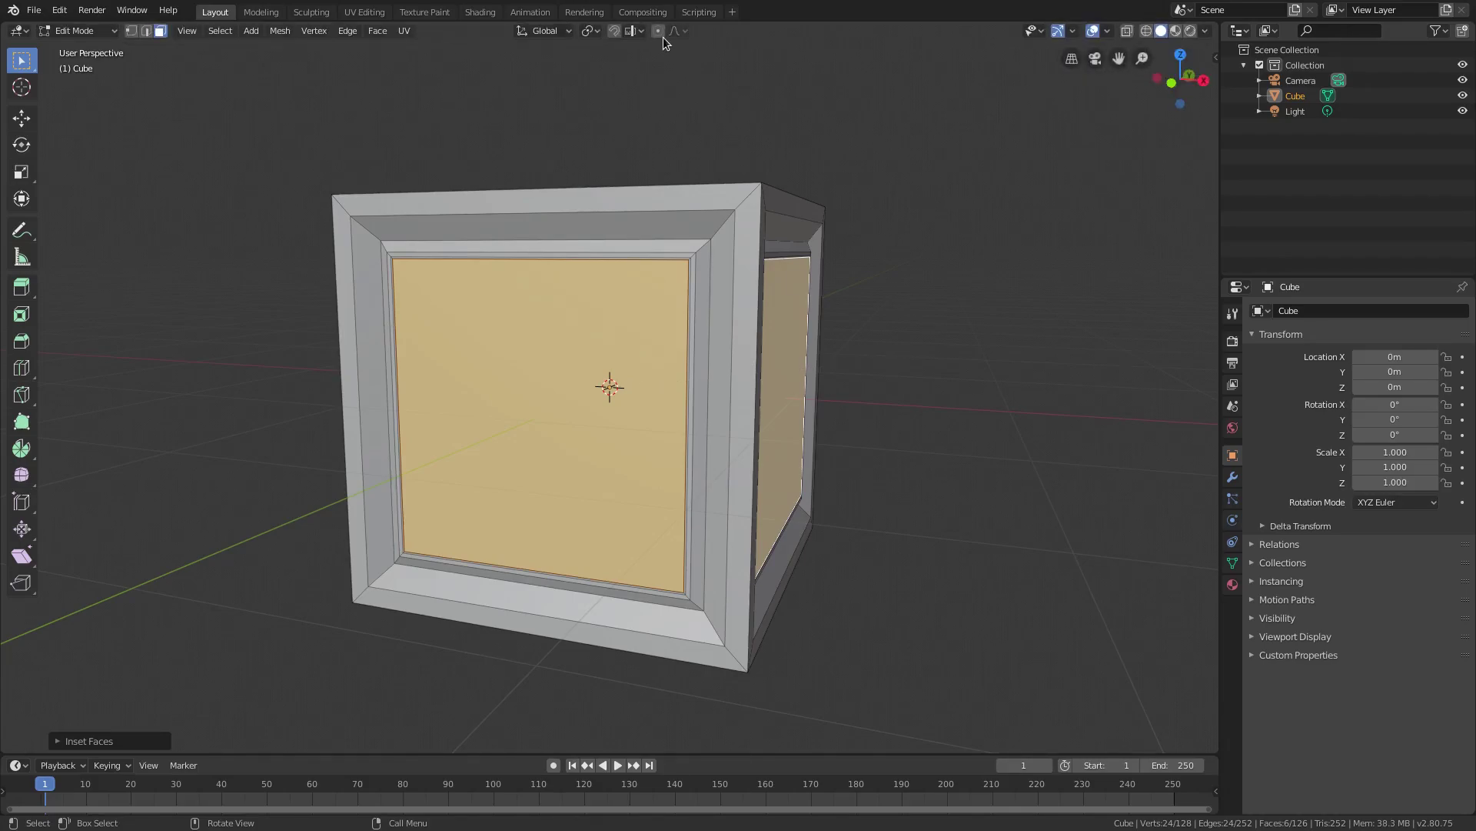
left_click(635, 36)
Shrink the inner faces, switch pivot to Individual Origins, enlarge them, and exit to Object Mode
key("s")
left_click(920, 385)
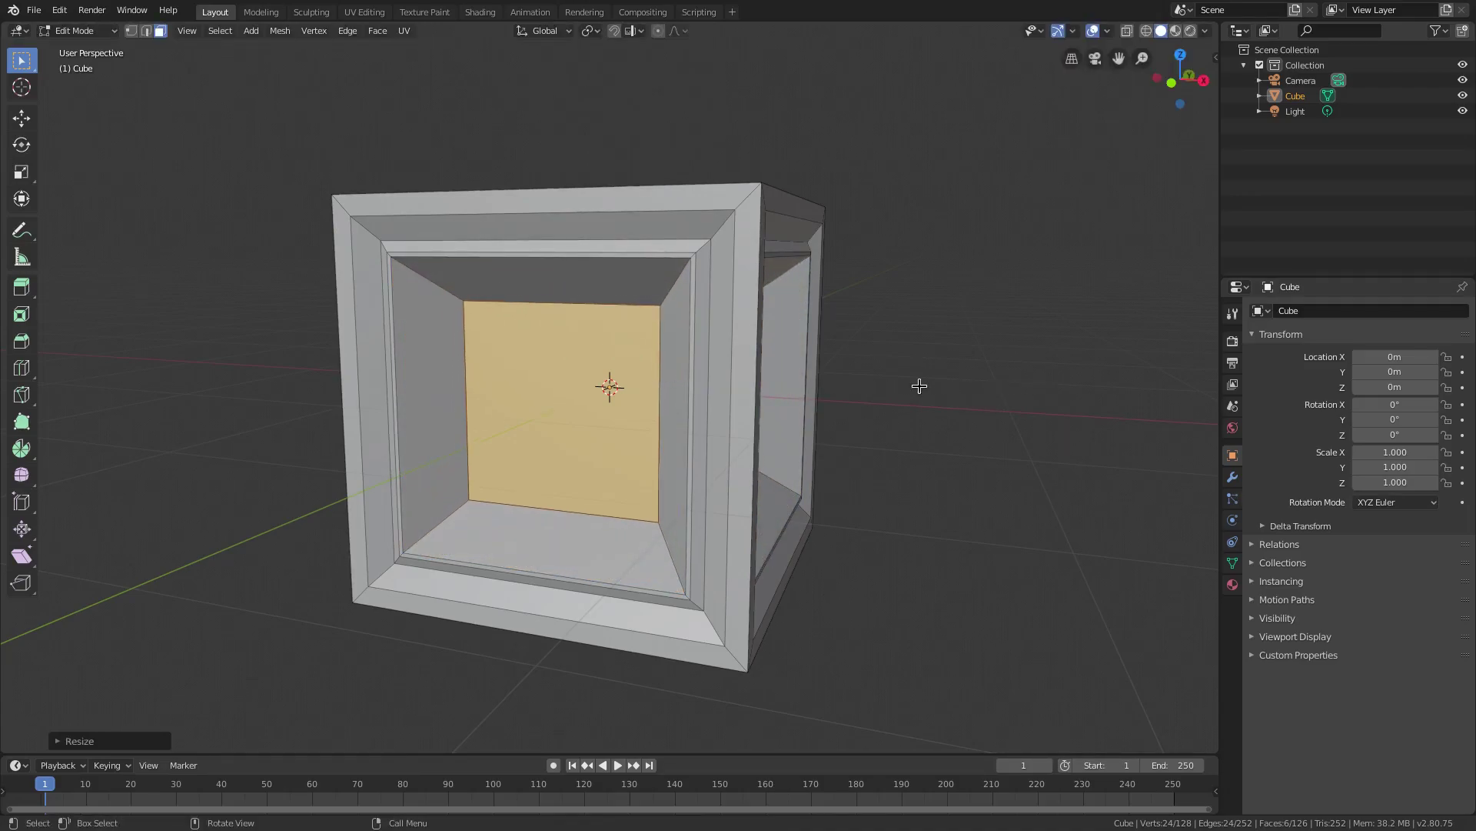
middle_click_drag(920, 385, 593, 134)
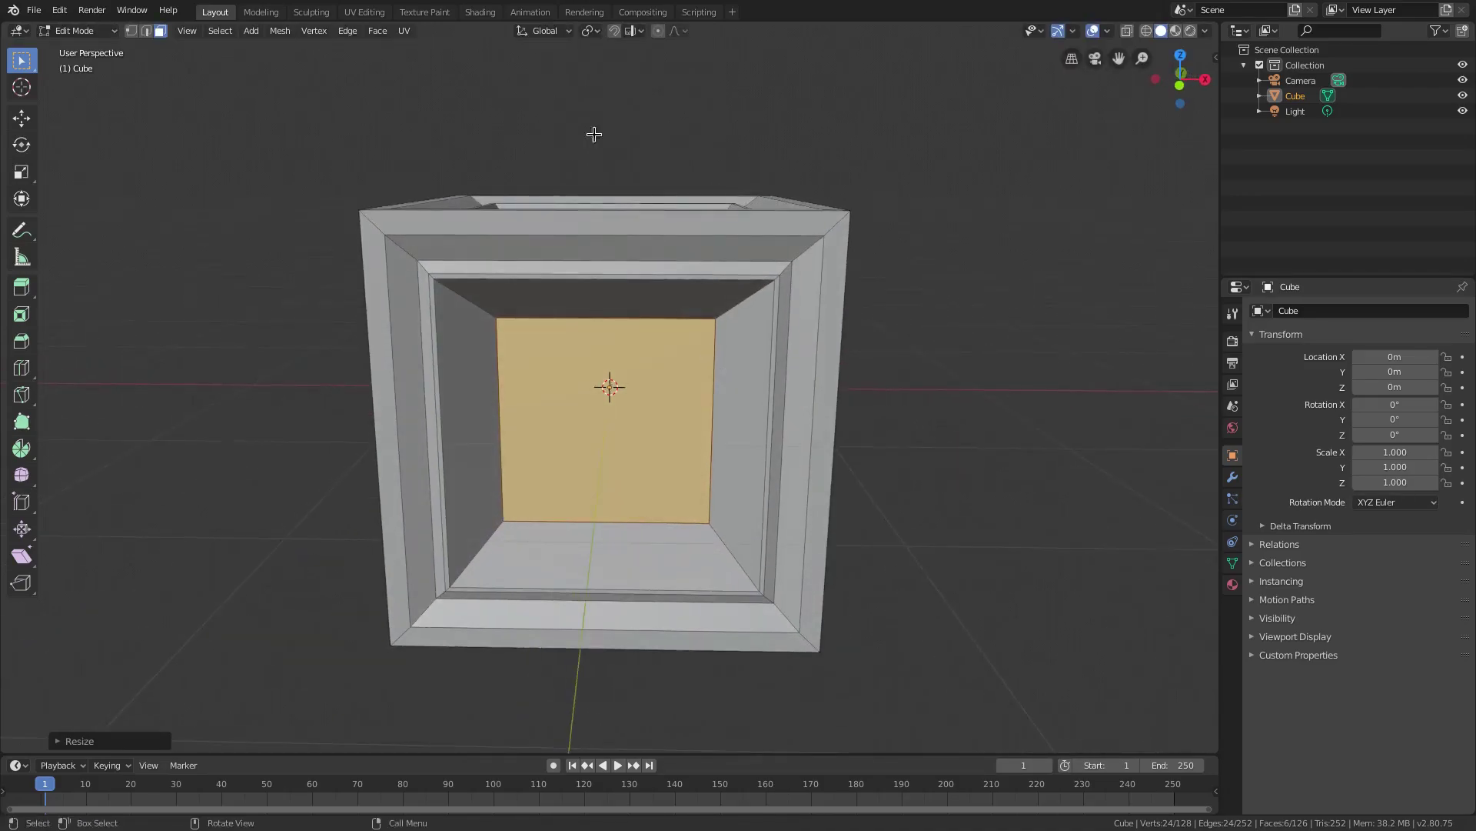
left_click(589, 31)
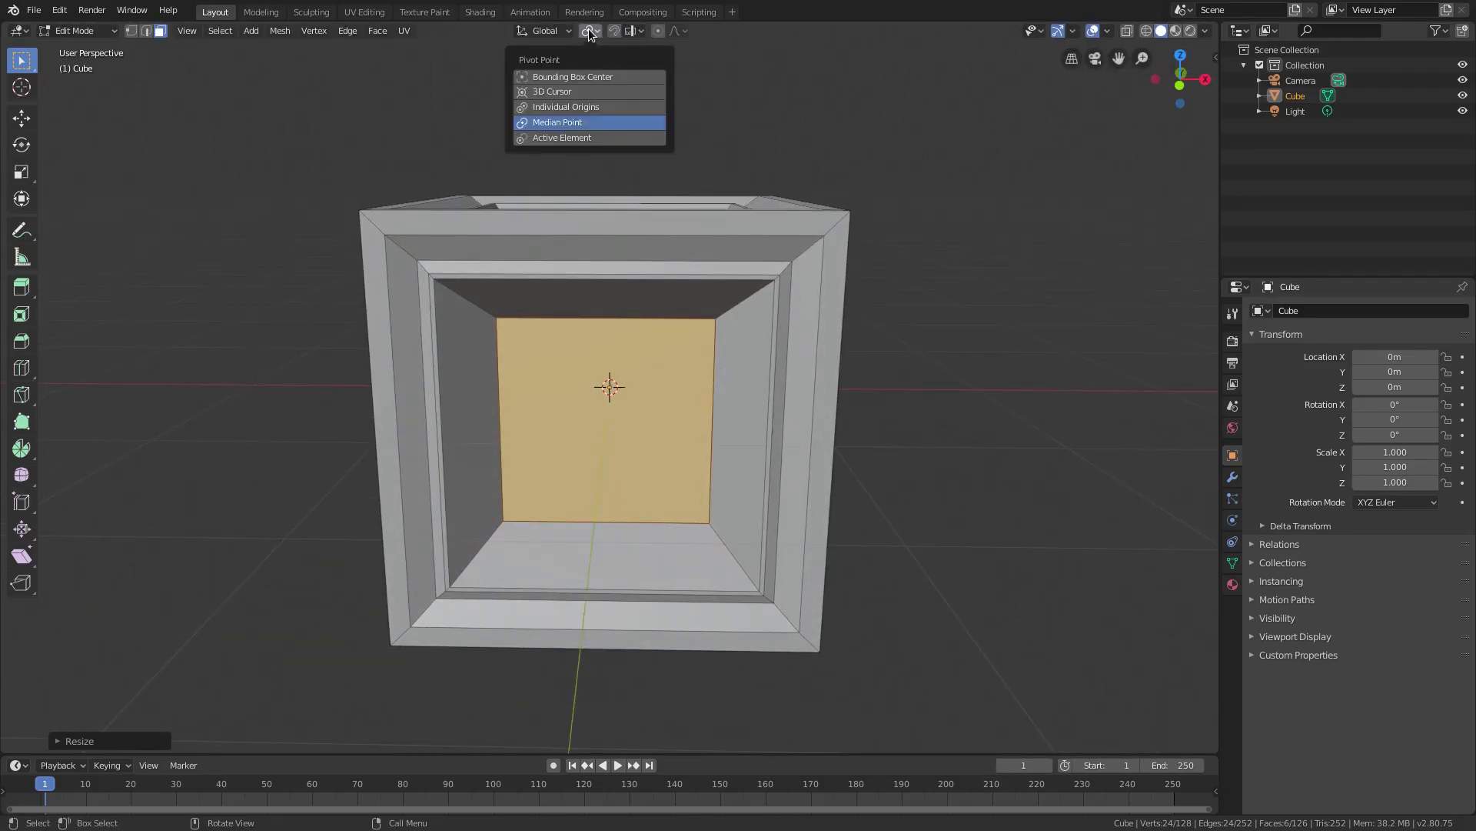
left_click(598, 106)
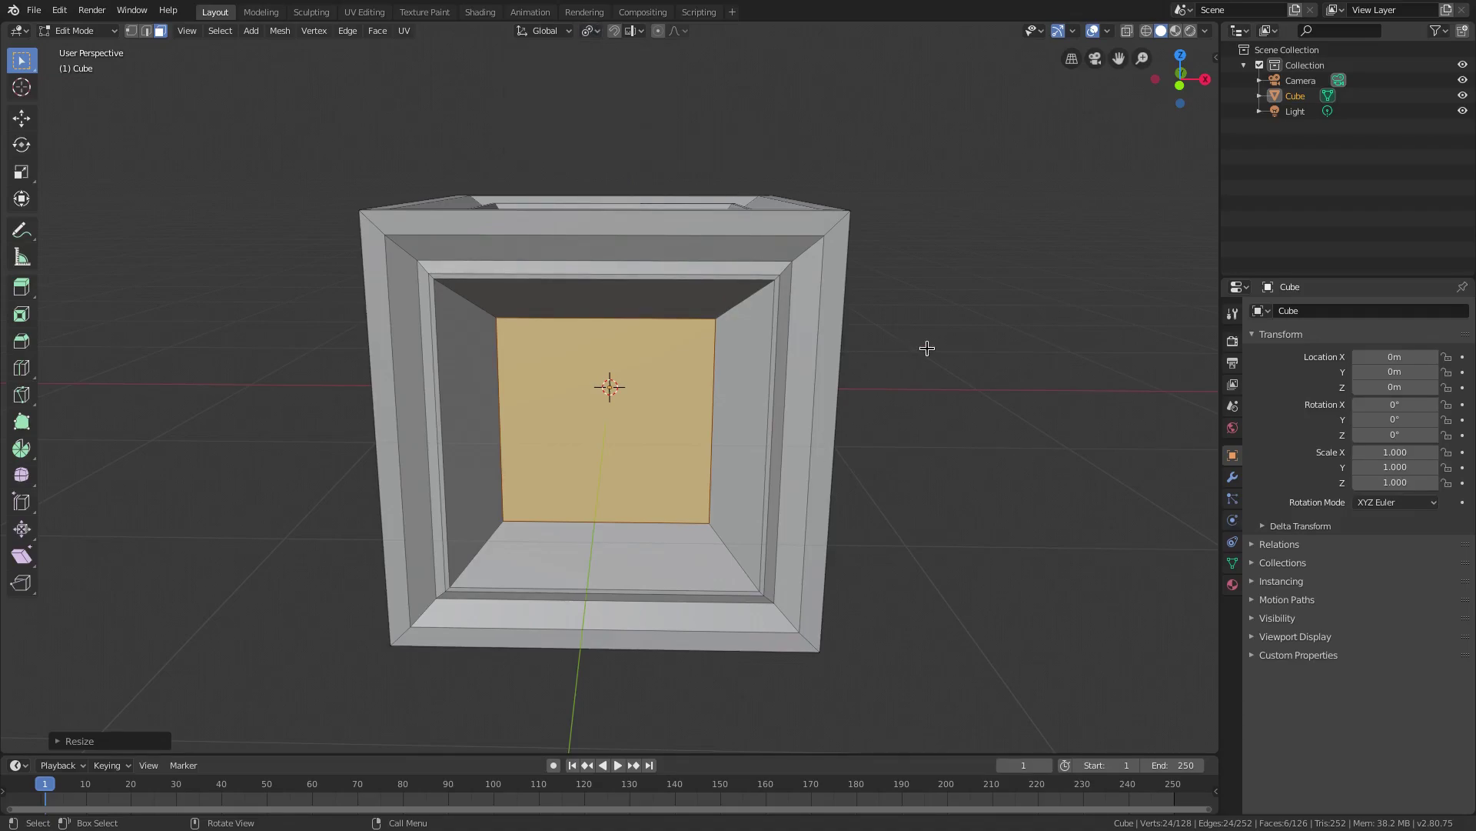
key("s")
left_click(1038, 350)
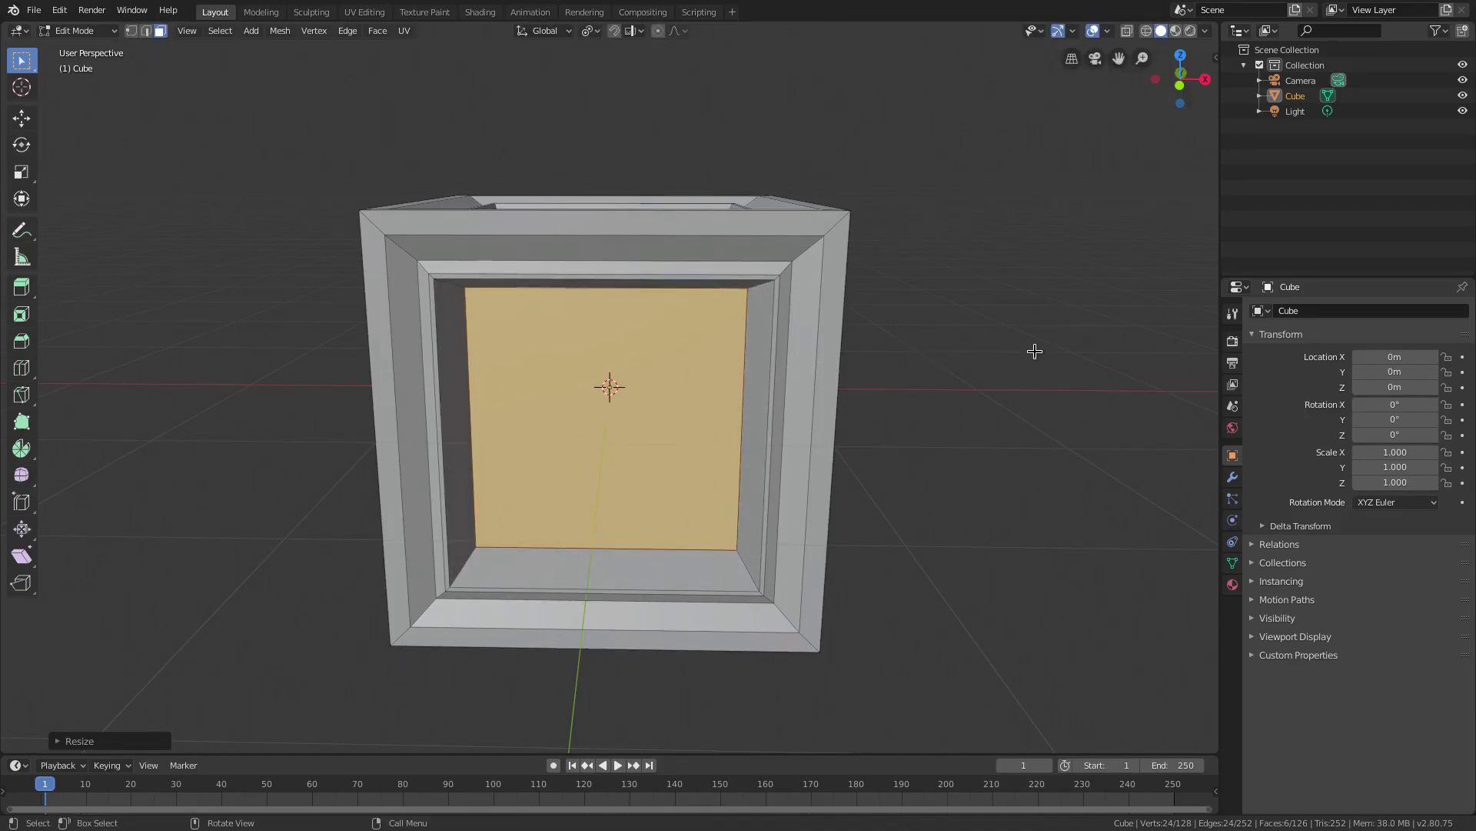
middle_click_drag(1038, 350, 1063, 375)
key("Tab")
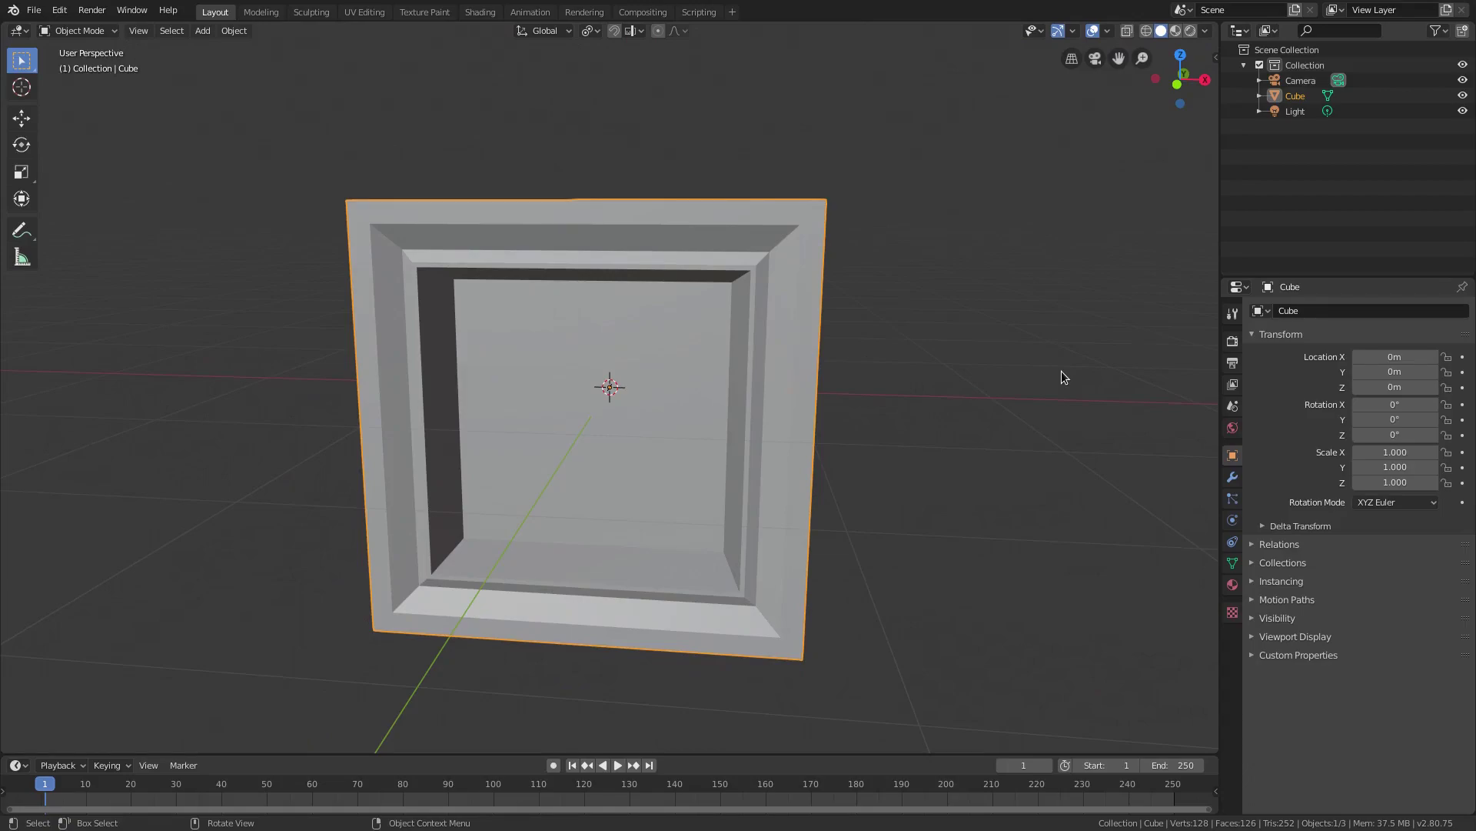
Back in Edit Mode, inset the inner panel faces once more
key("Tab")
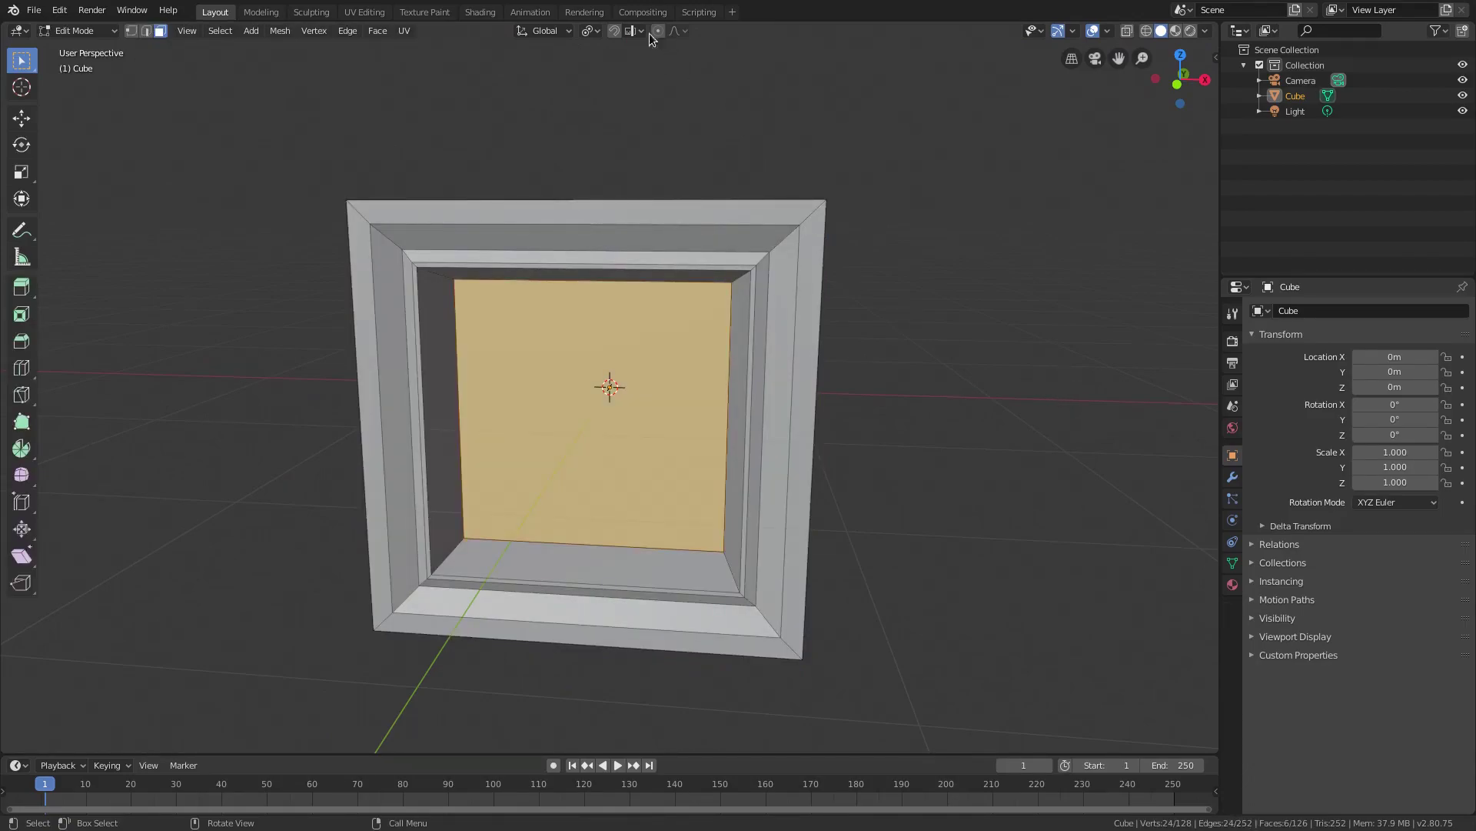
left_click(593, 32)
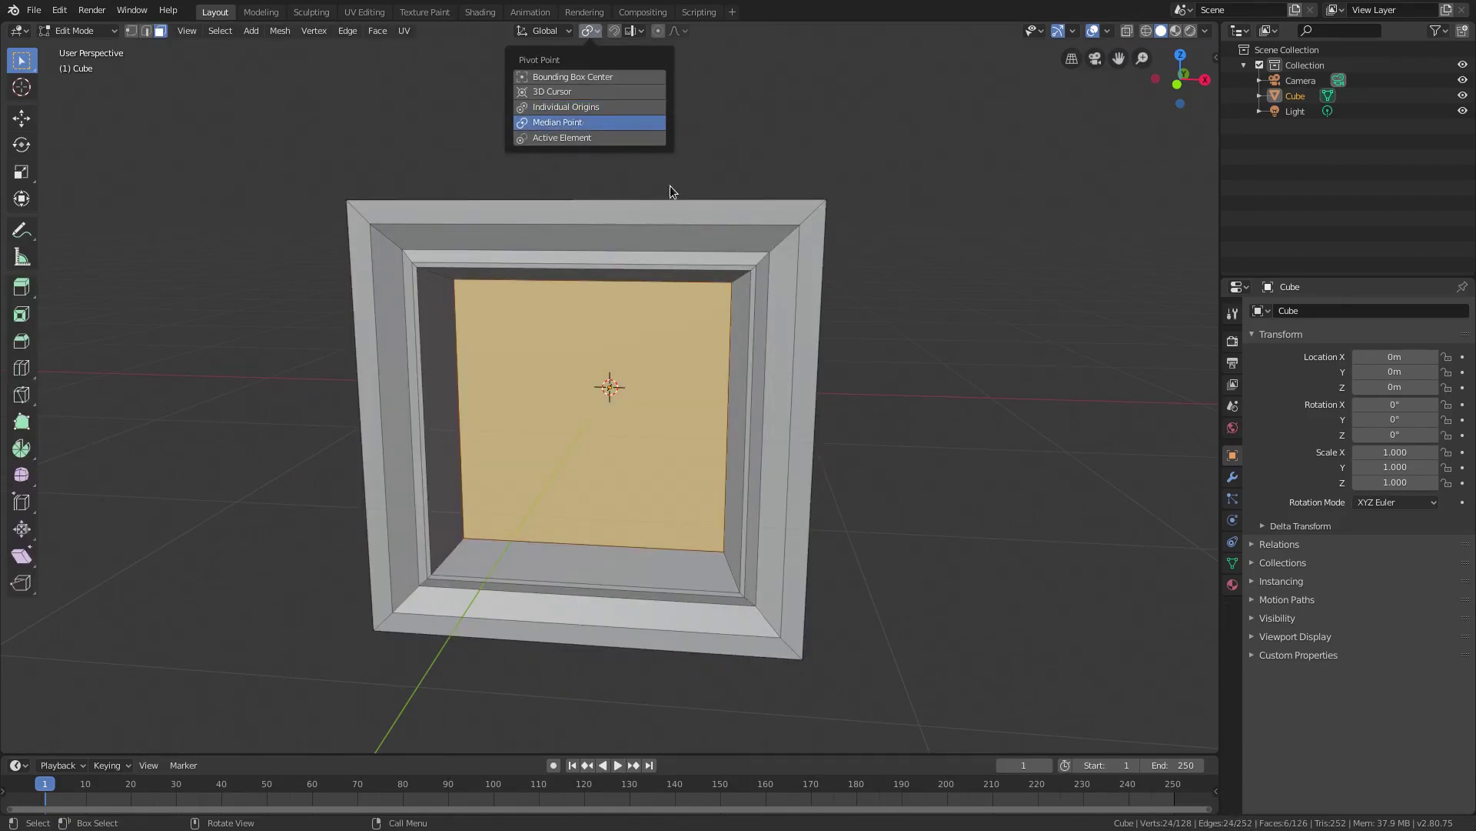
key("i")
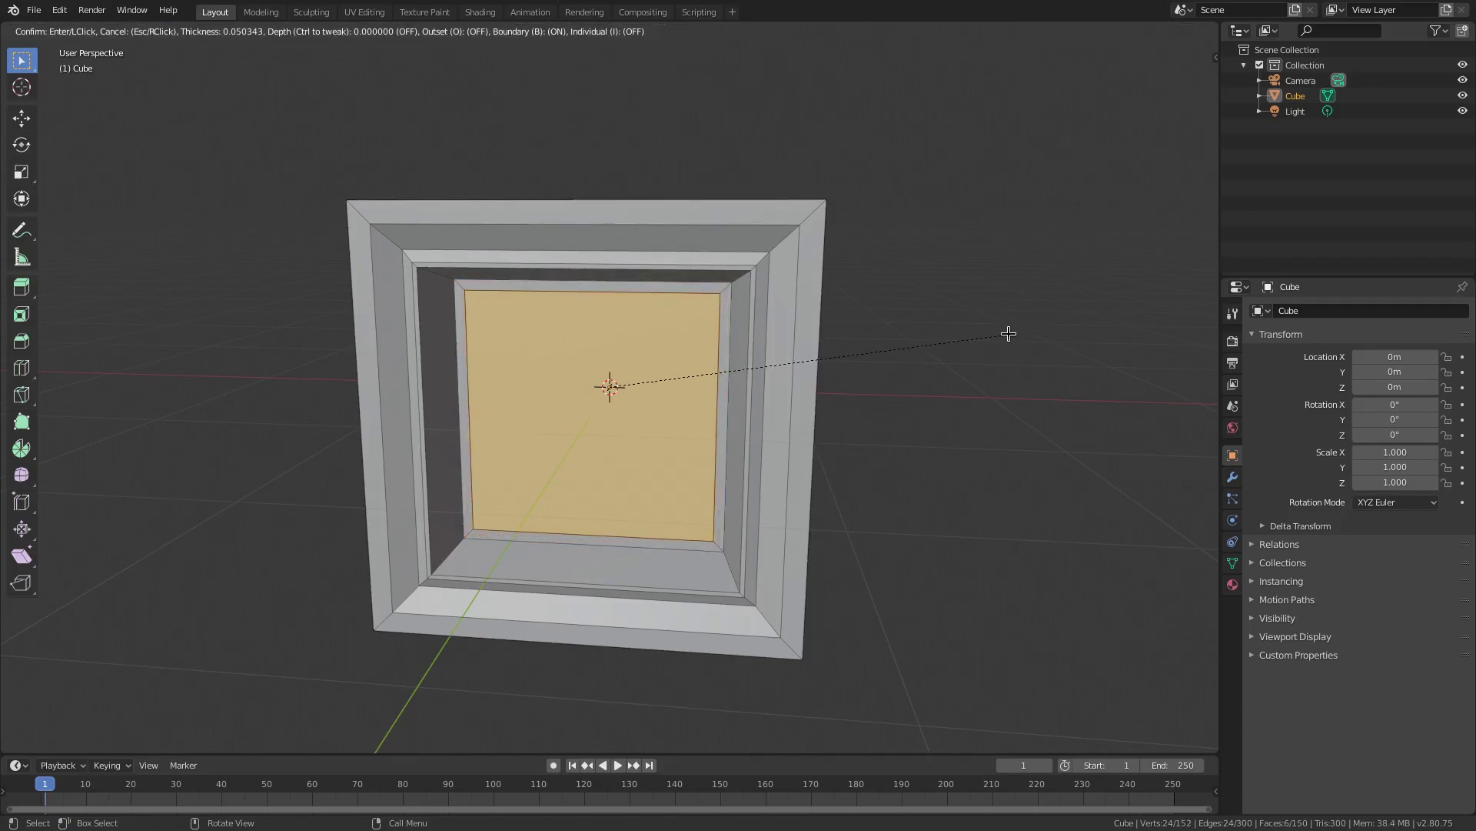
left_click(1012, 332)
middle_click_drag(1015, 333, 1069, 337)
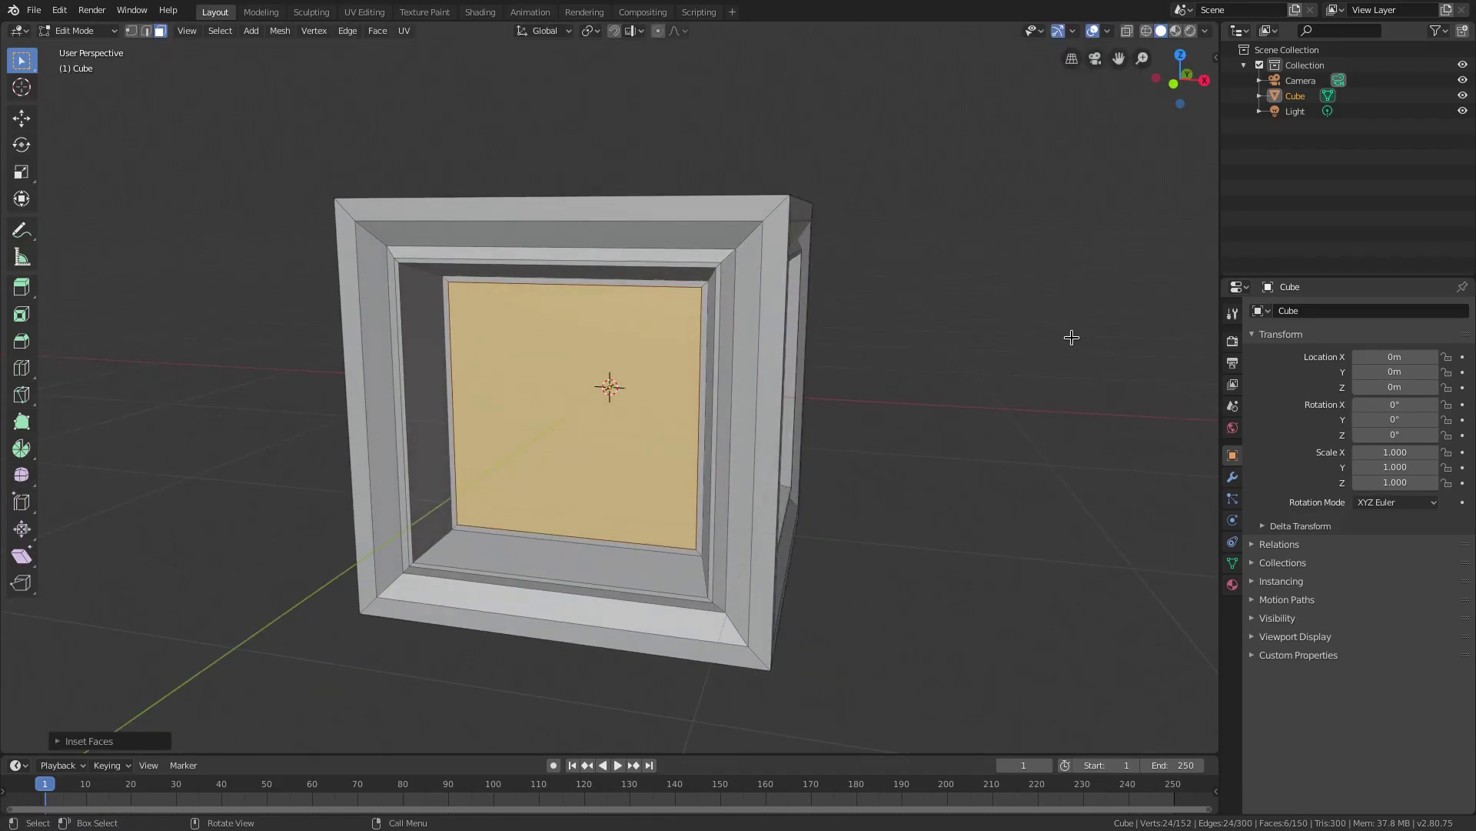
scroll(720, 282, "up", 2)
Add a second inset, enlarge the inner face slightly, then inset it thicker
key("i")
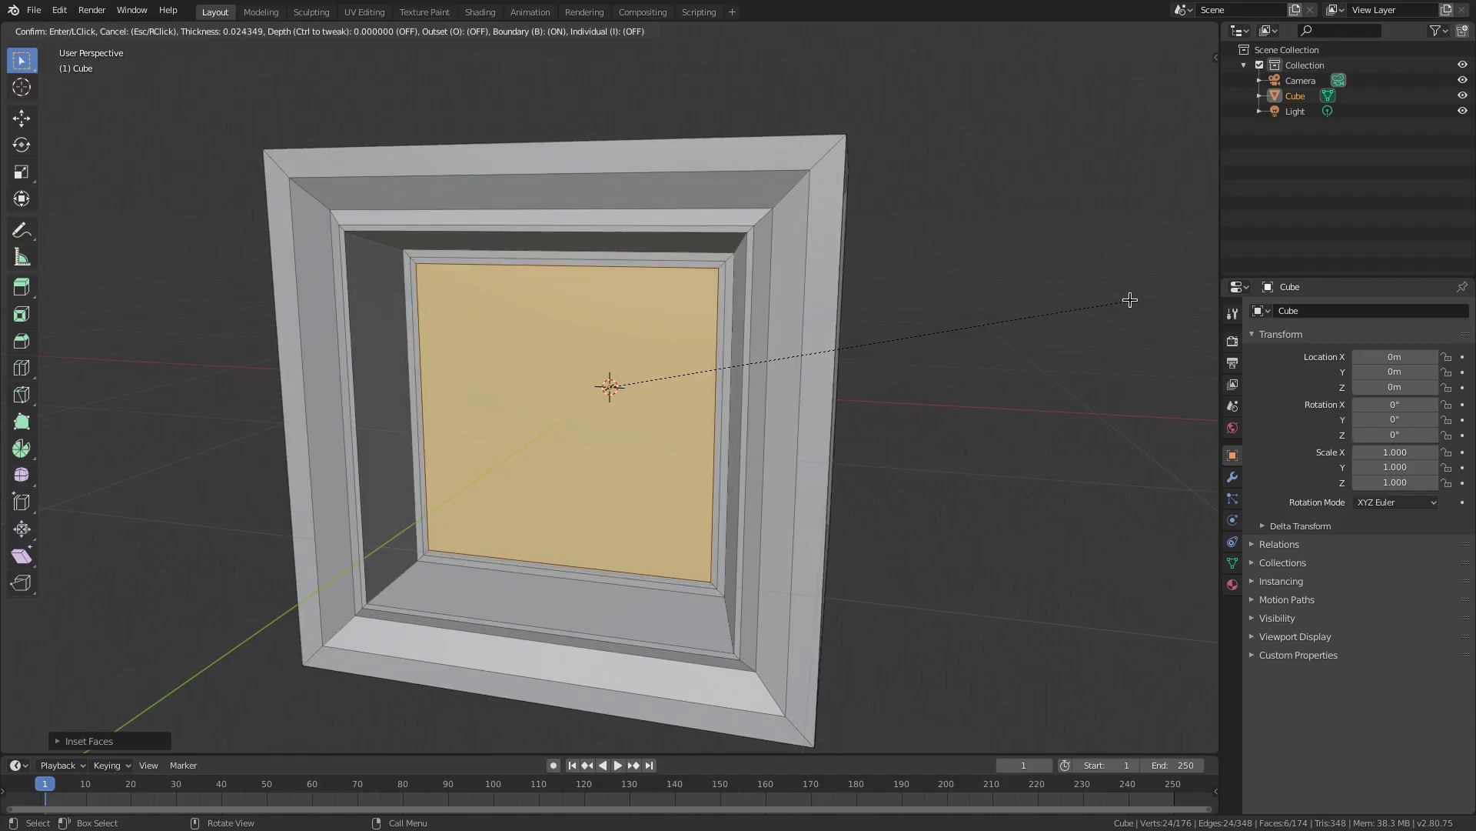
left_click(1129, 300)
middle_click_drag(1127, 300, 1100, 311)
key("s")
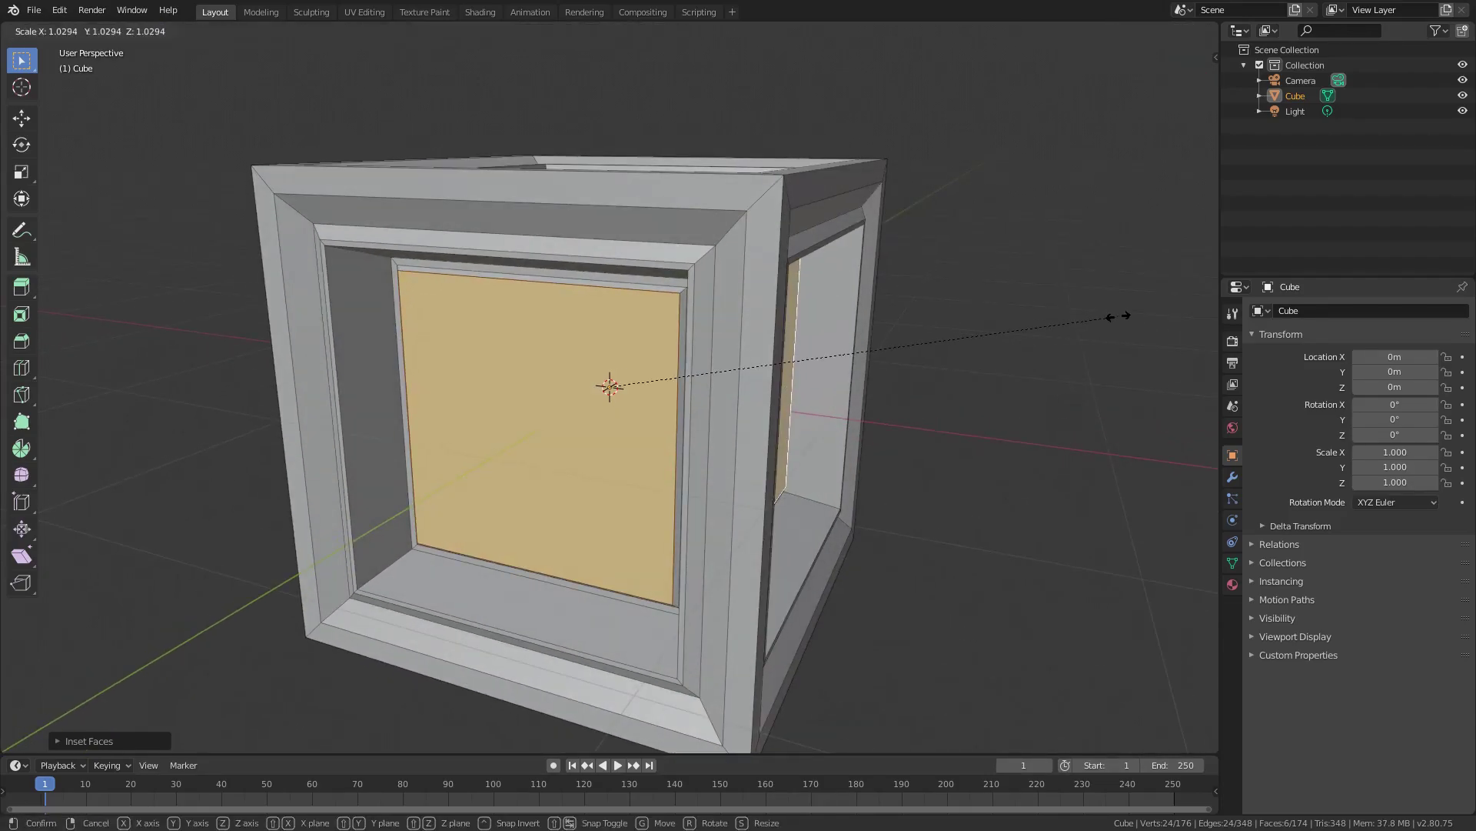
left_click(1117, 315)
key("i")
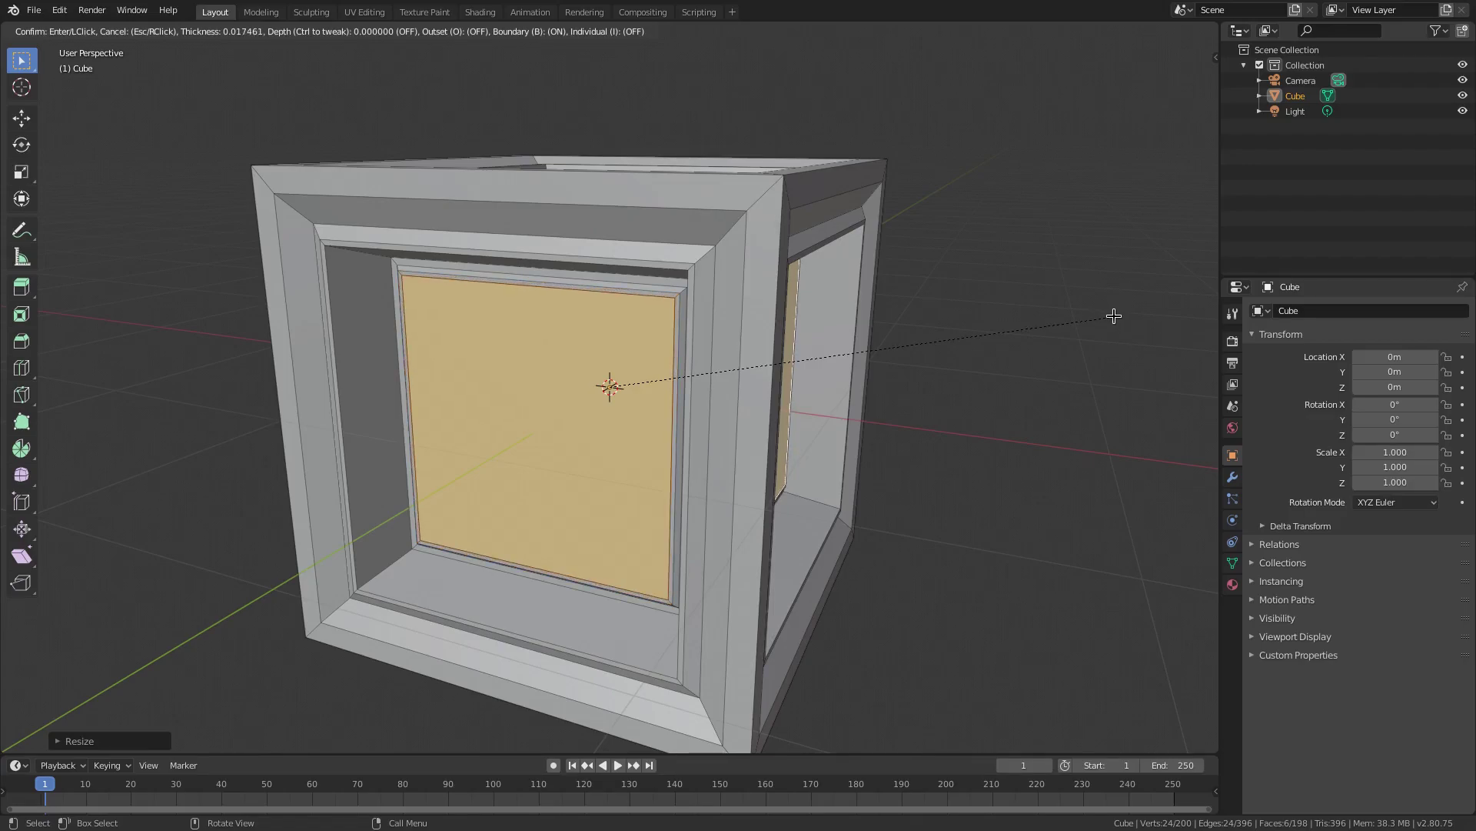
left_click(1113, 318)
middle_click_drag(1114, 319, 1124, 307)
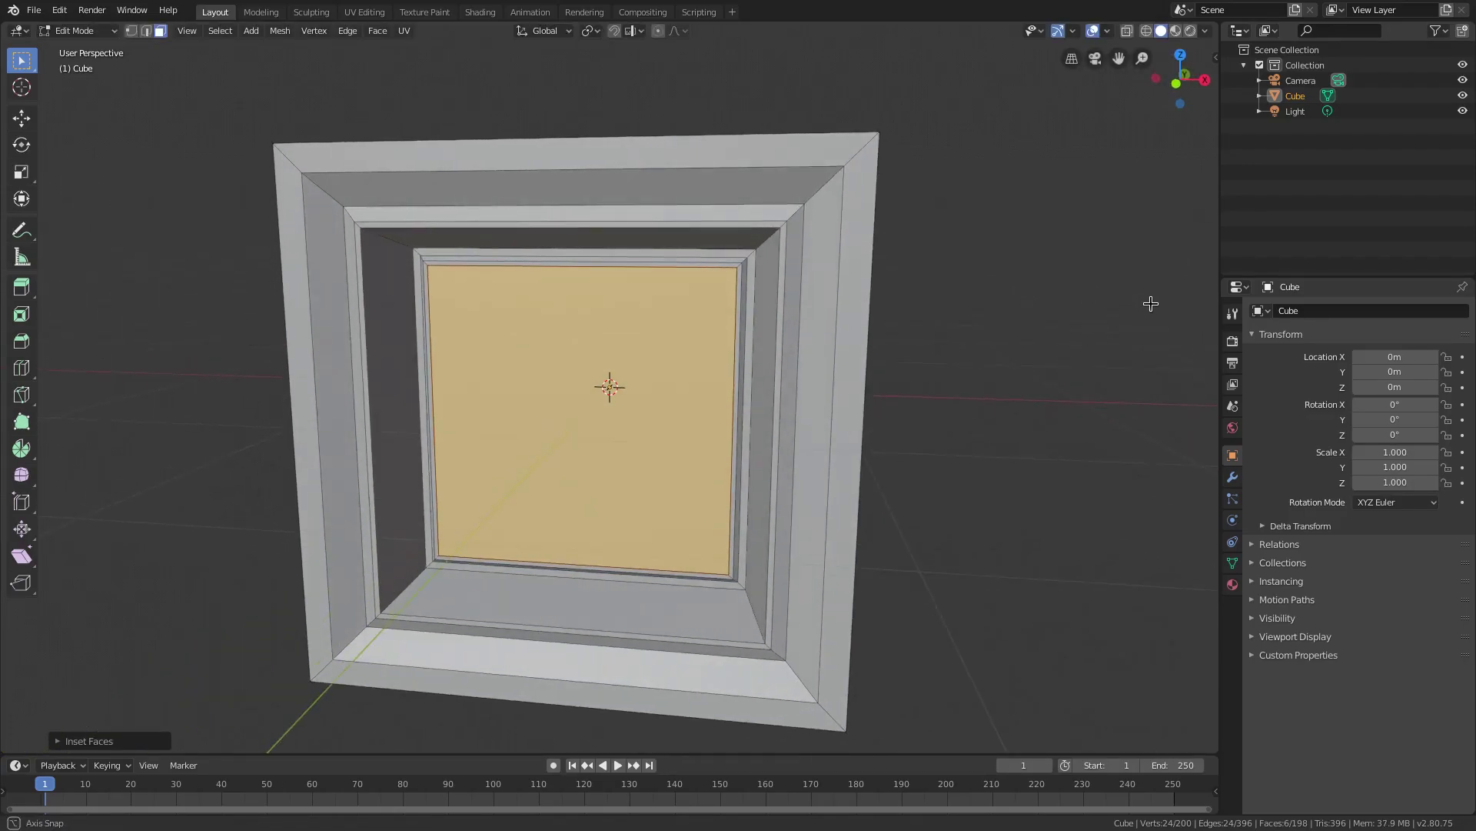
scroll(769, 278, "up", 3)
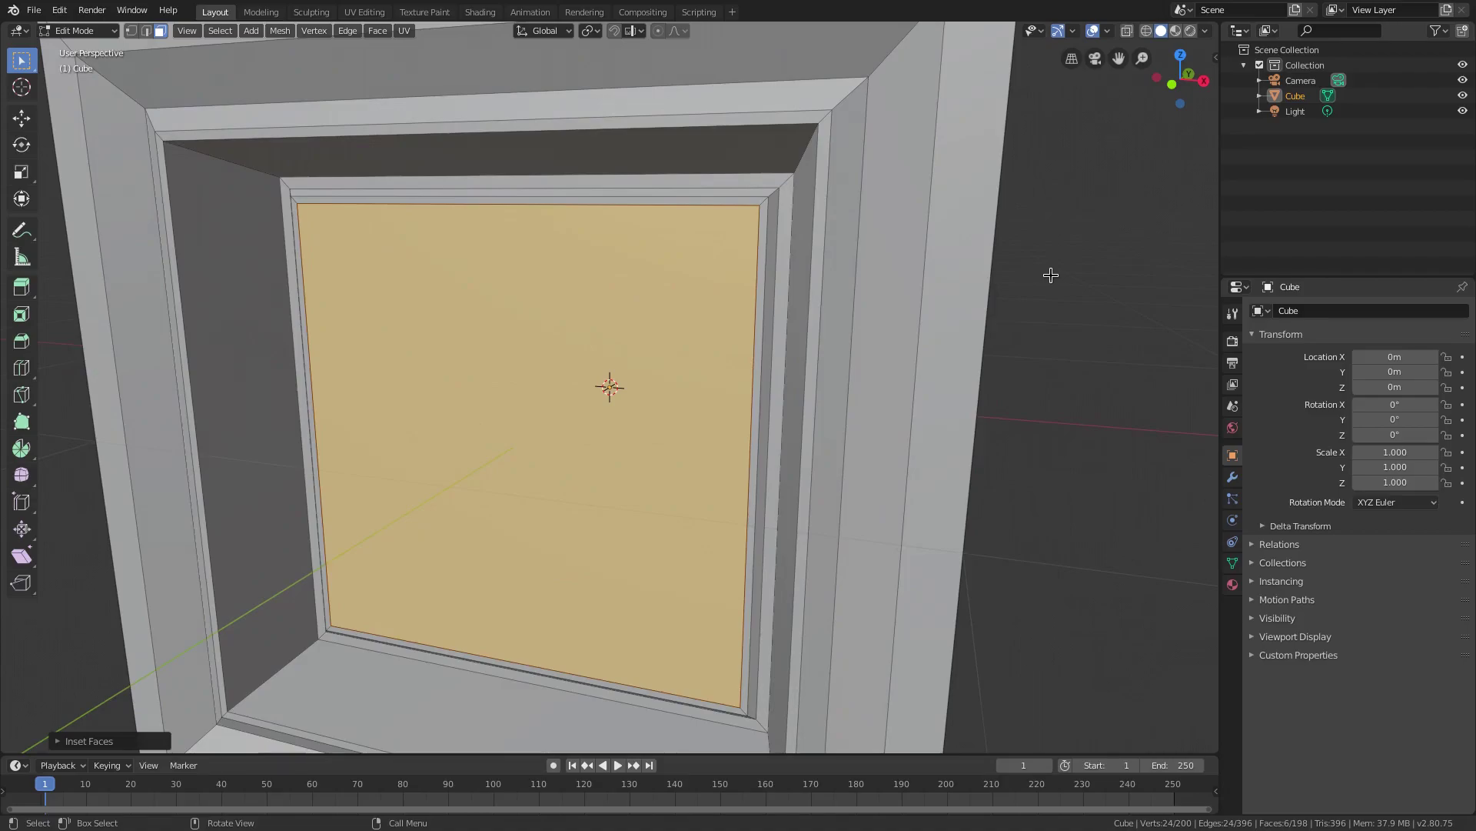
Add a new inset ring, shrink the inner face, and add another ring
key("i")
left_click(1042, 278)
key("s")
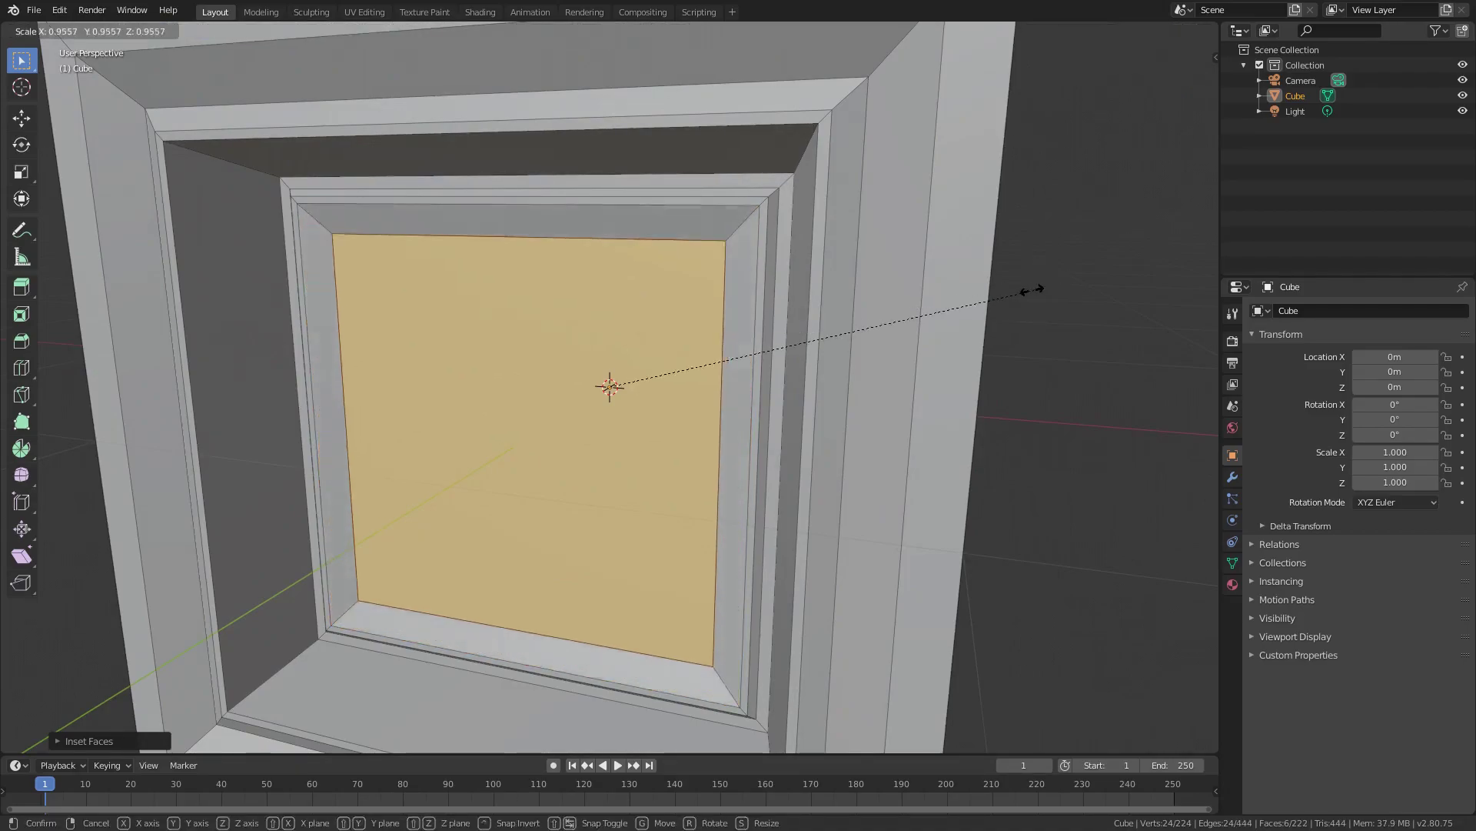
left_click(973, 293)
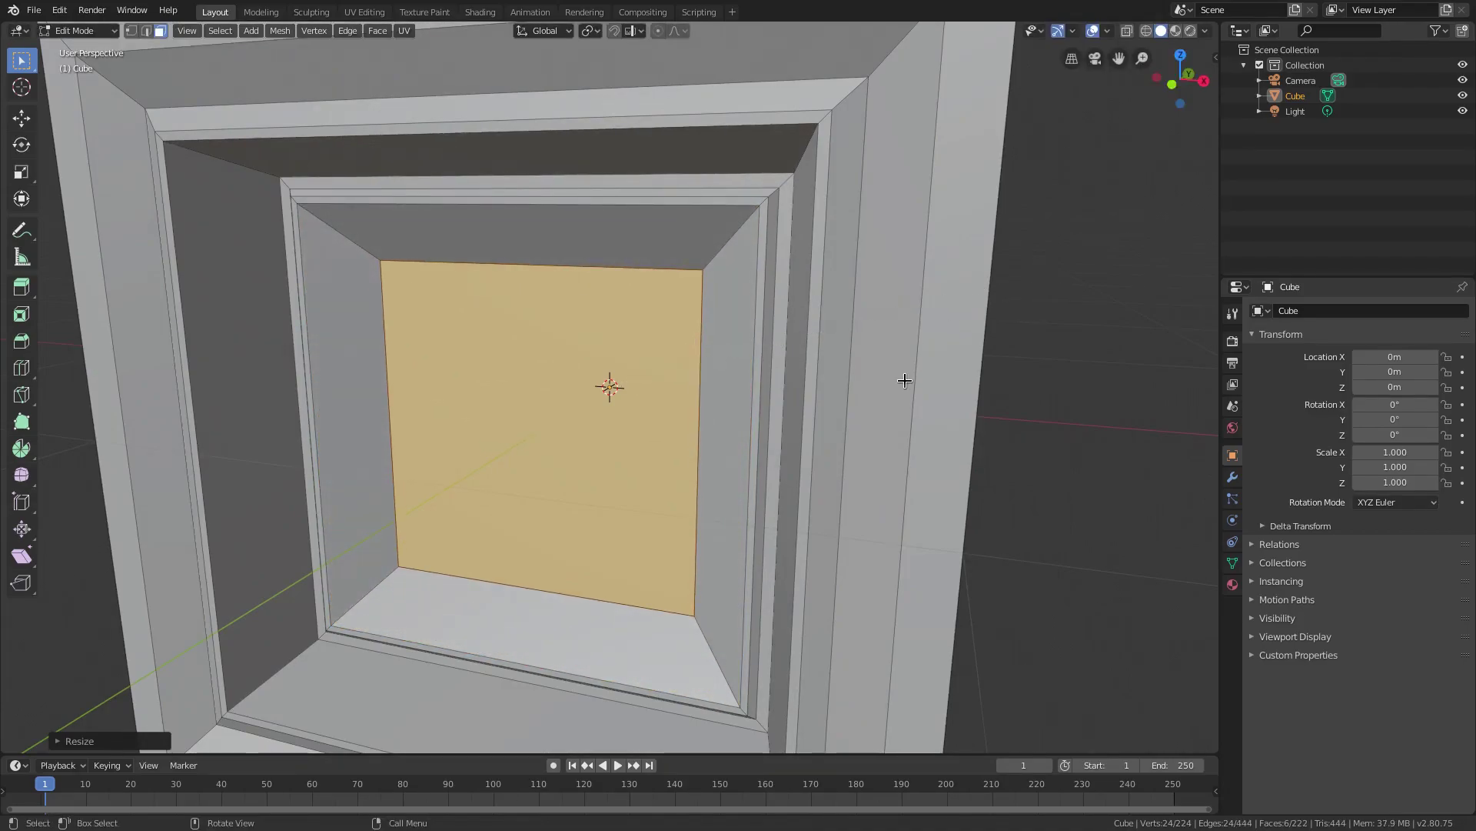
key("i")
left_click(1076, 382)
Add one more inset ring and rescale the innermost faces to about 1.02
key("i")
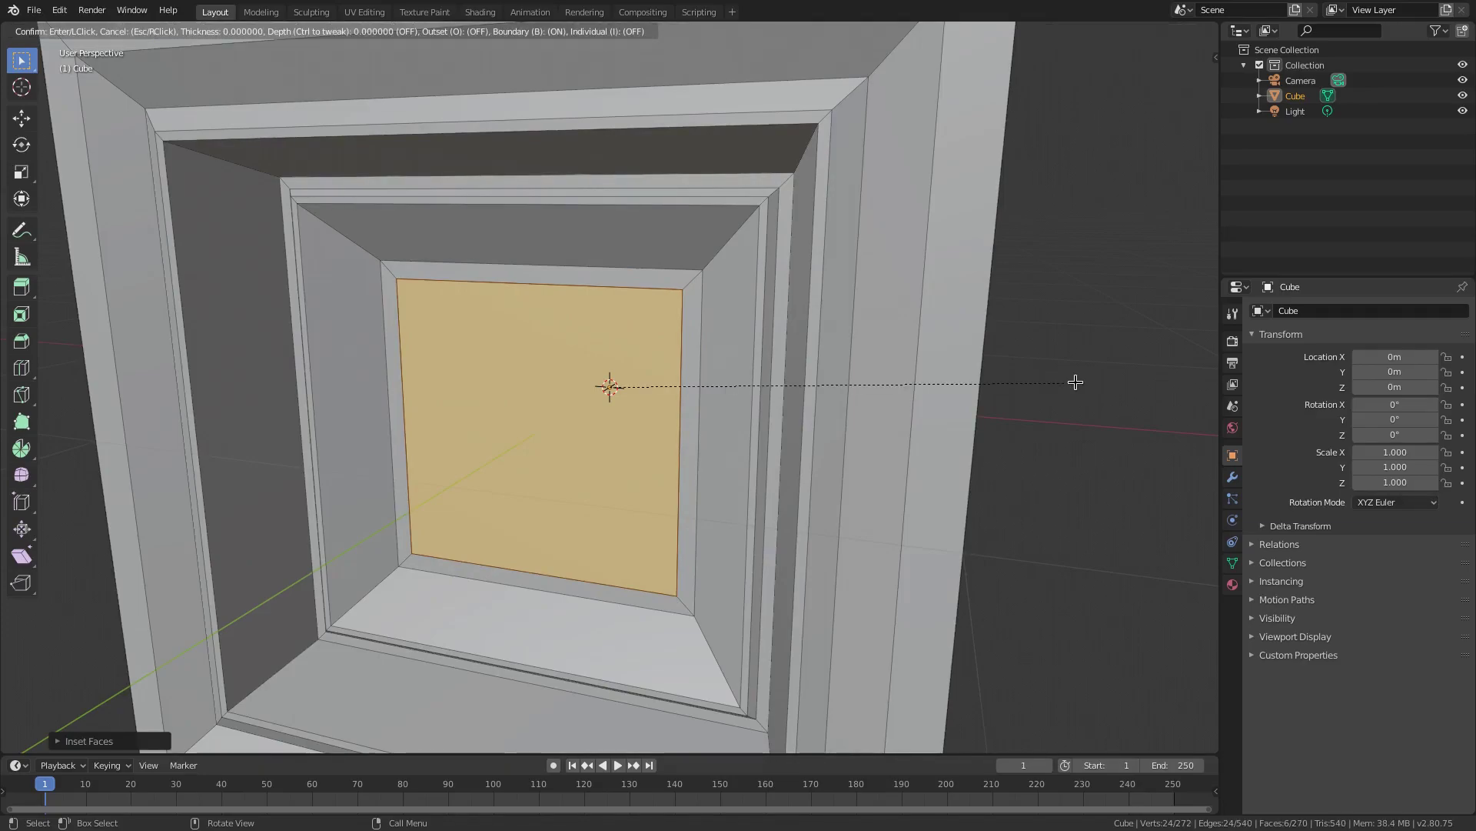
left_click(1074, 382)
key("s")
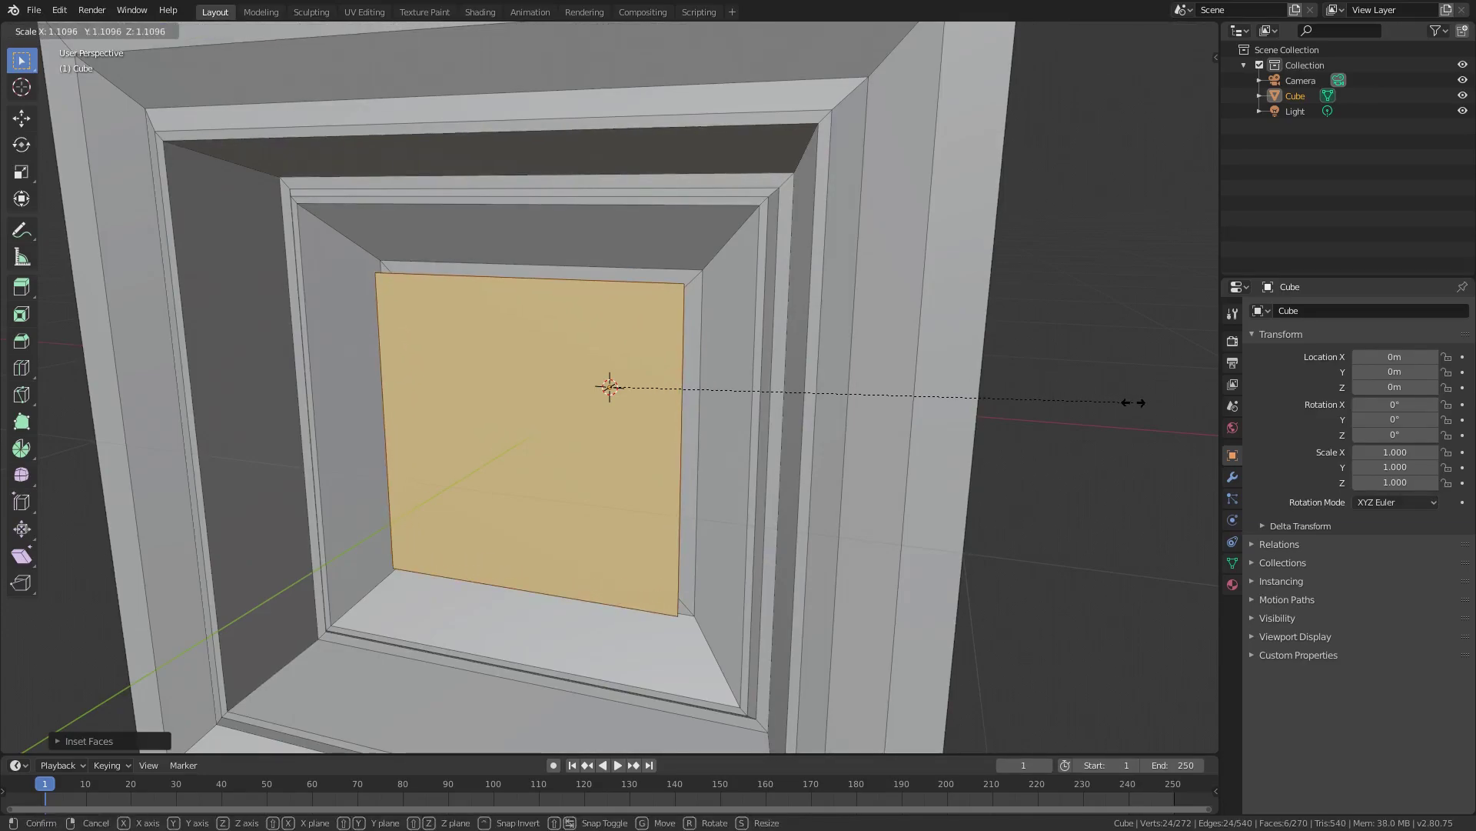
left_click(1132, 406)
middle_click_drag(1137, 321, 1102, 326)
key("KP_1")
key("s")
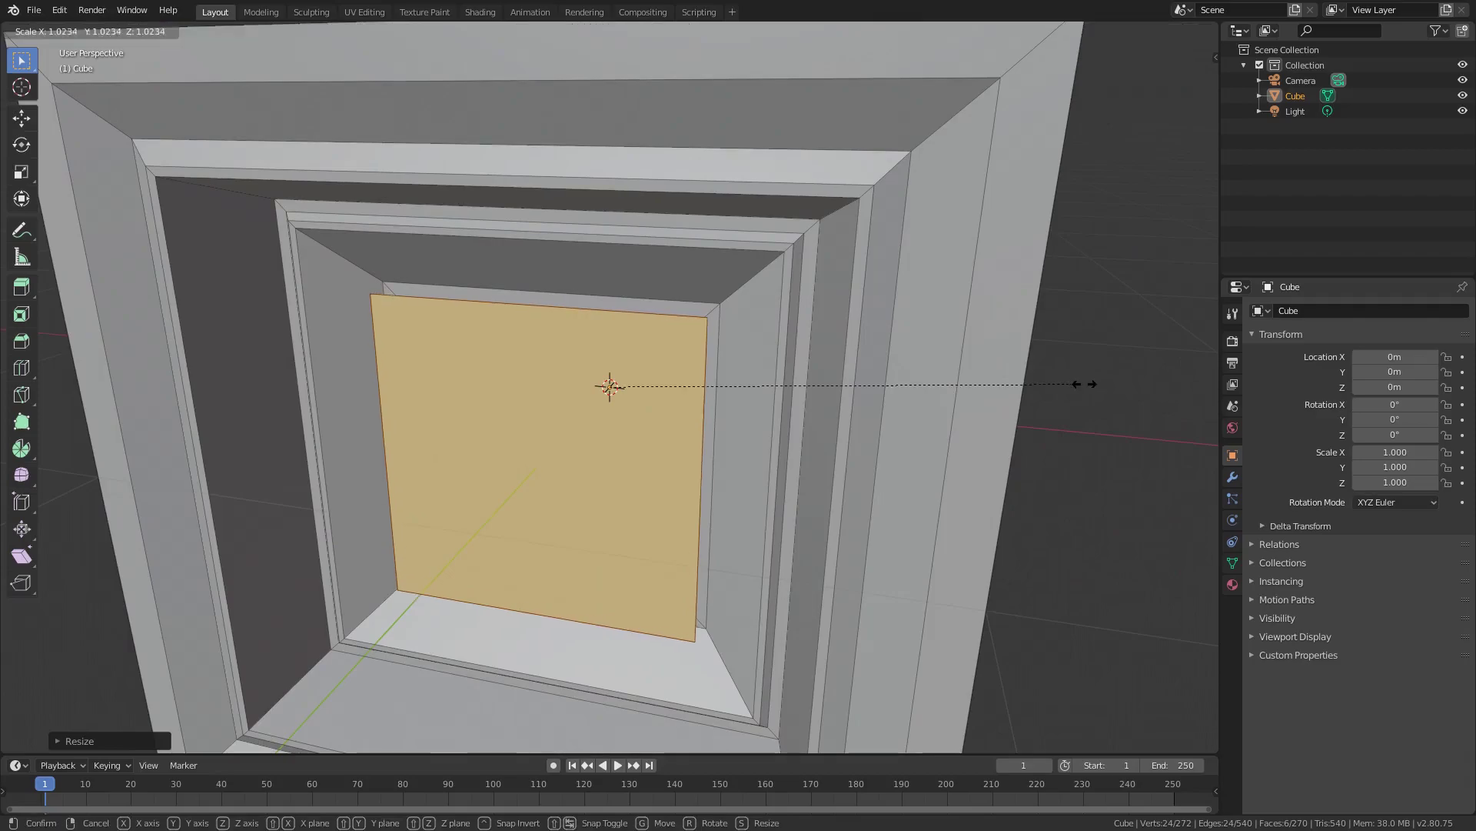
left_click(92, 387)
middle_click_drag(93, 388, 516, 238)
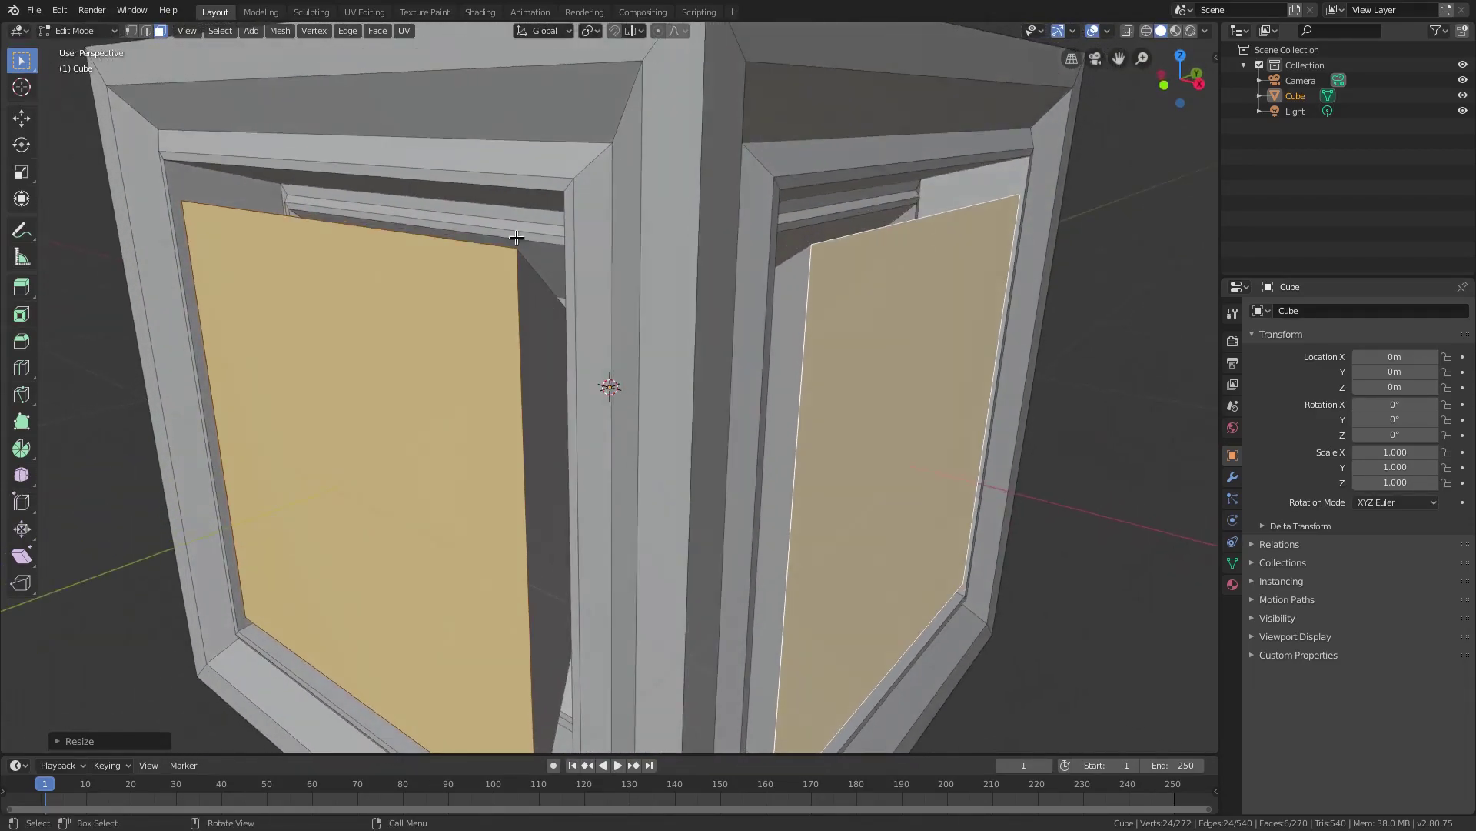
Shrink the selected inset faces and check the cube in Object Mode
left_click(591, 32)
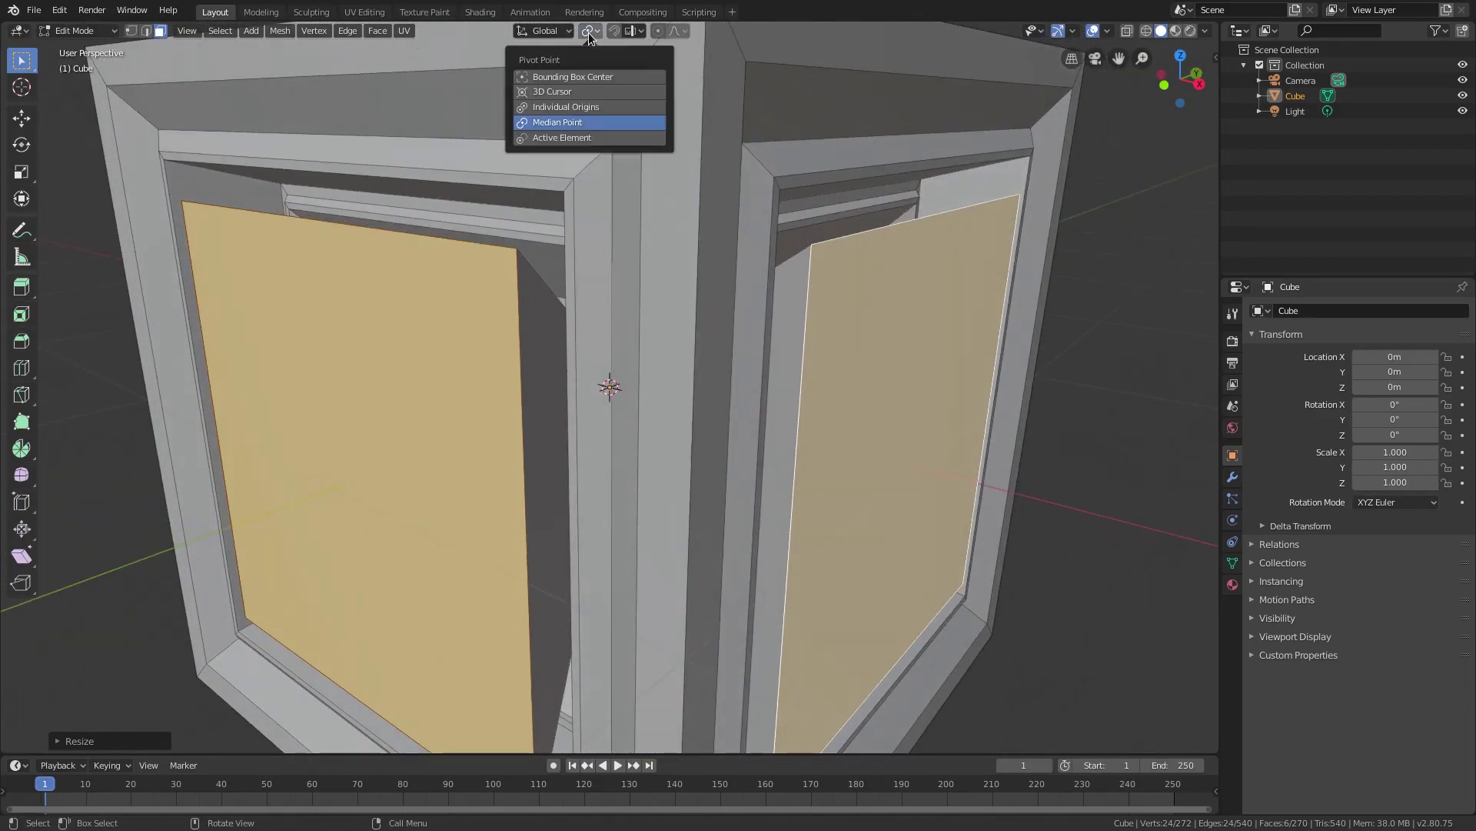
middle_click_drag(475, 252, 561, 284)
key("s")
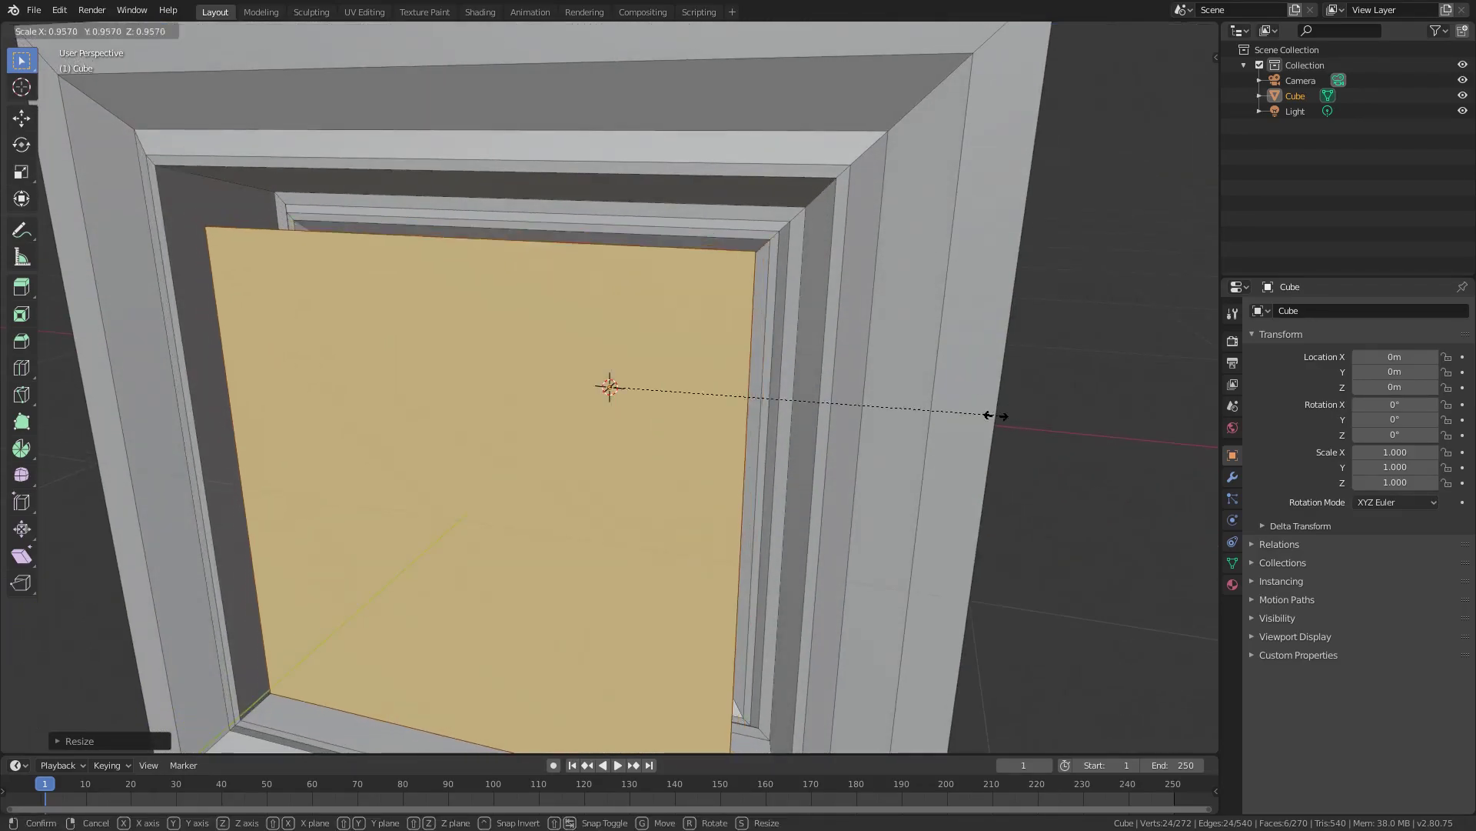
left_click(755, 416)
scroll(750, 414, "down", 5)
key("Tab")
middle_click_drag(742, 409, 946, 451)
Back in Edit Mode, inset the inner faces and enlarge them about Individual Origins
key("Tab")
scroll(995, 445, "up", 4)
key("i")
left_click(1015, 439)
key("s")
key("Escape")
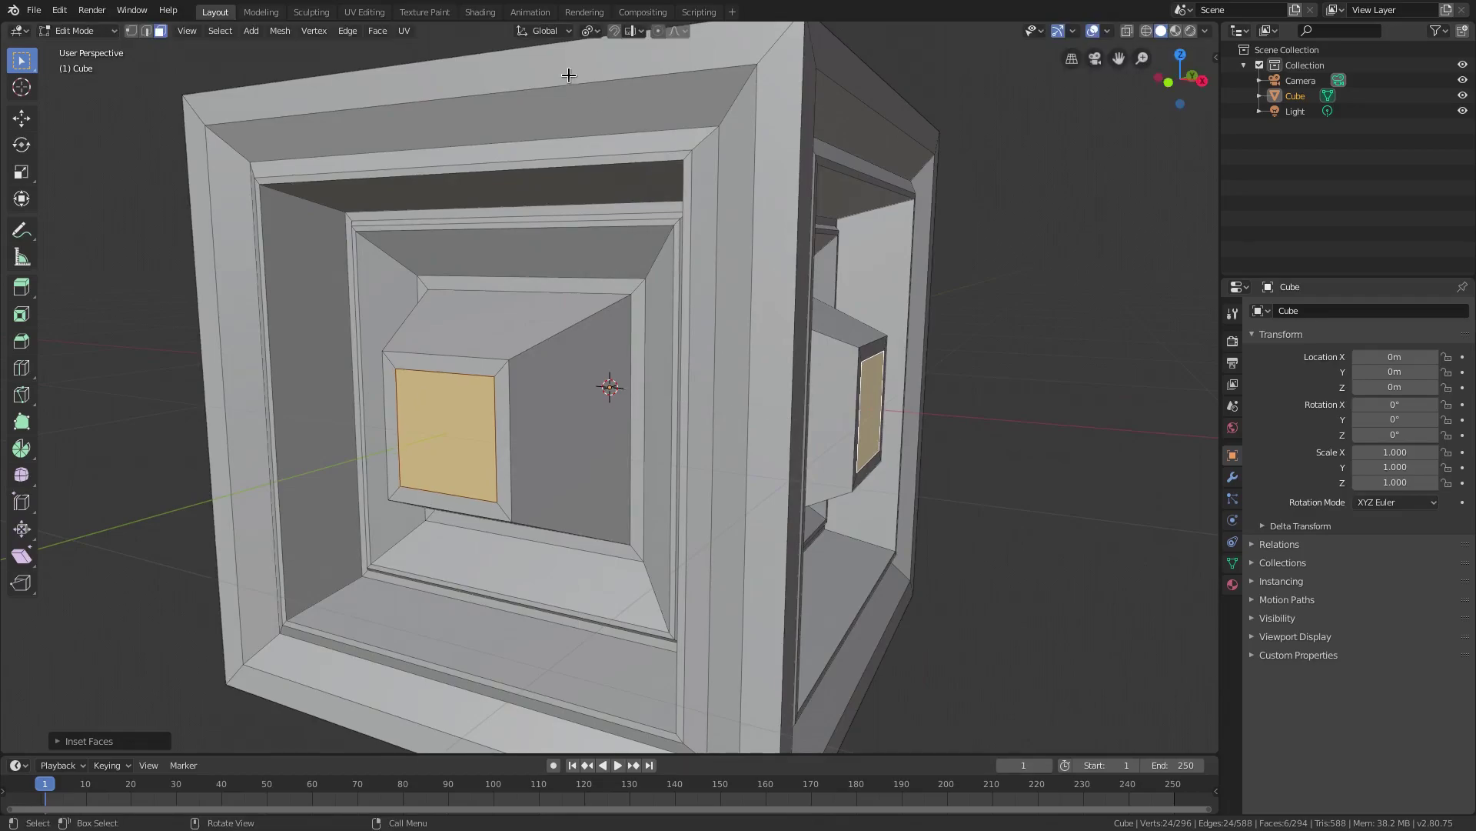
left_click(590, 32)
left_click(577, 111)
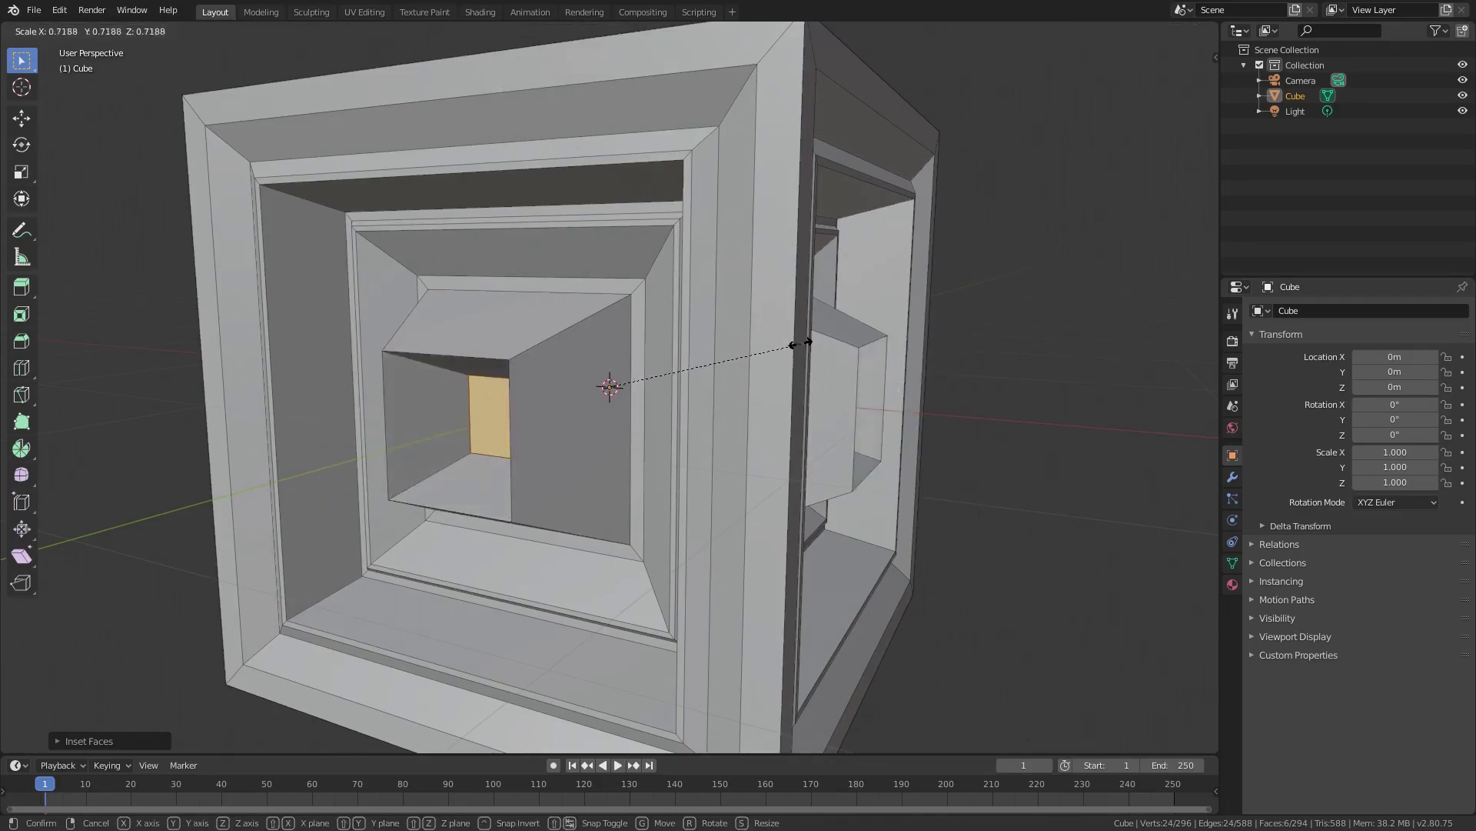
left_click(1005, 347)
Resize the inset faces again, shrinking the innermost faces to about 0.3
key("s")
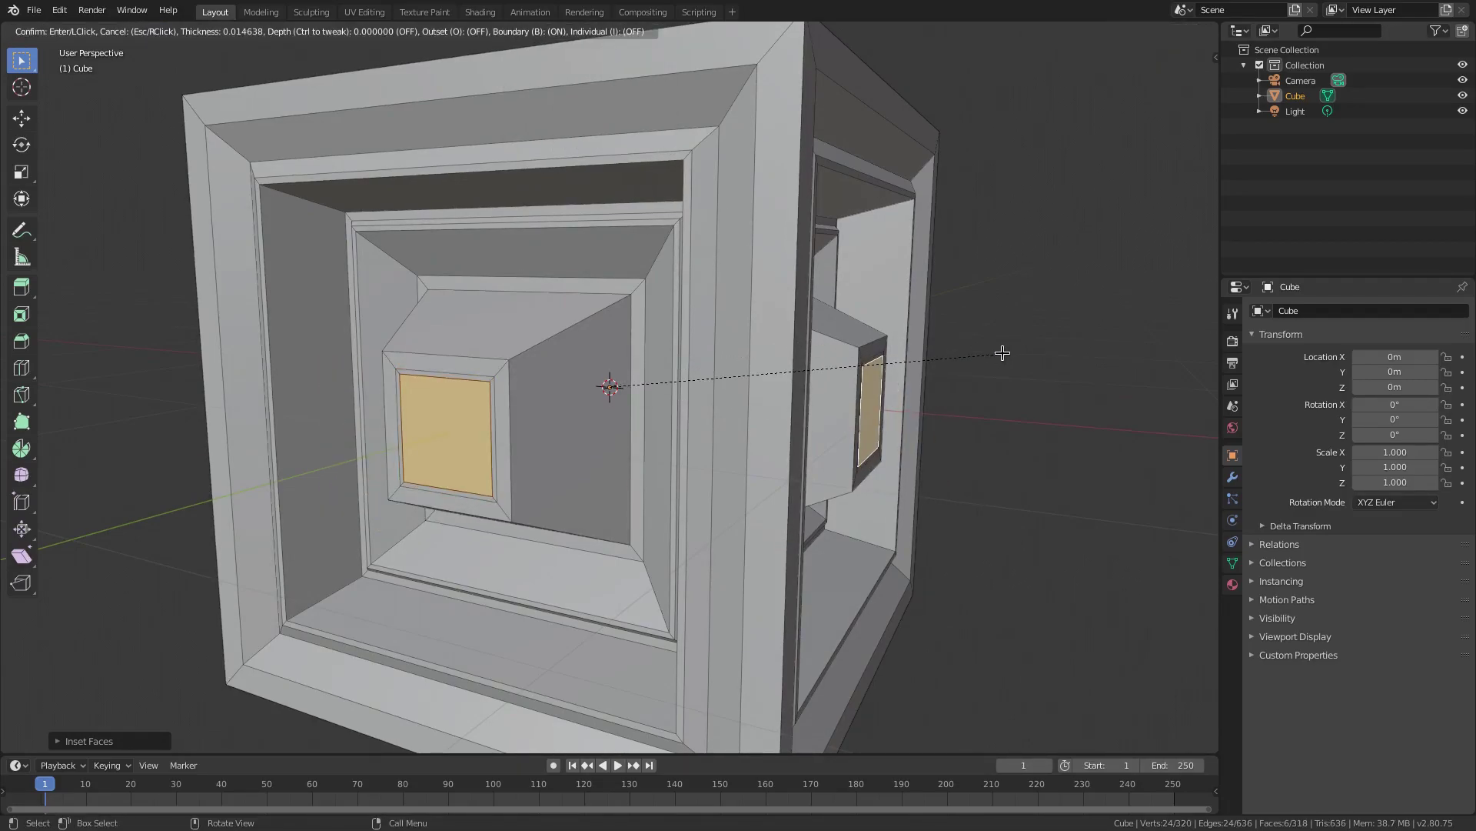
left_click(1004, 352)
key("s")
left_click(931, 346)
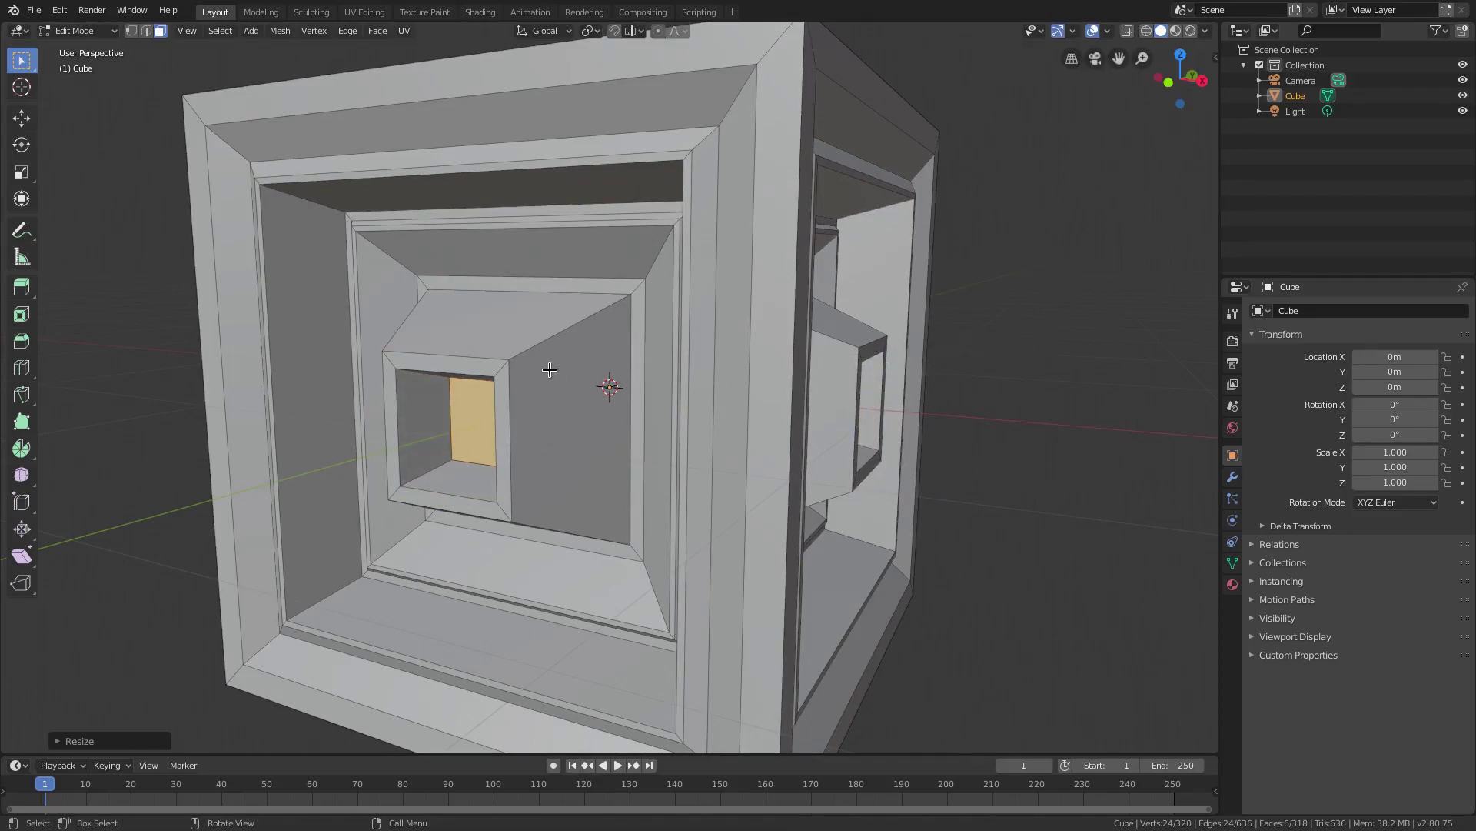
middle_click_drag(604, 373, 943, 429)
key("s")
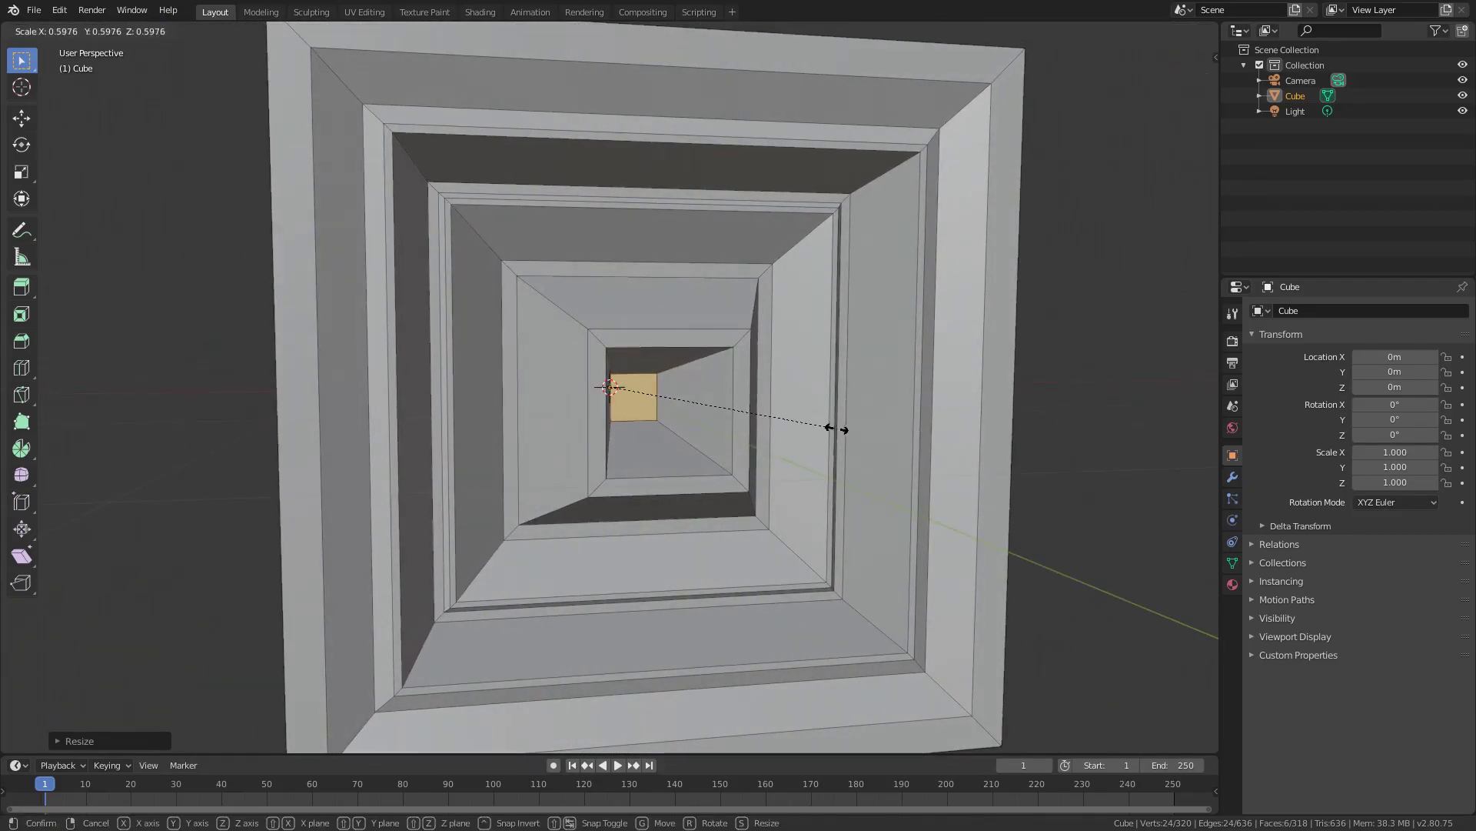
left_click(726, 420)
key("Tab")
scroll(703, 389, "down", 5)
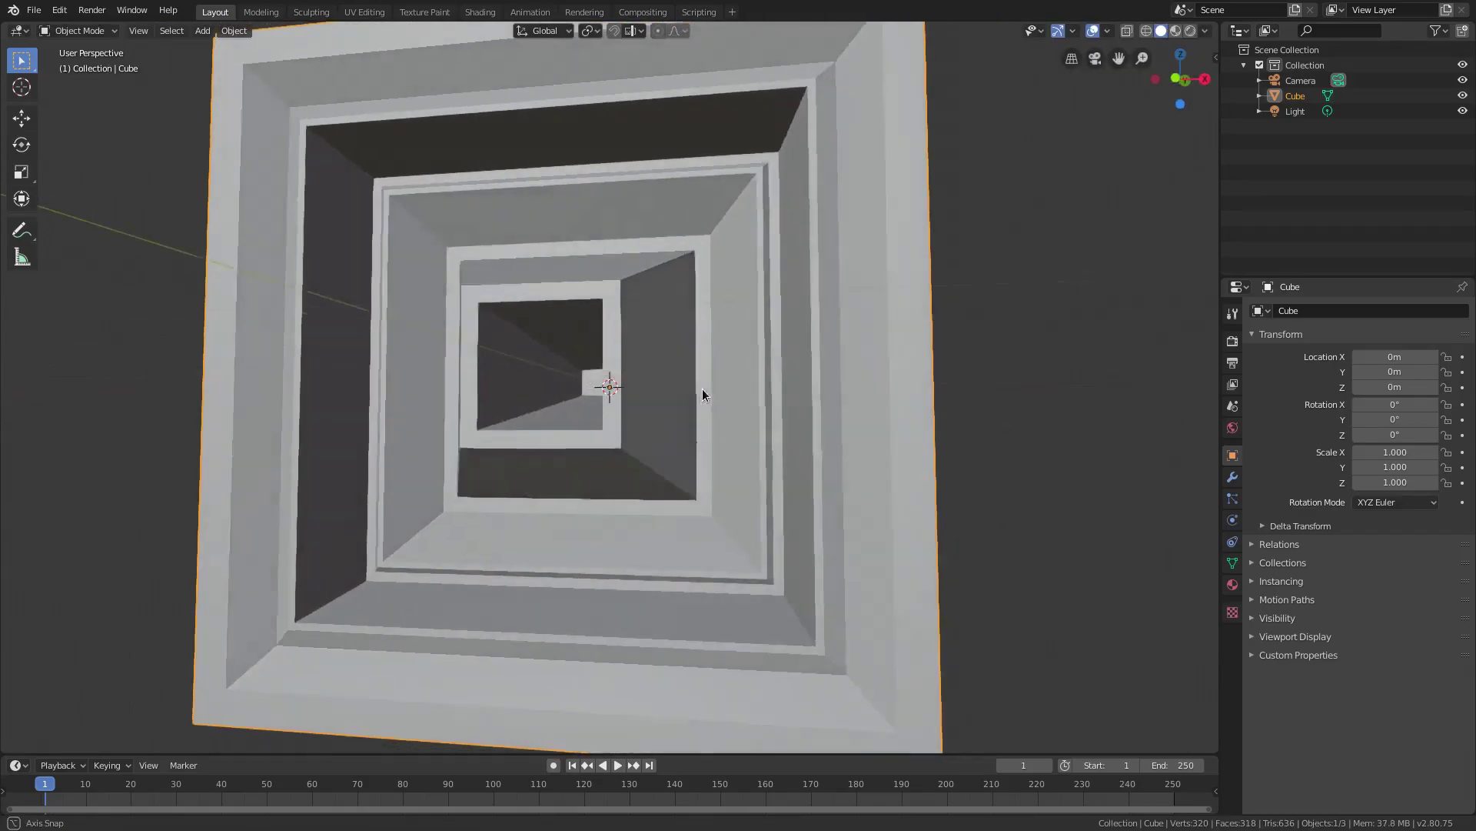
middle_click_drag(703, 389, 872, 539)
scroll(551, 461, "down", 3)
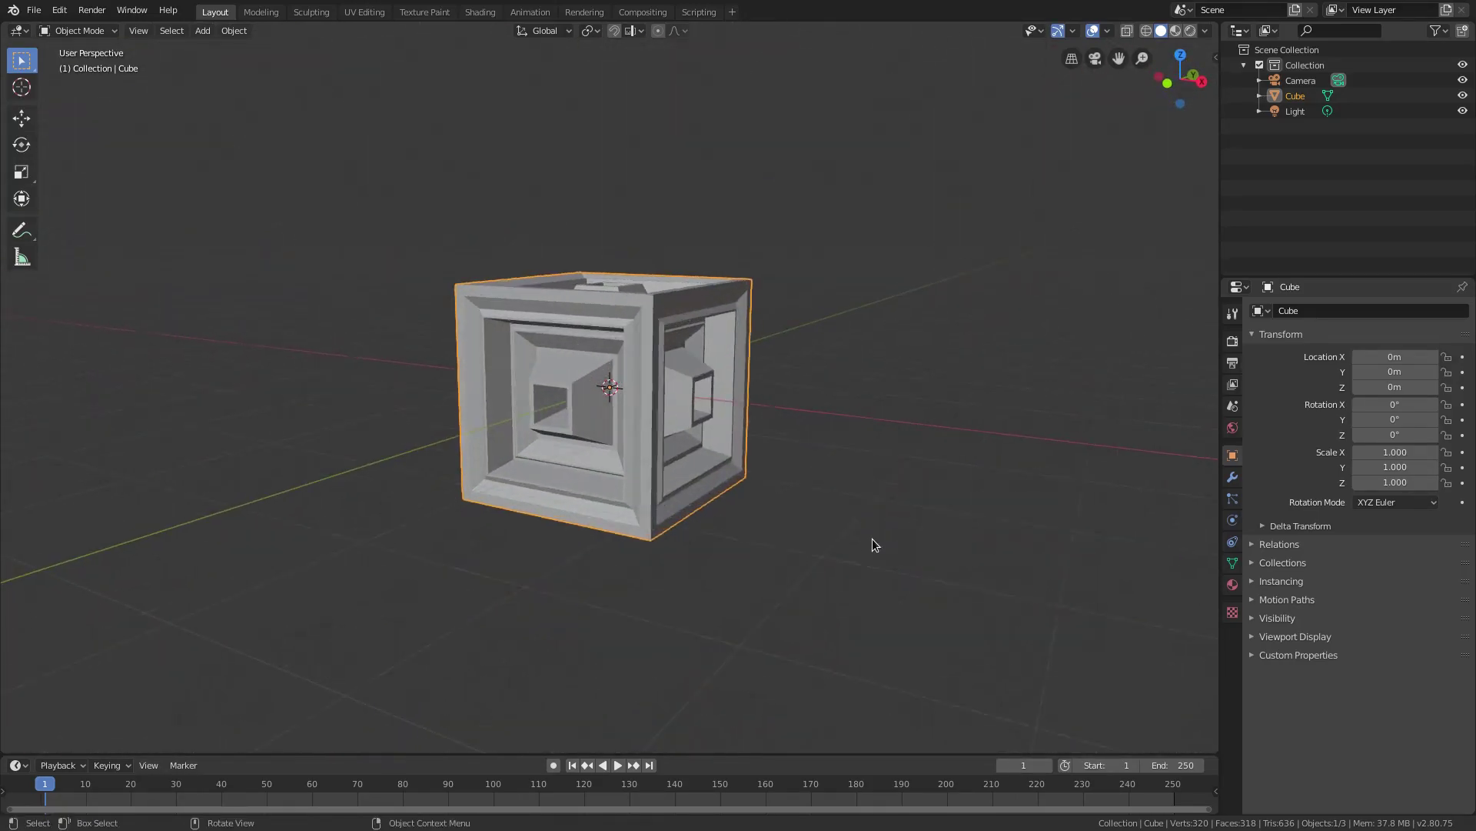
scroll(872, 538, "up", 4)
middle_click_drag(703, 514, 741, 554)
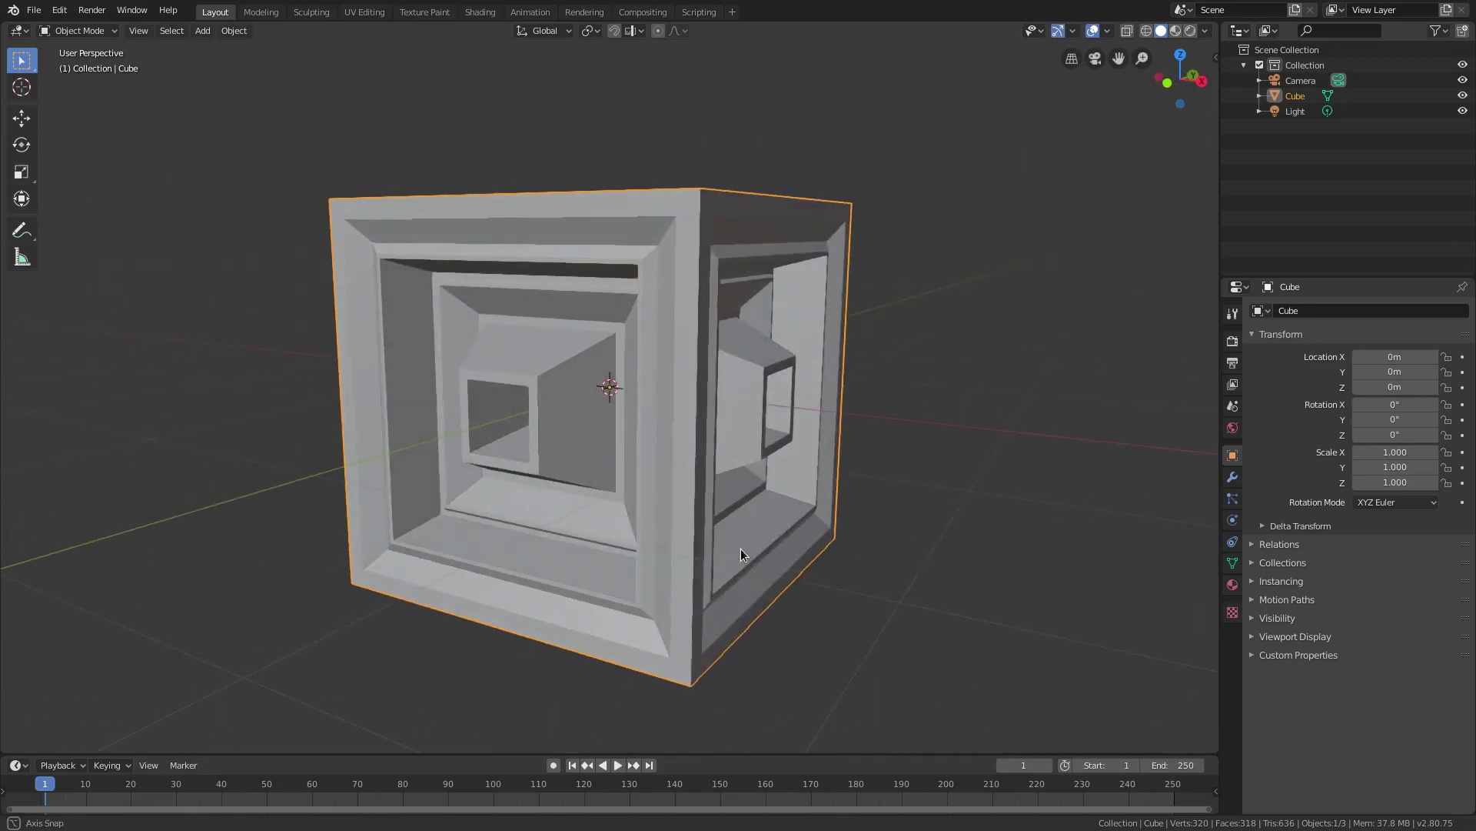
scroll(741, 554, "down", 3)
key("KP_0")
scroll(761, 557, "up", 6)
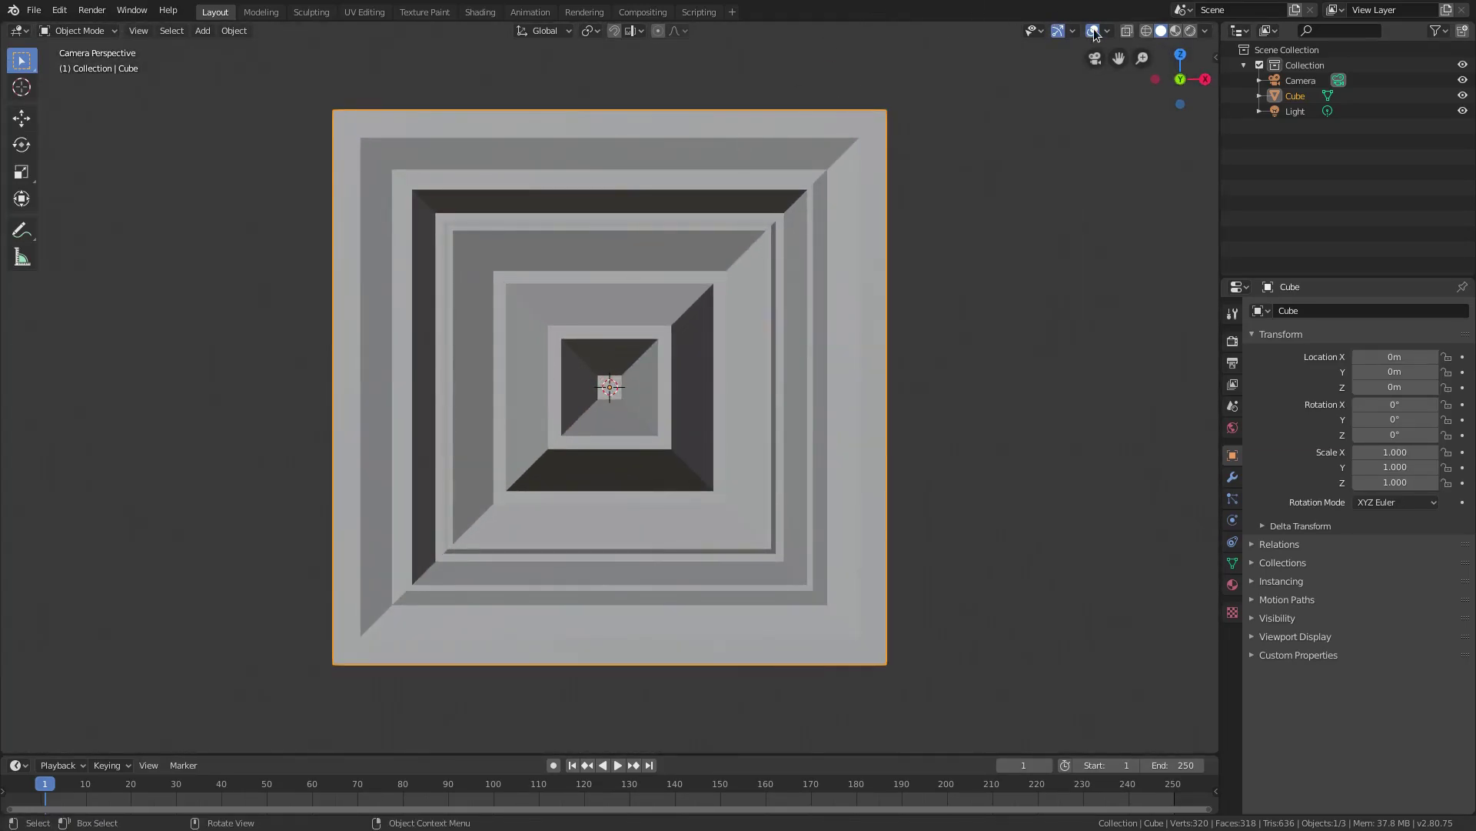
left_click(1093, 31)
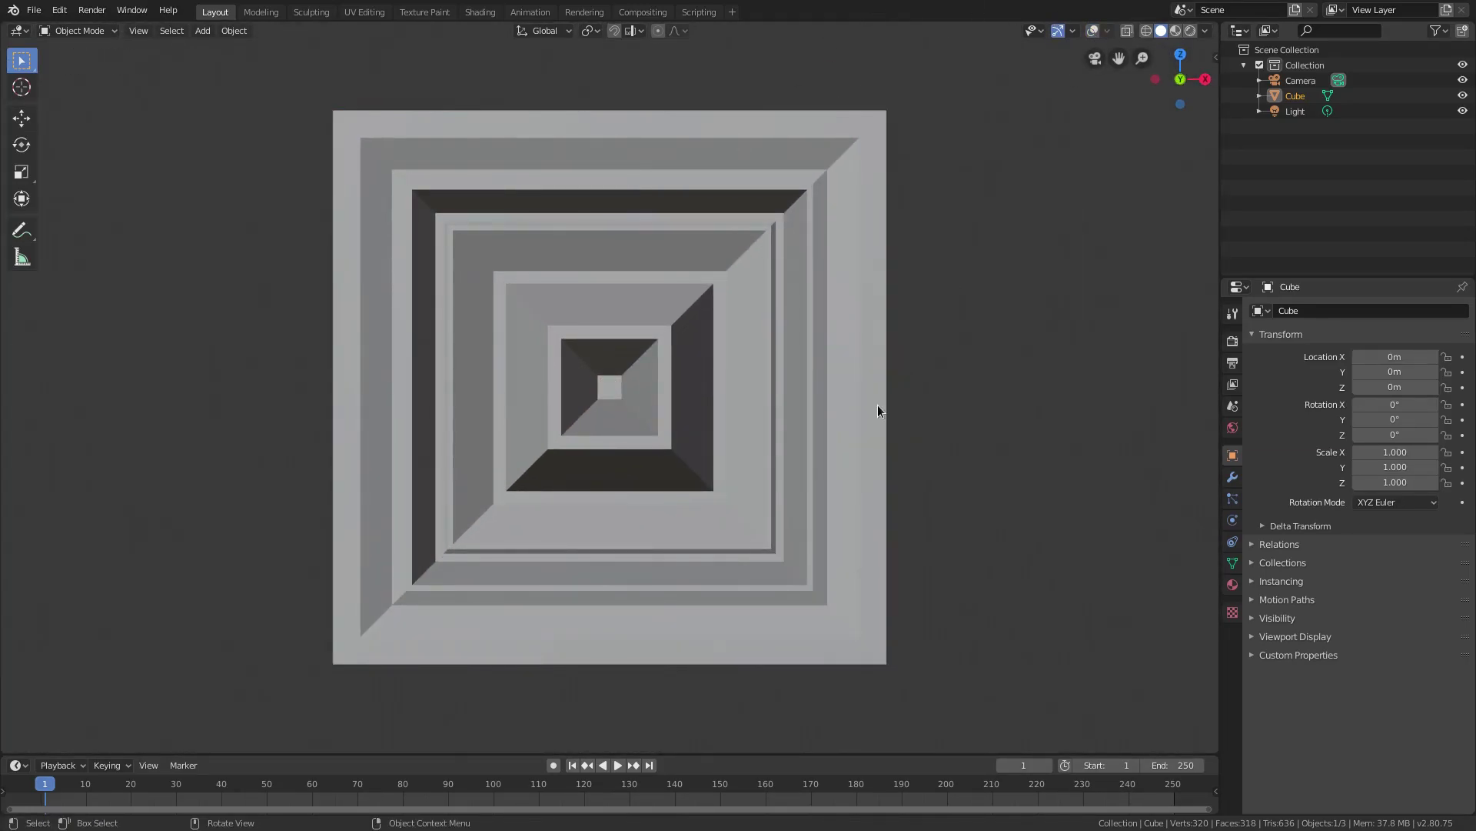
scroll(878, 405, "down", 4)
scroll(878, 405, "up", 6)
scroll(1095, 432, "down", 1)
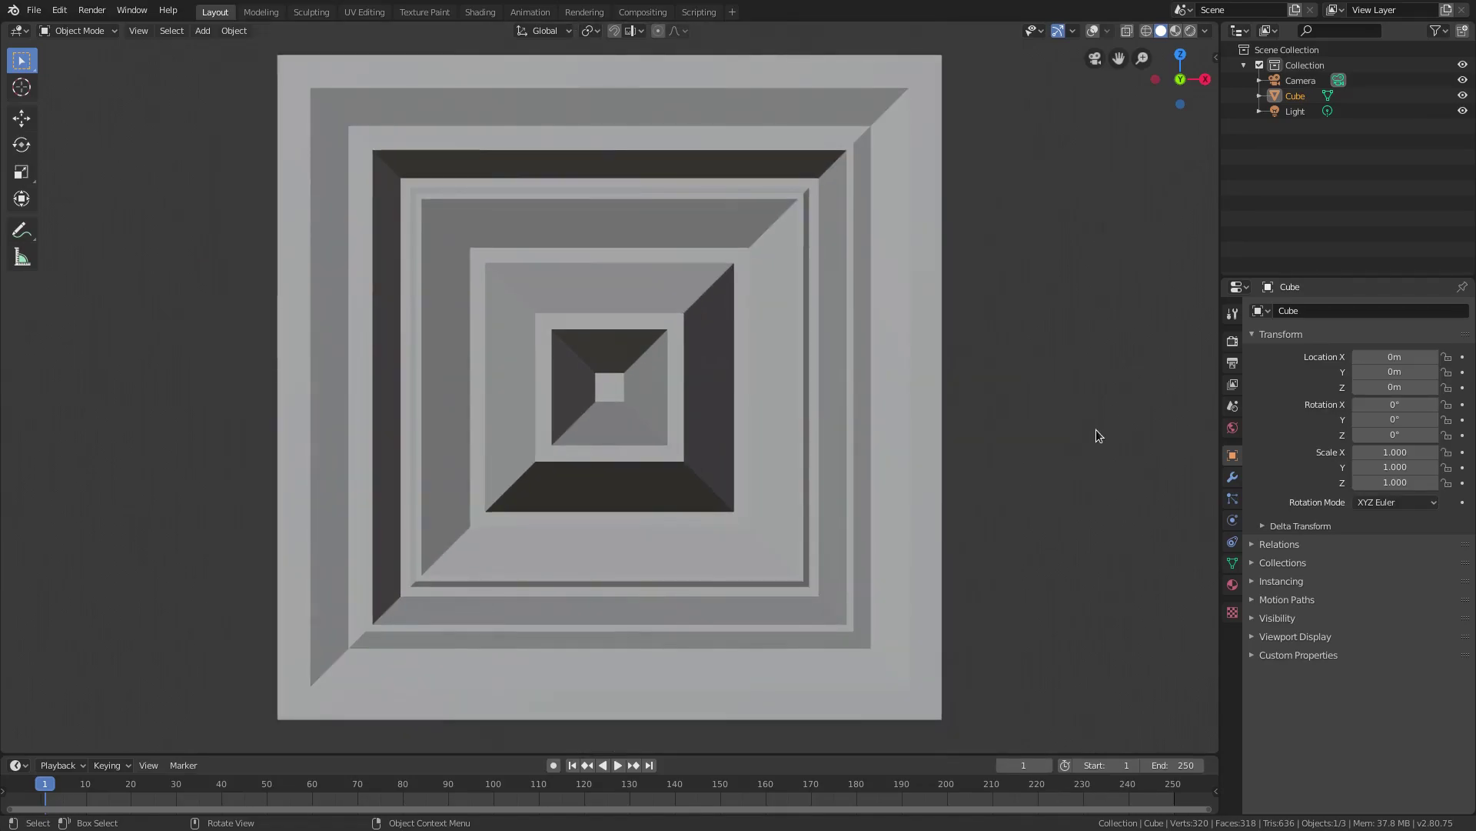
scroll(1090, 432, "down", 5)
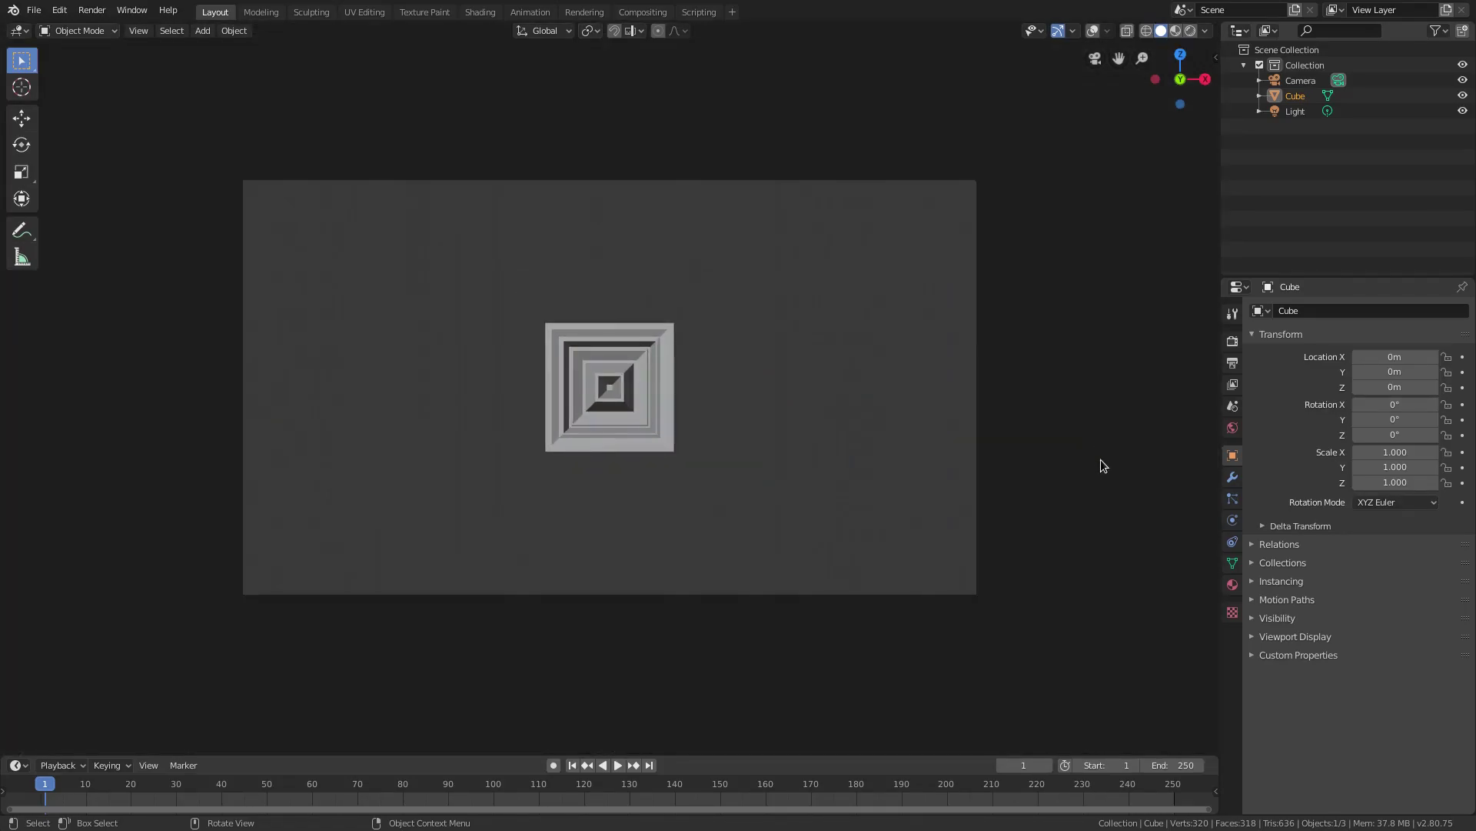
mouse_move(1100, 459)
middle_mouse_down()
mouse_move(782, 369)
mouse_move(790, 266)
middle_mouse_up()
Select the light and reposition it near the cube
left_click(1093, 31)
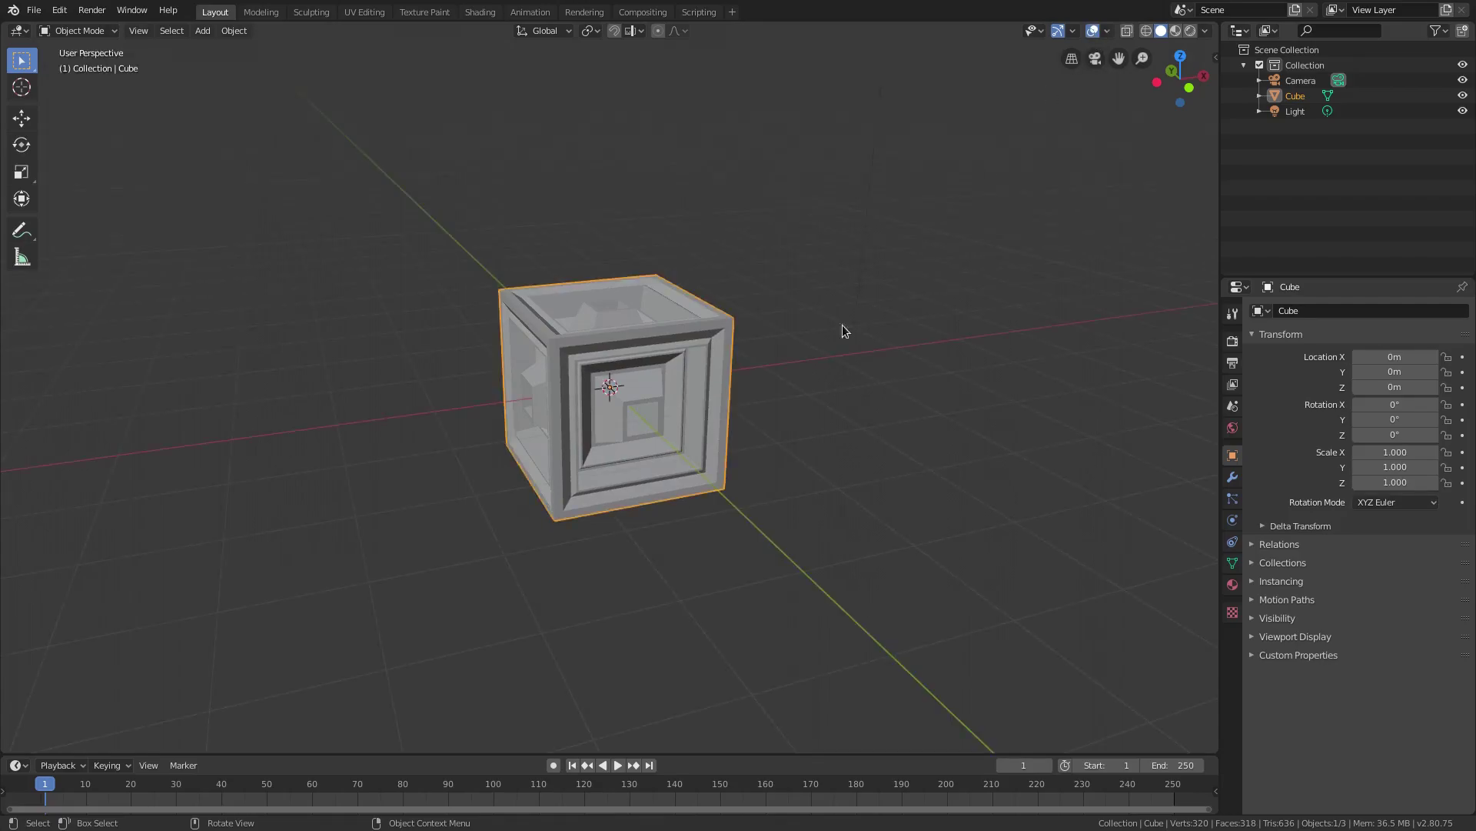
mouse_move(842, 324)
middle_mouse_down()
mouse_move(810, 298)
mouse_move(827, 329)
mouse_move(639, 247)
mouse_move(722, 105)
middle_mouse_up()
left_click(734, 92)
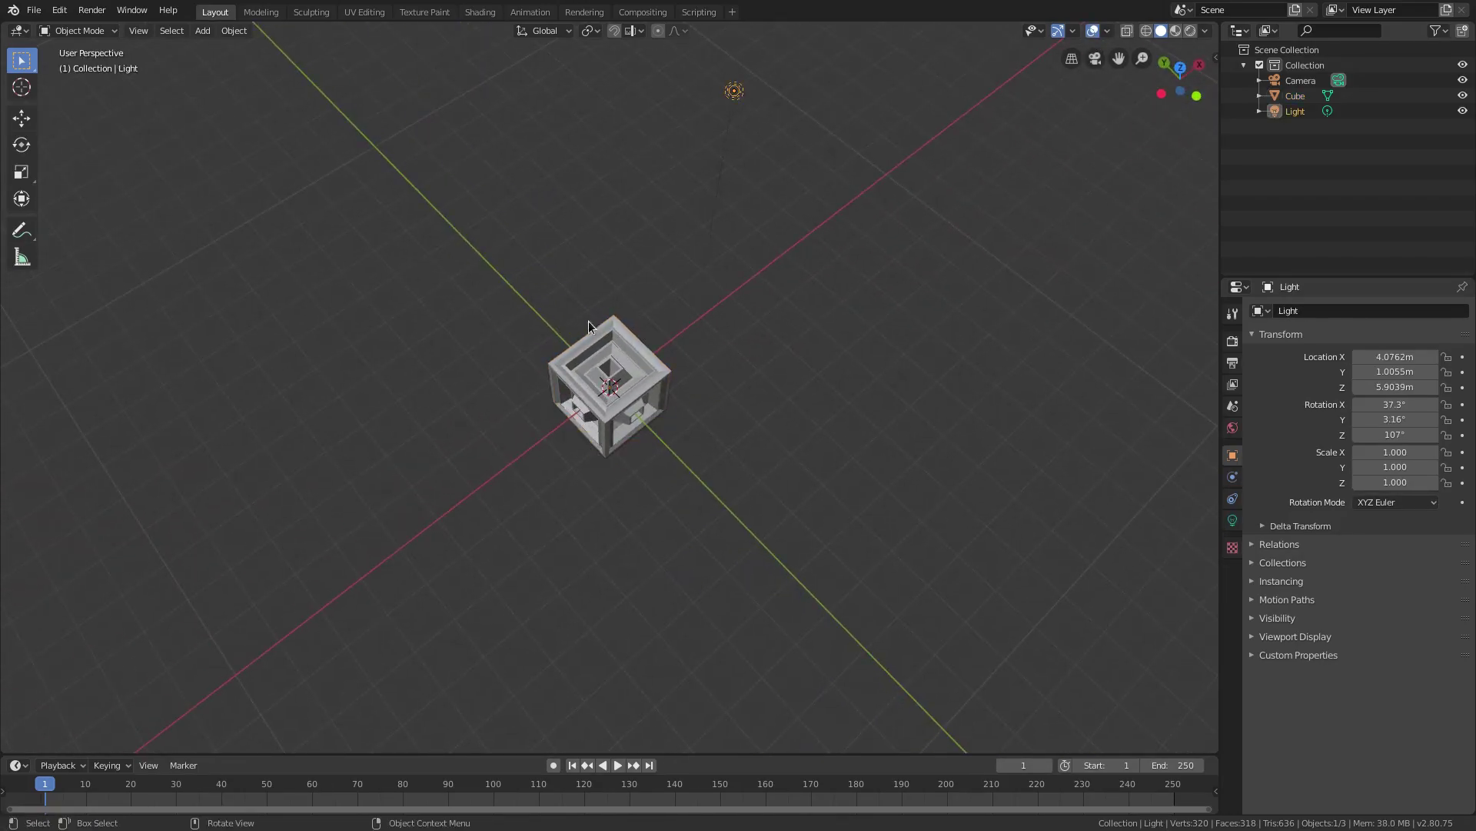
middle_click_drag(589, 321, 652, 280)
key("g")
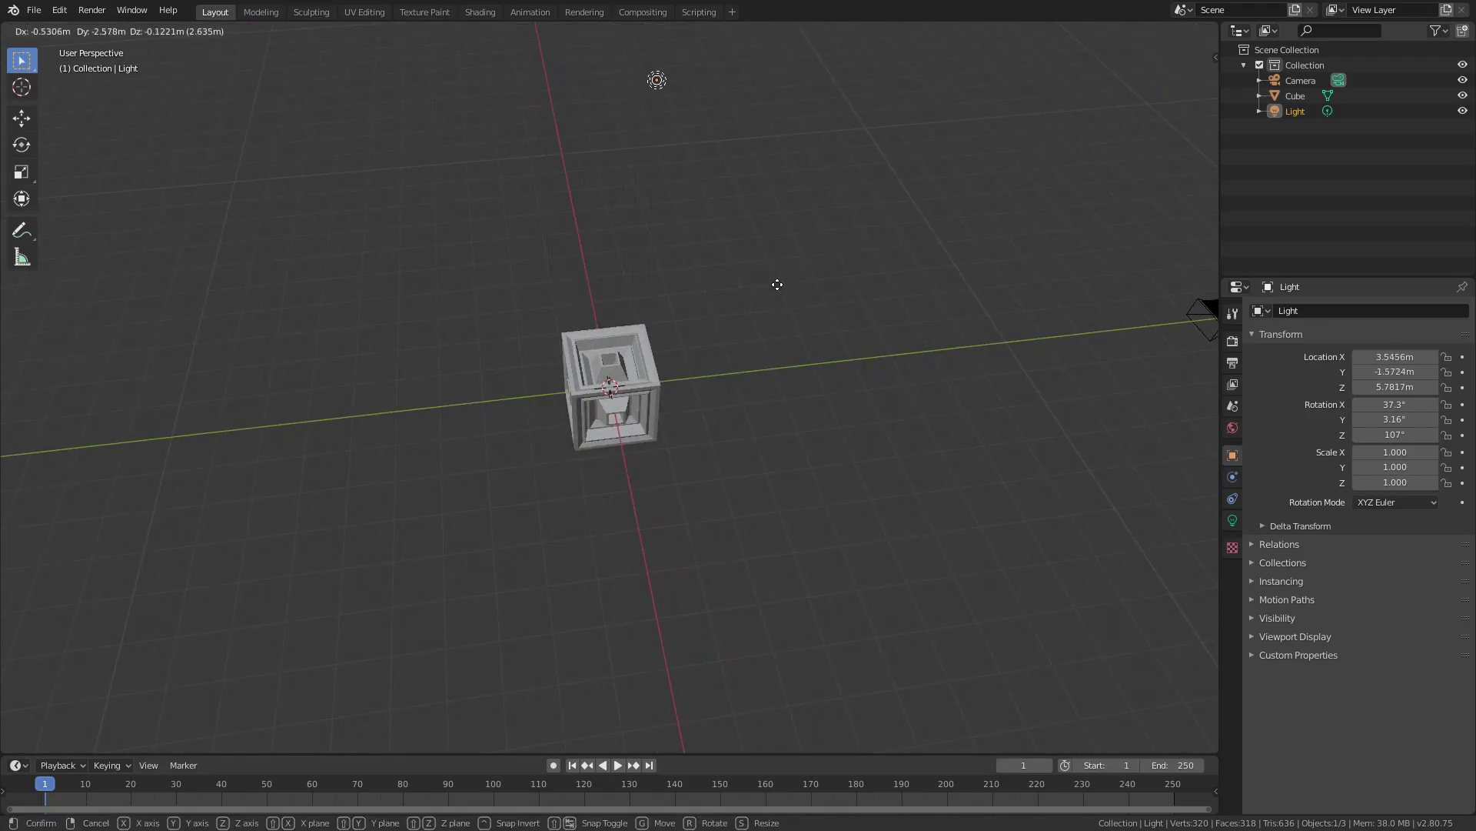
left_click(785, 284)
middle_click_drag(795, 288, 556, 336)
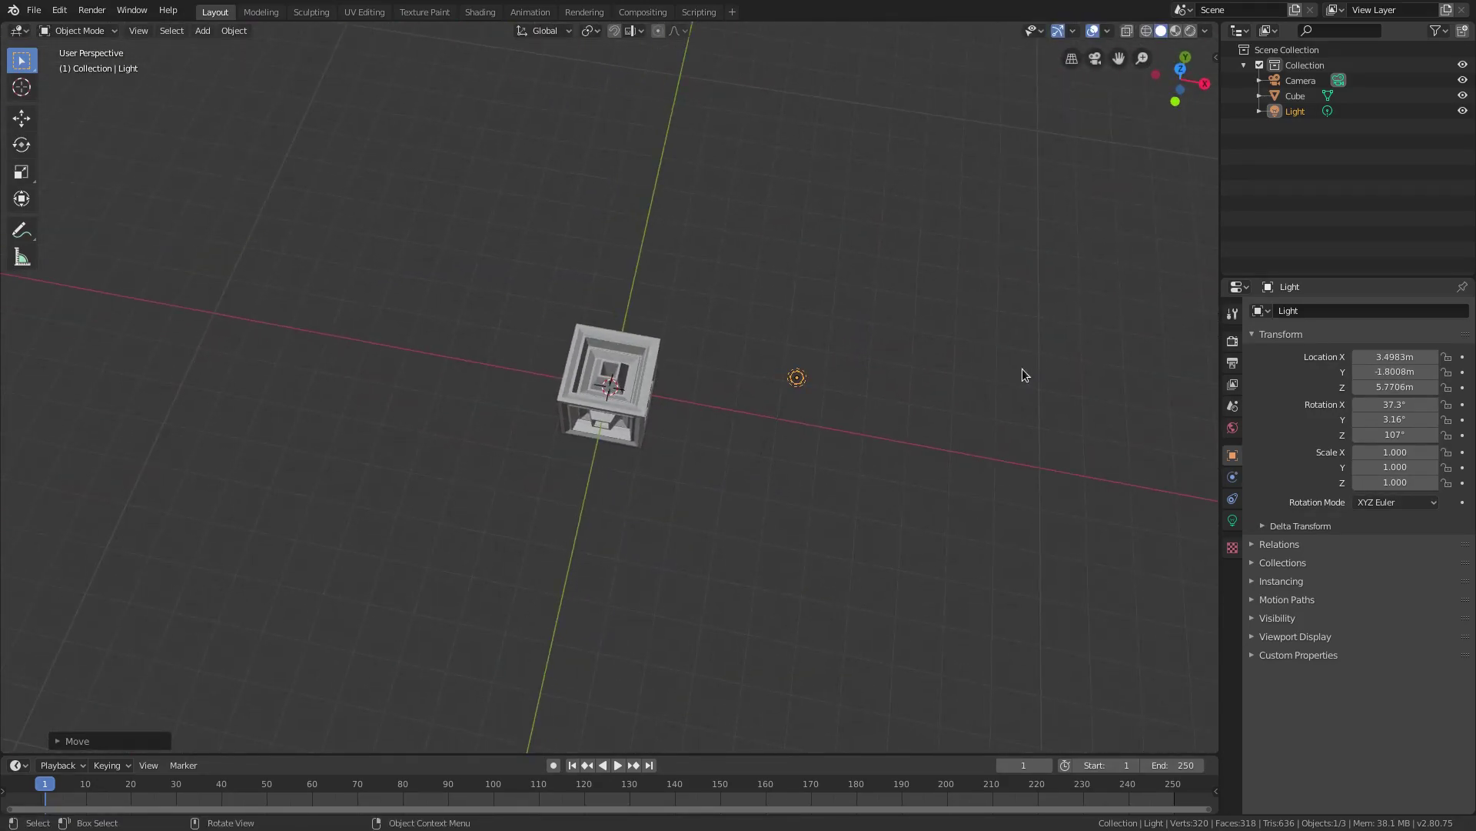
key("g")
left_click(669, 451)
middle_click_drag(669, 451, 1243, 533)
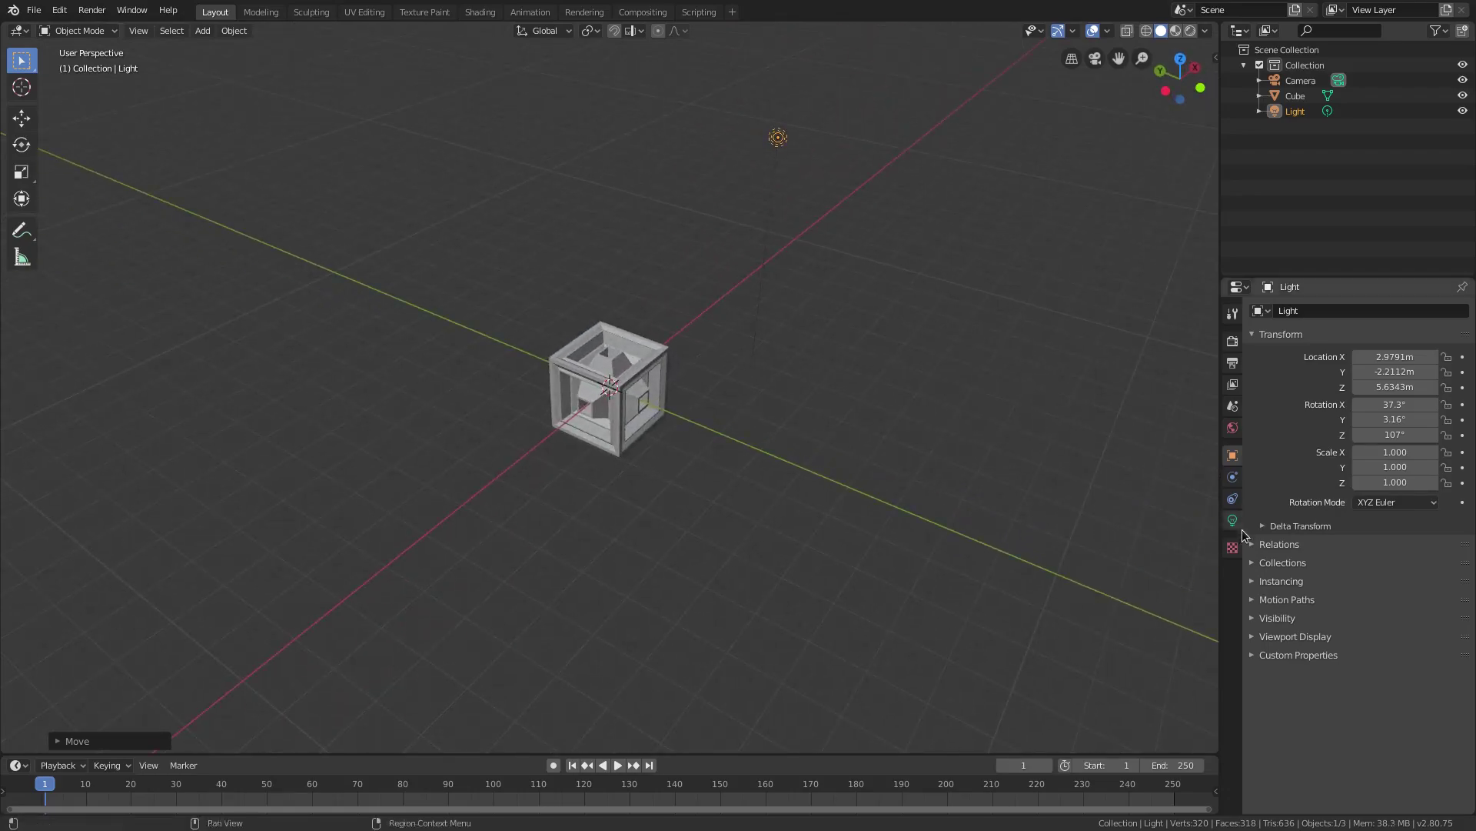
Change the light to a square Area light
left_click(1234, 520)
left_click(1440, 380)
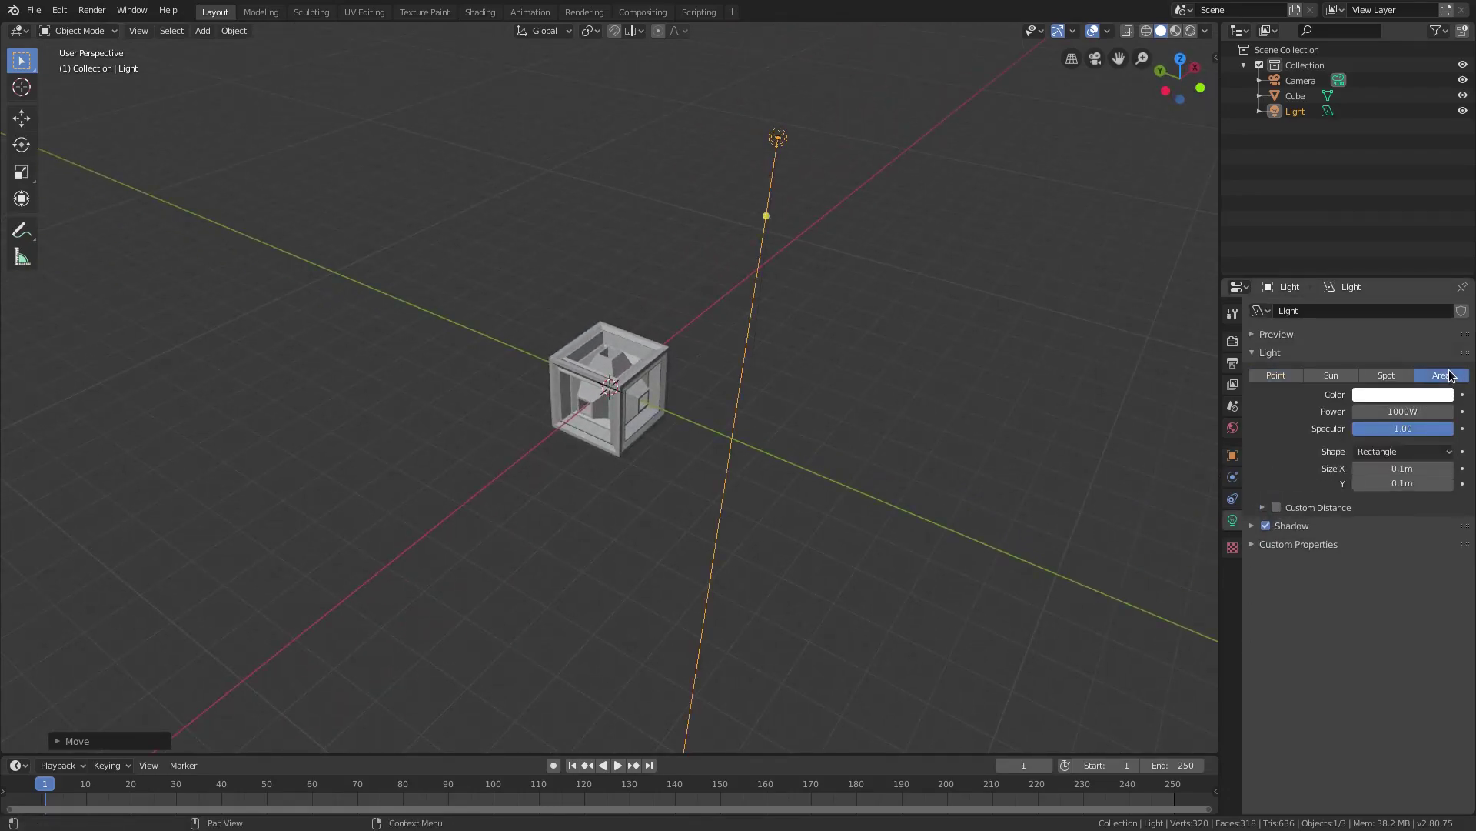
left_click(1395, 454)
left_click(1394, 477)
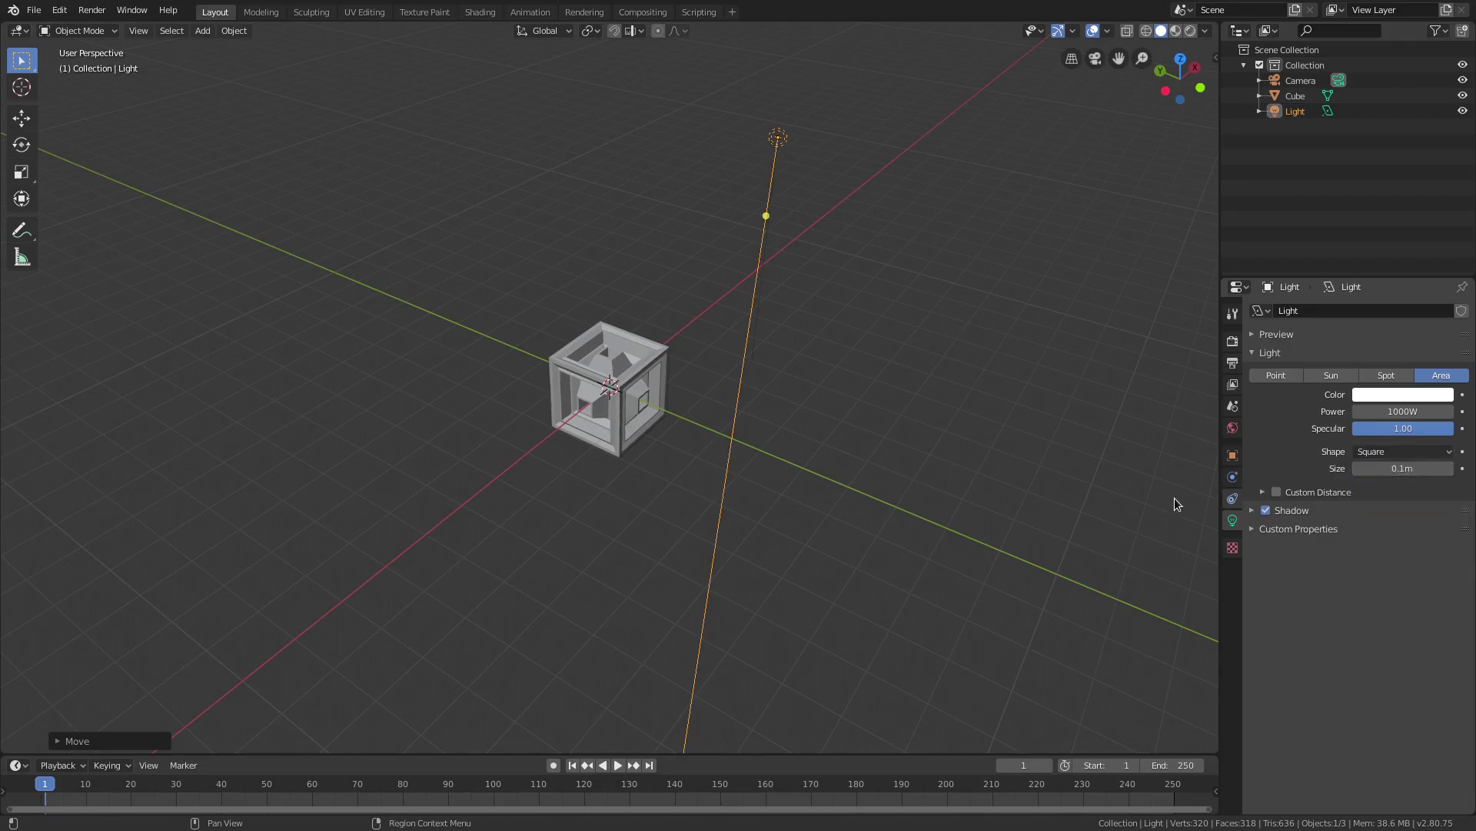
Rotate the light about the global Z axis to angle it toward the cube
middle_click_drag(1177, 502, 969, 361)
middle_click_drag(1040, 258, 1041, 356)
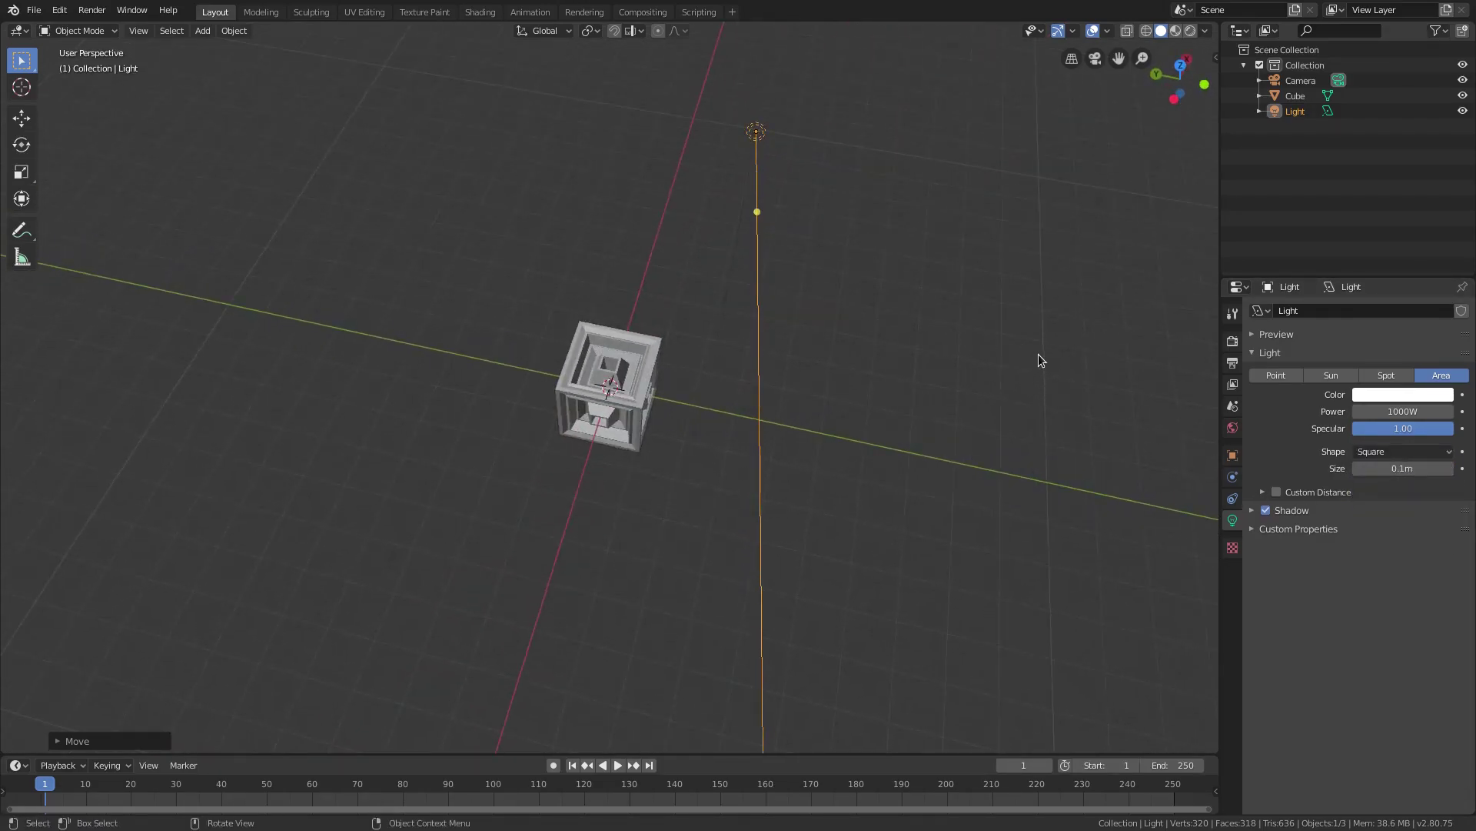
key("r")
key("z")
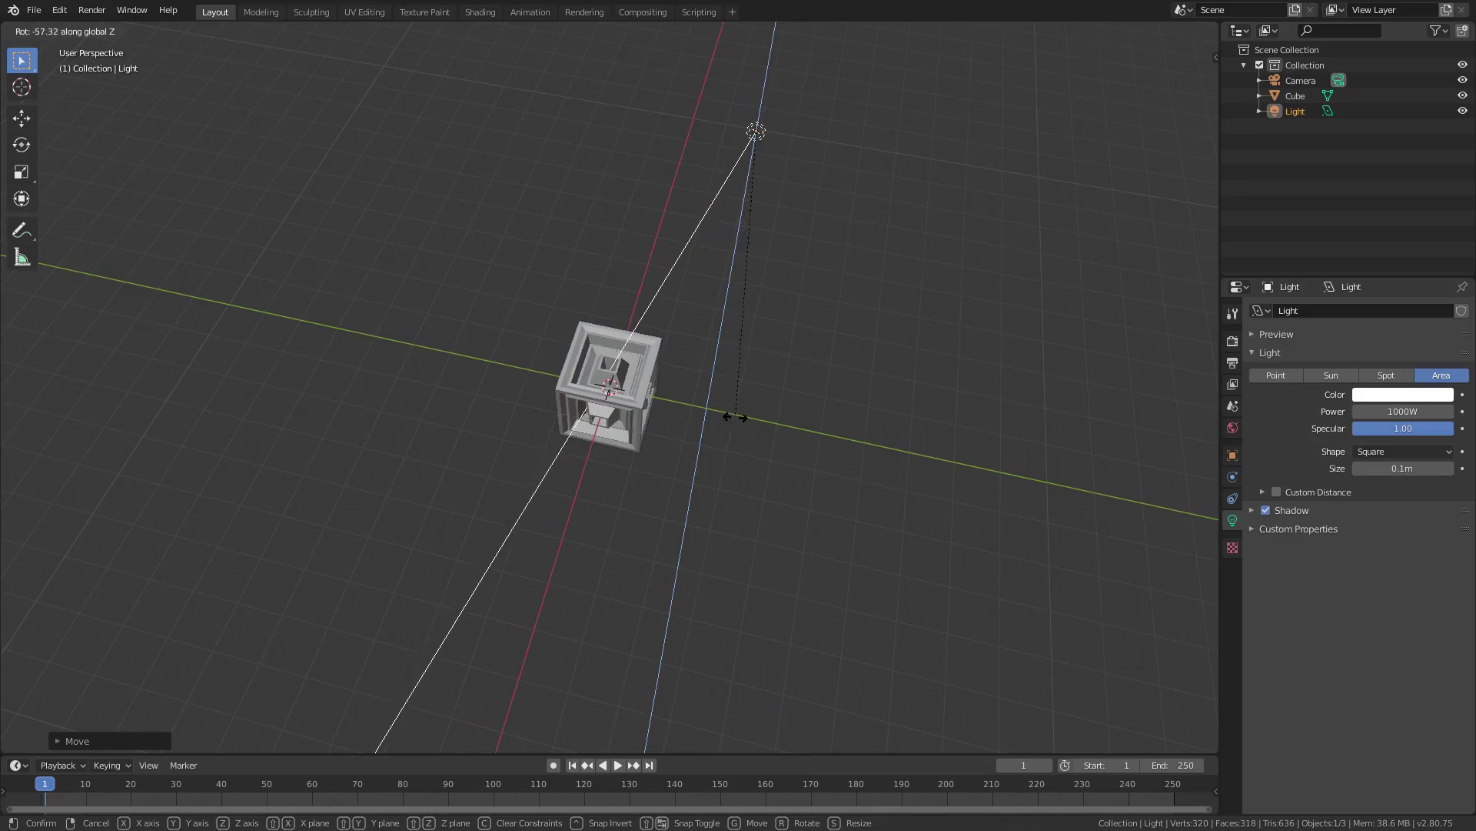
left_click(735, 419)
Switch the viewport to Rendered shading to preview the lit cube
left_click(1192, 30)
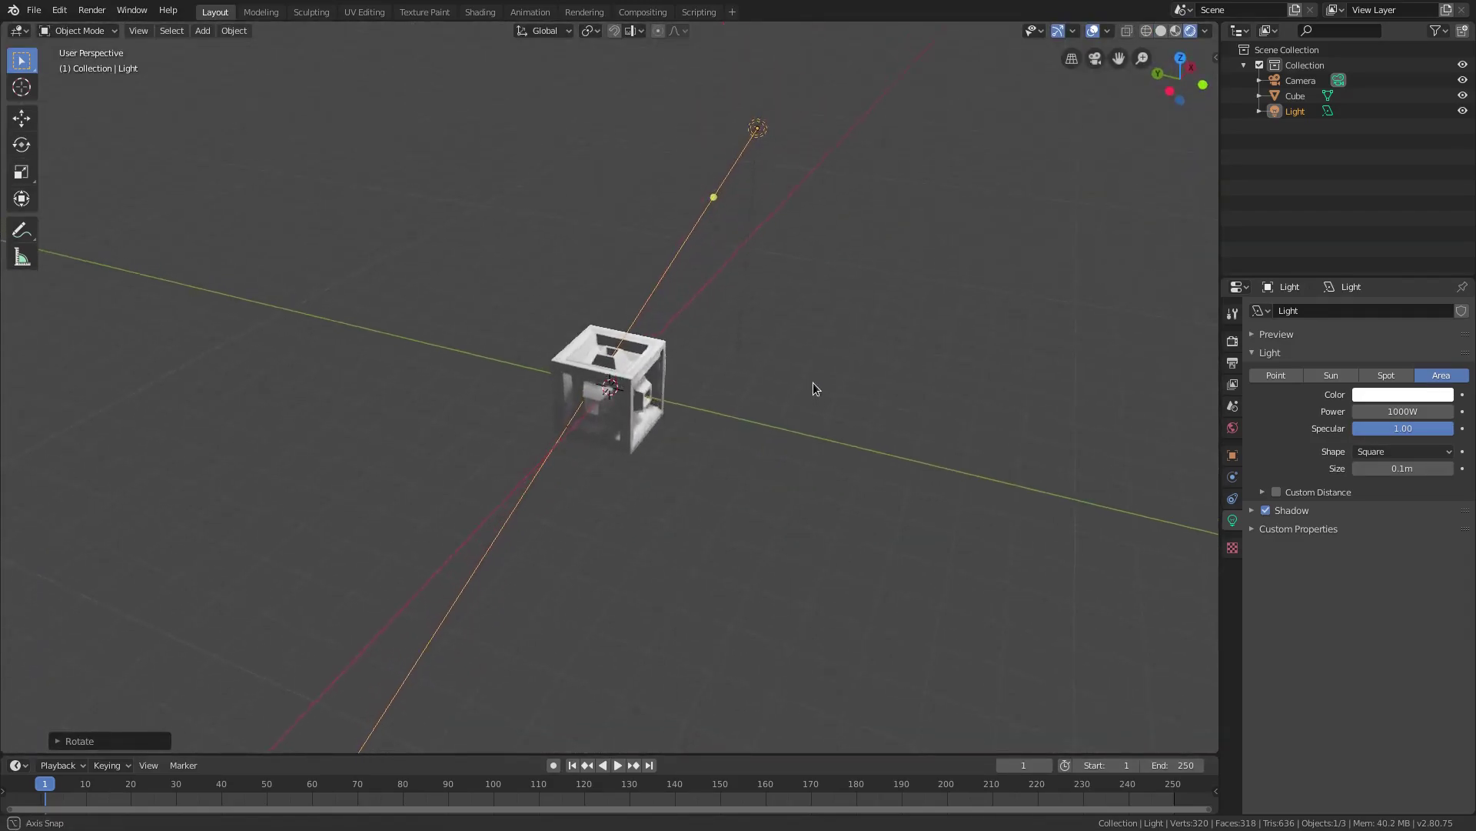
mouse_move(815, 389)
middle_mouse_down()
mouse_move(1121, 141)
mouse_move(829, 292)
middle_mouse_up()
scroll(829, 293, "up", 3)
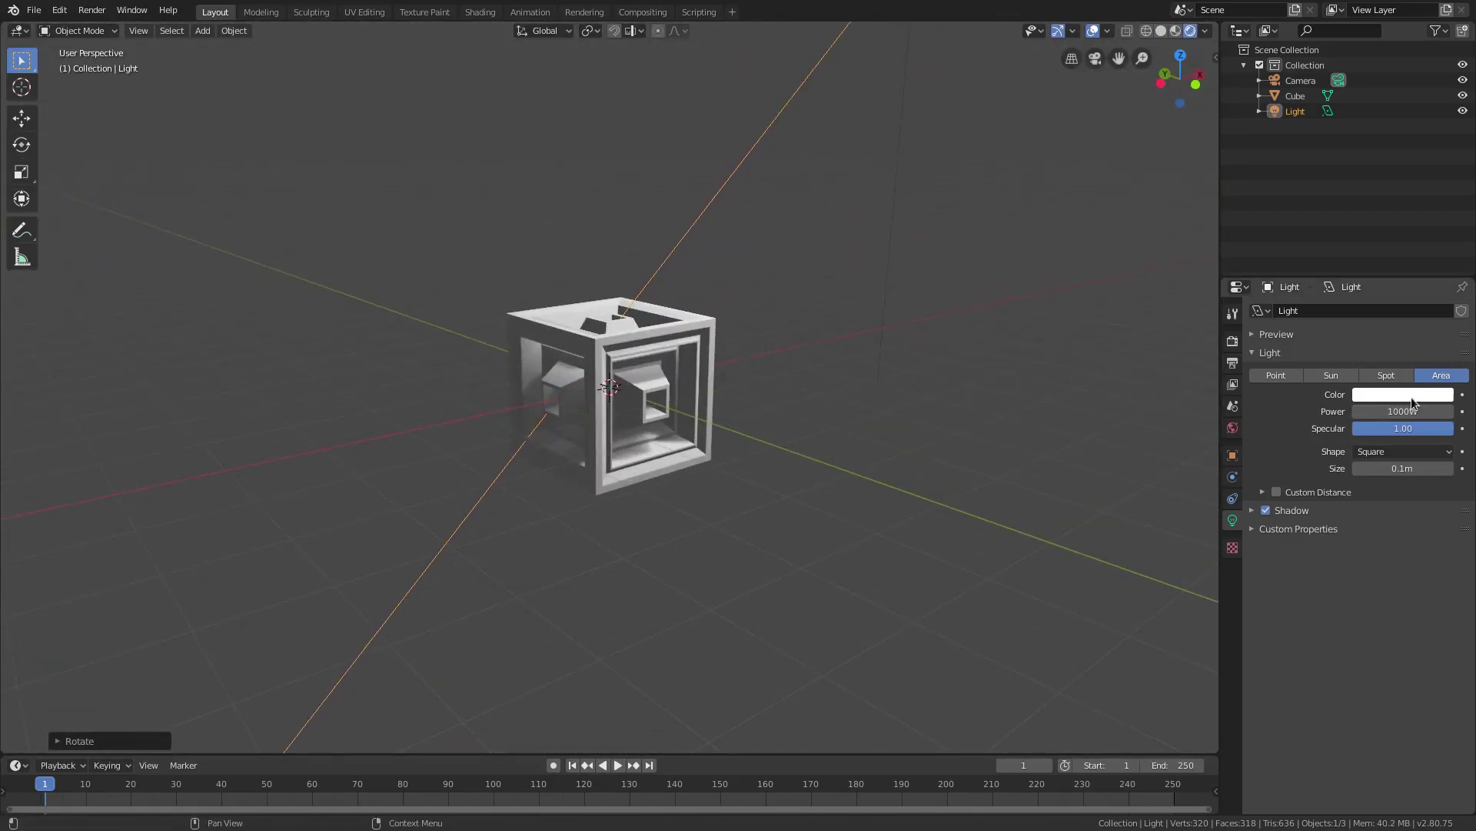
Set the area light's size to 10 m
left_click_drag(1393, 466, 1374, 465)
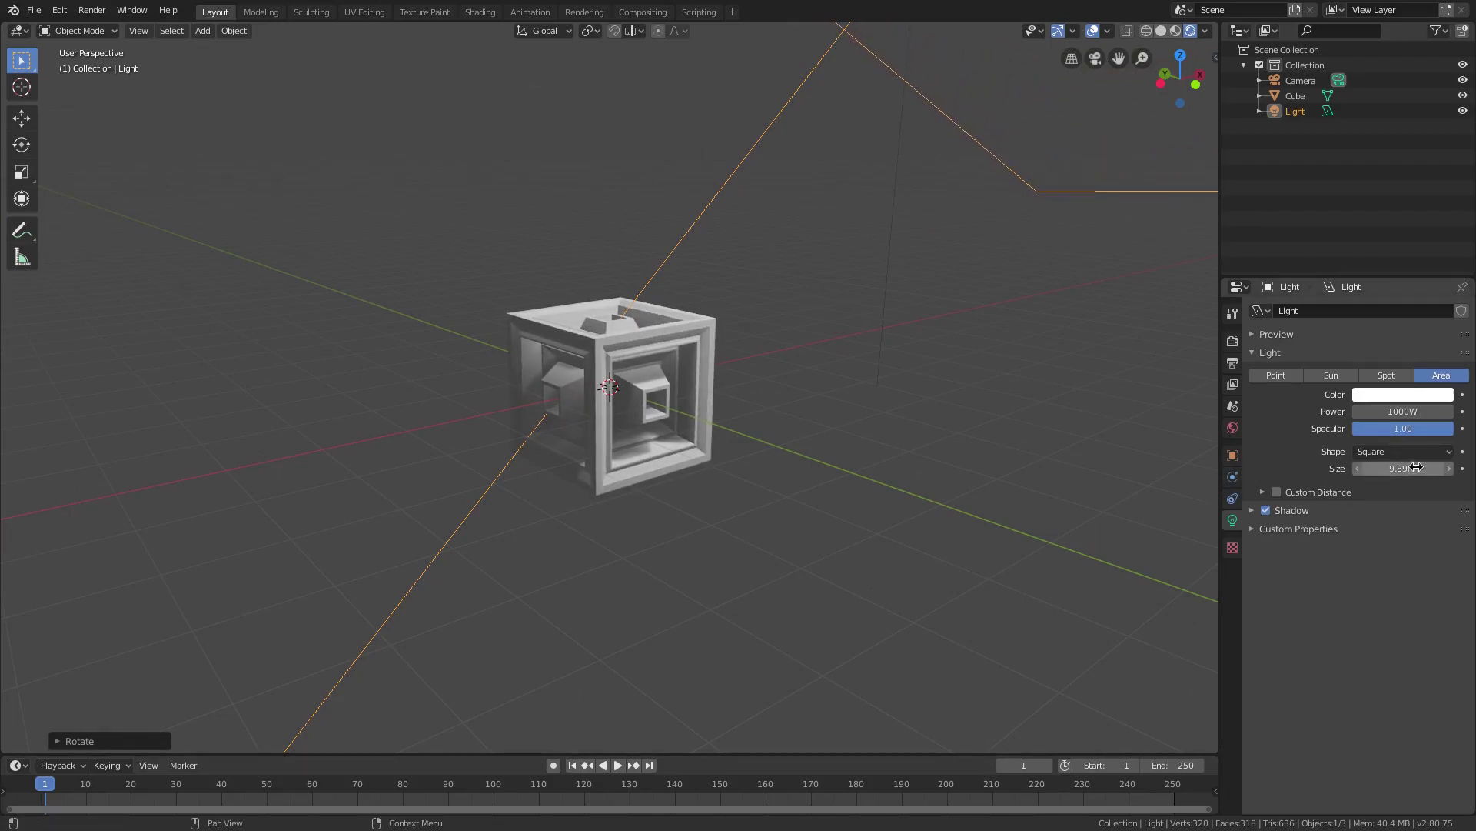
left_click(1404, 467)
type("10")
key("Return")
scroll(514, 534, "down", 3)
middle_click_drag(515, 534, 865, 279)
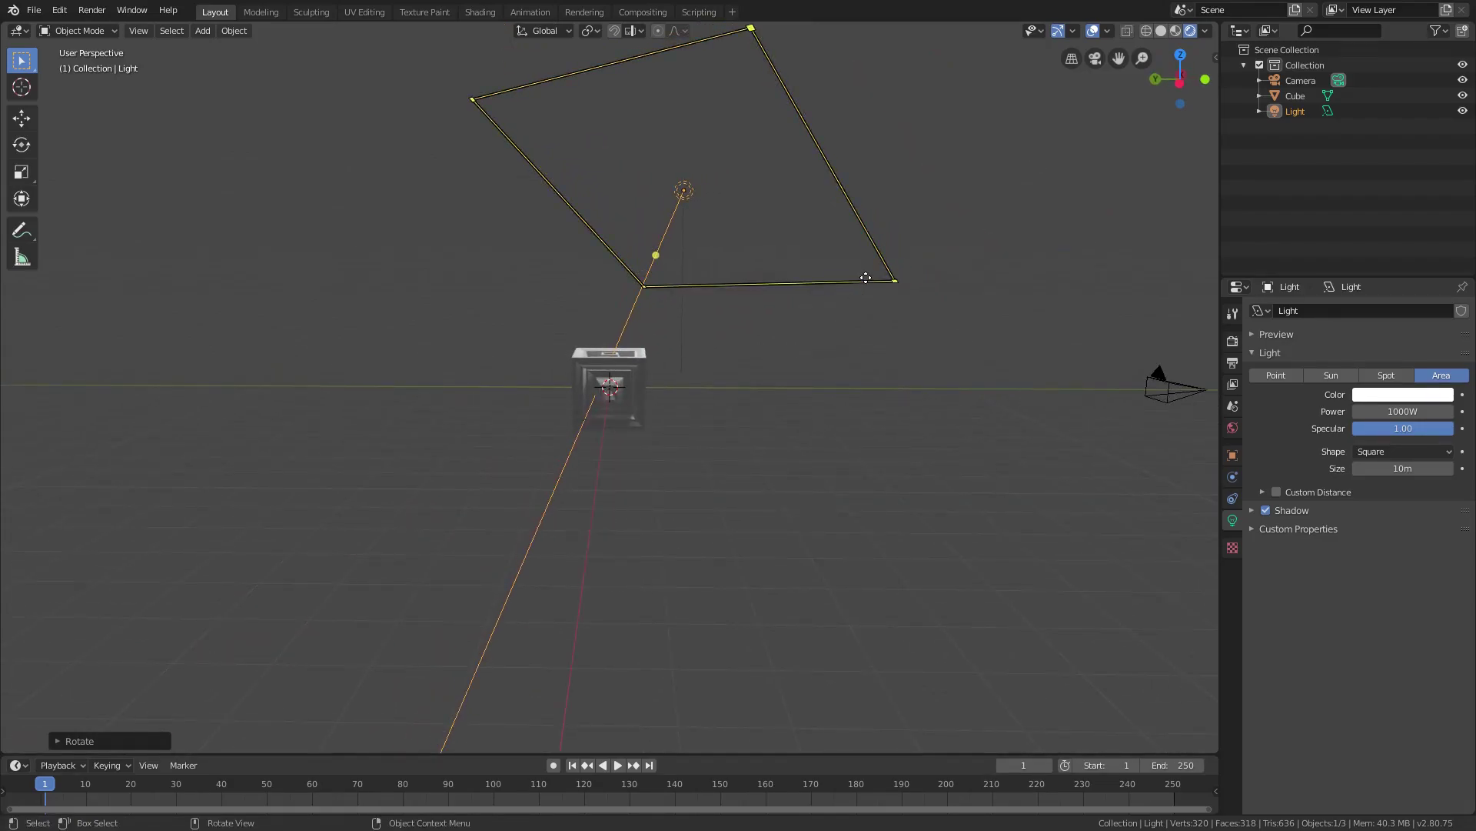
Duplicate the area light as Light.001, place it below the cube and rotate it
key("shift+d")
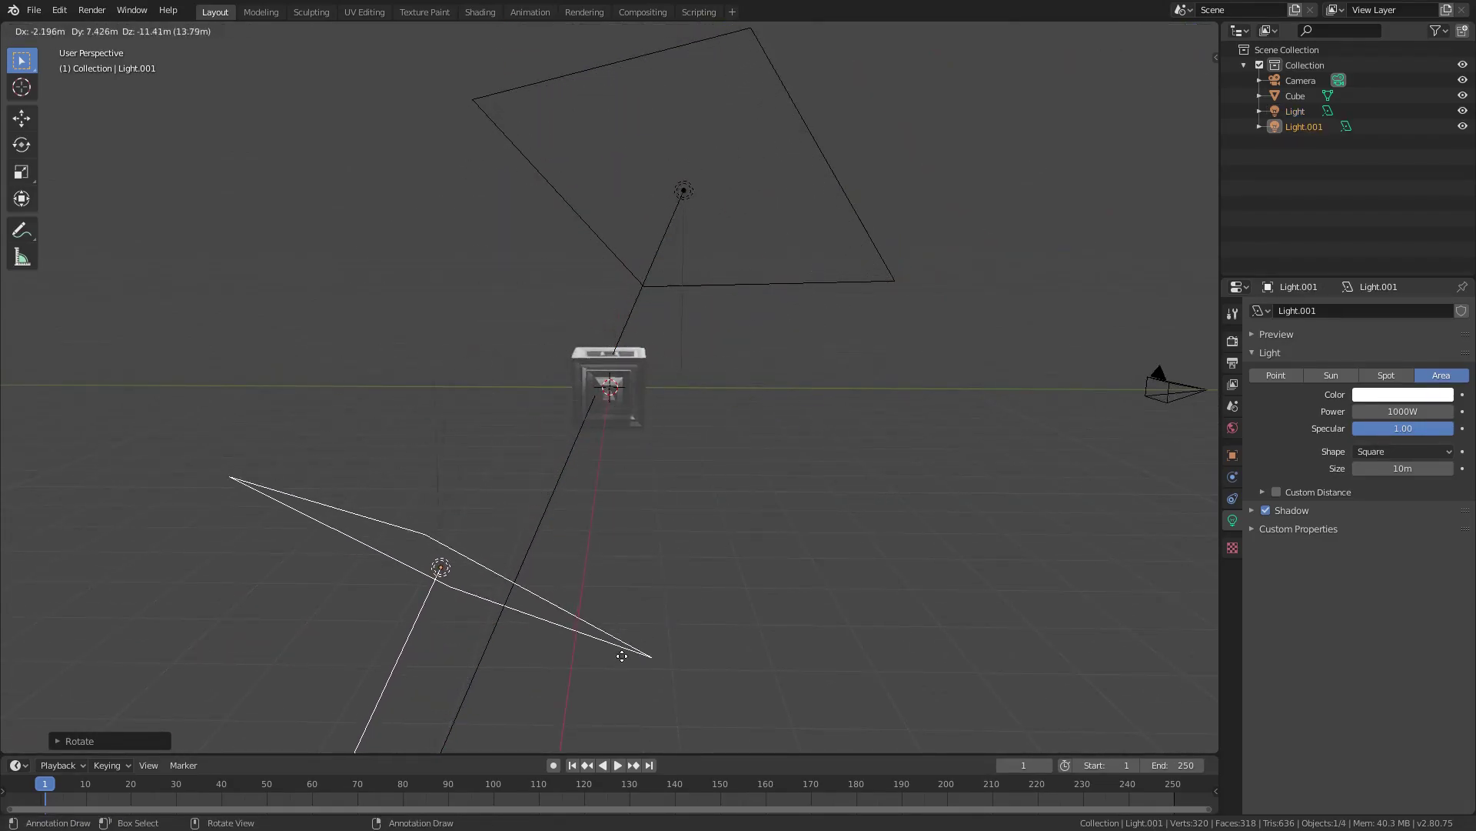
left_click(620, 668)
key("r")
key("r")
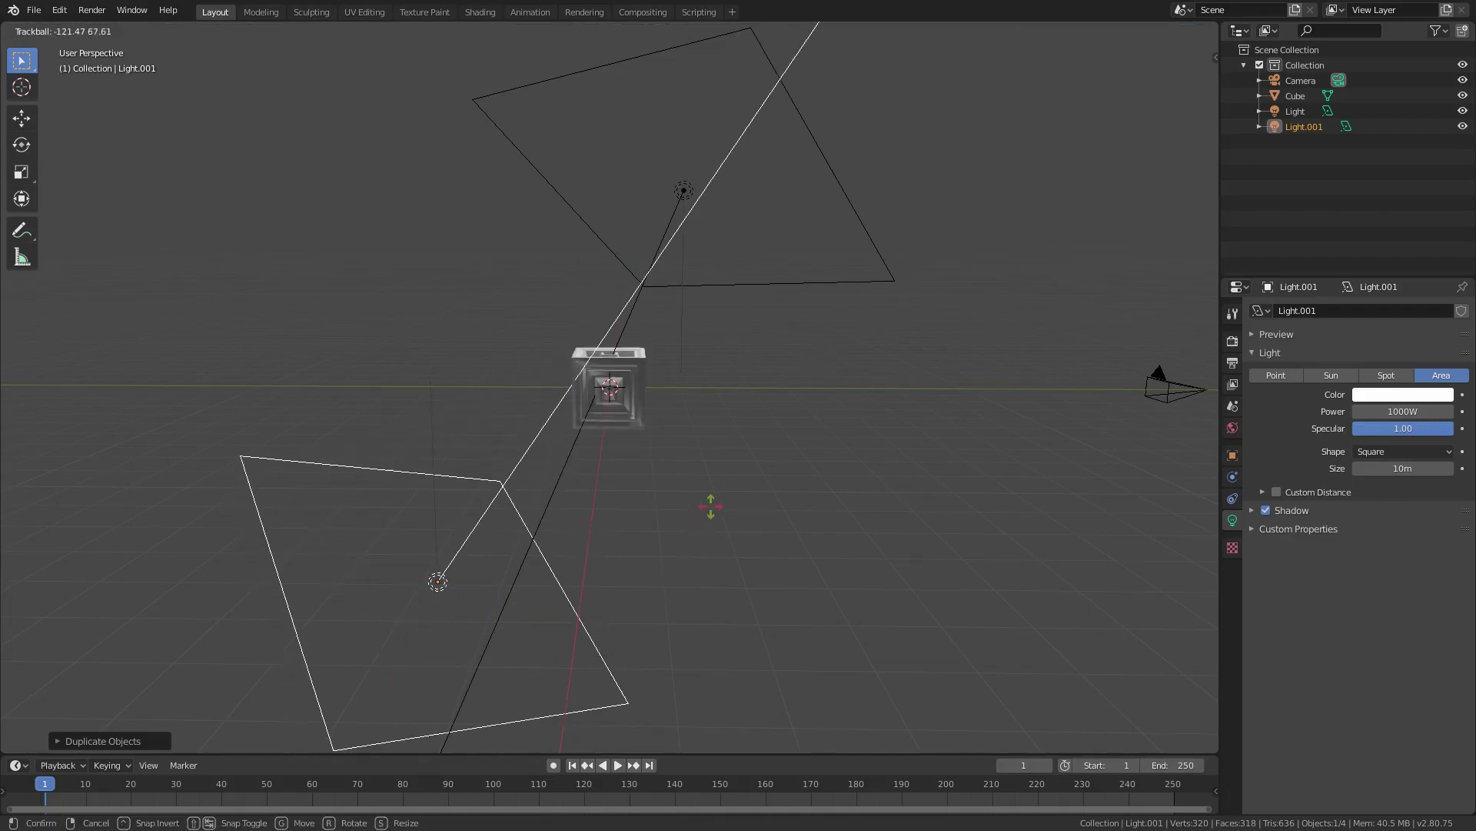
left_click(431, 537)
middle_click_drag(430, 536, 527, 643)
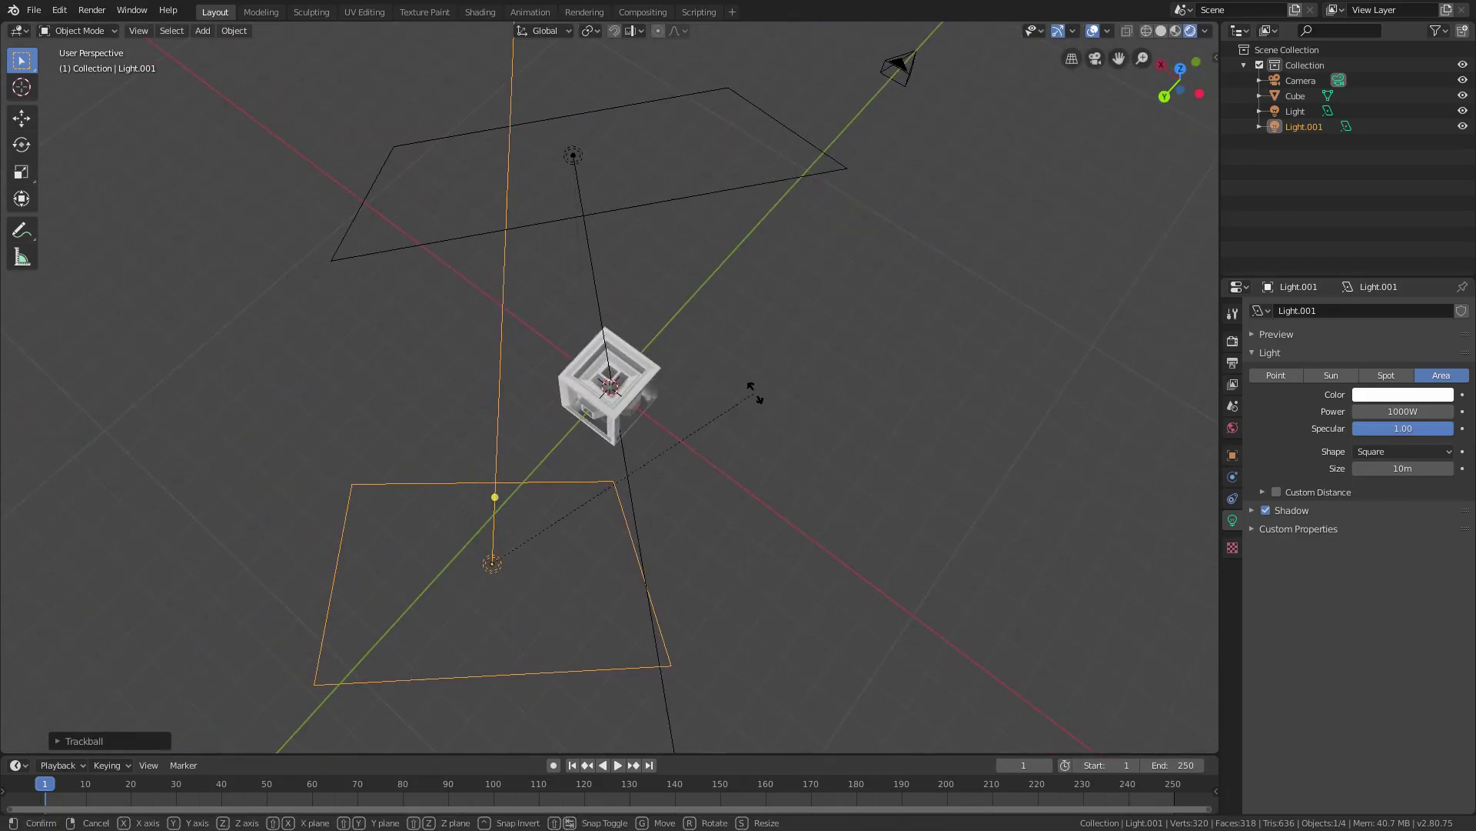
key("r")
left_click(458, 553)
Move Light.001 and turn it about Z to light the cube from the opposite side
key("g")
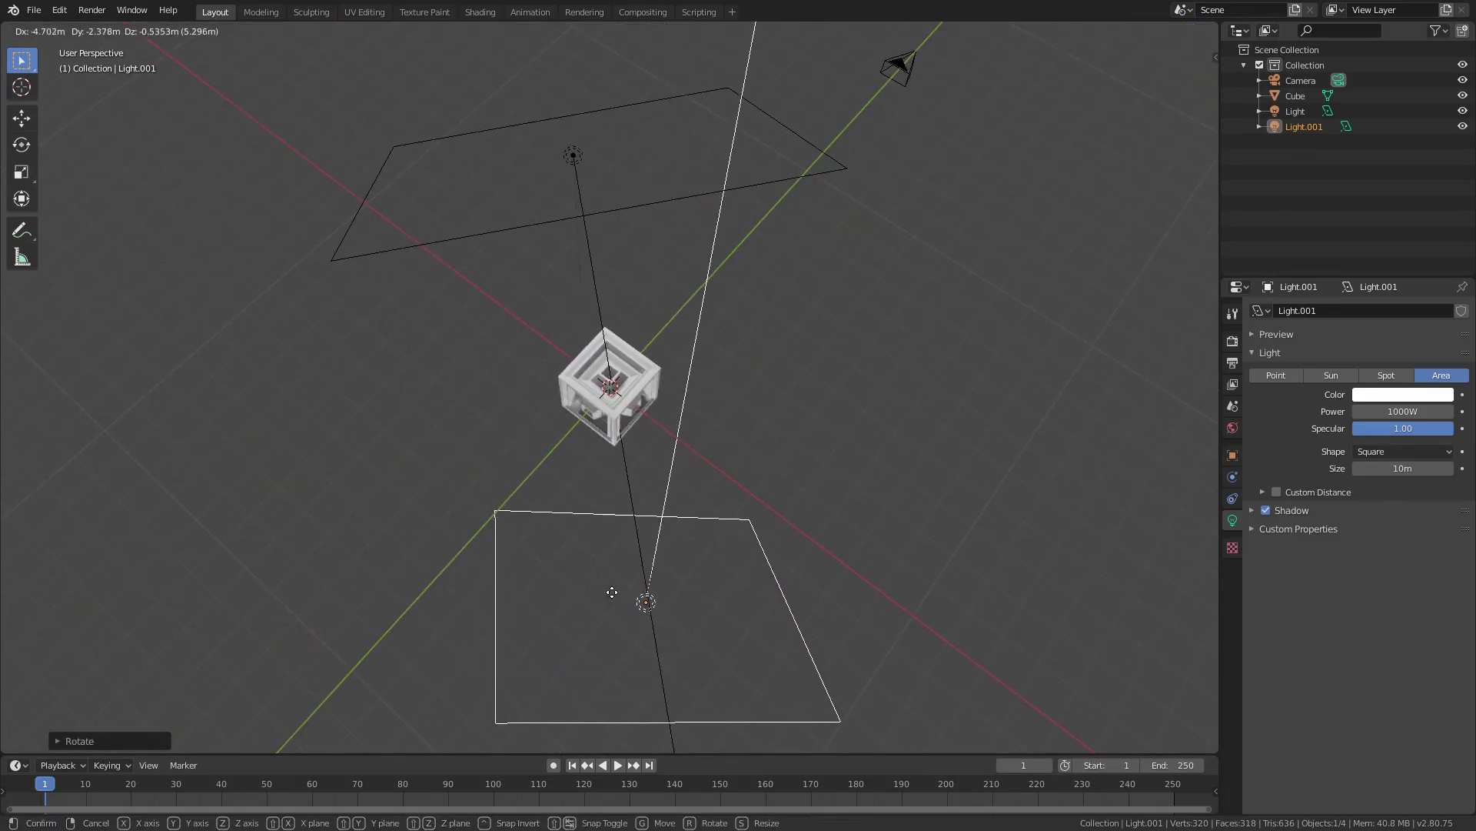
left_click(625, 602)
key("r")
key("z")
left_click(919, 400)
middle_click_drag(925, 408, 638, 362)
key("g")
left_click(735, 494)
middle_click_drag(736, 494, 478, 652)
key("g")
left_click(731, 597)
Nudge the first light's position, then refine Light.001's position
left_click(758, 354)
key("g")
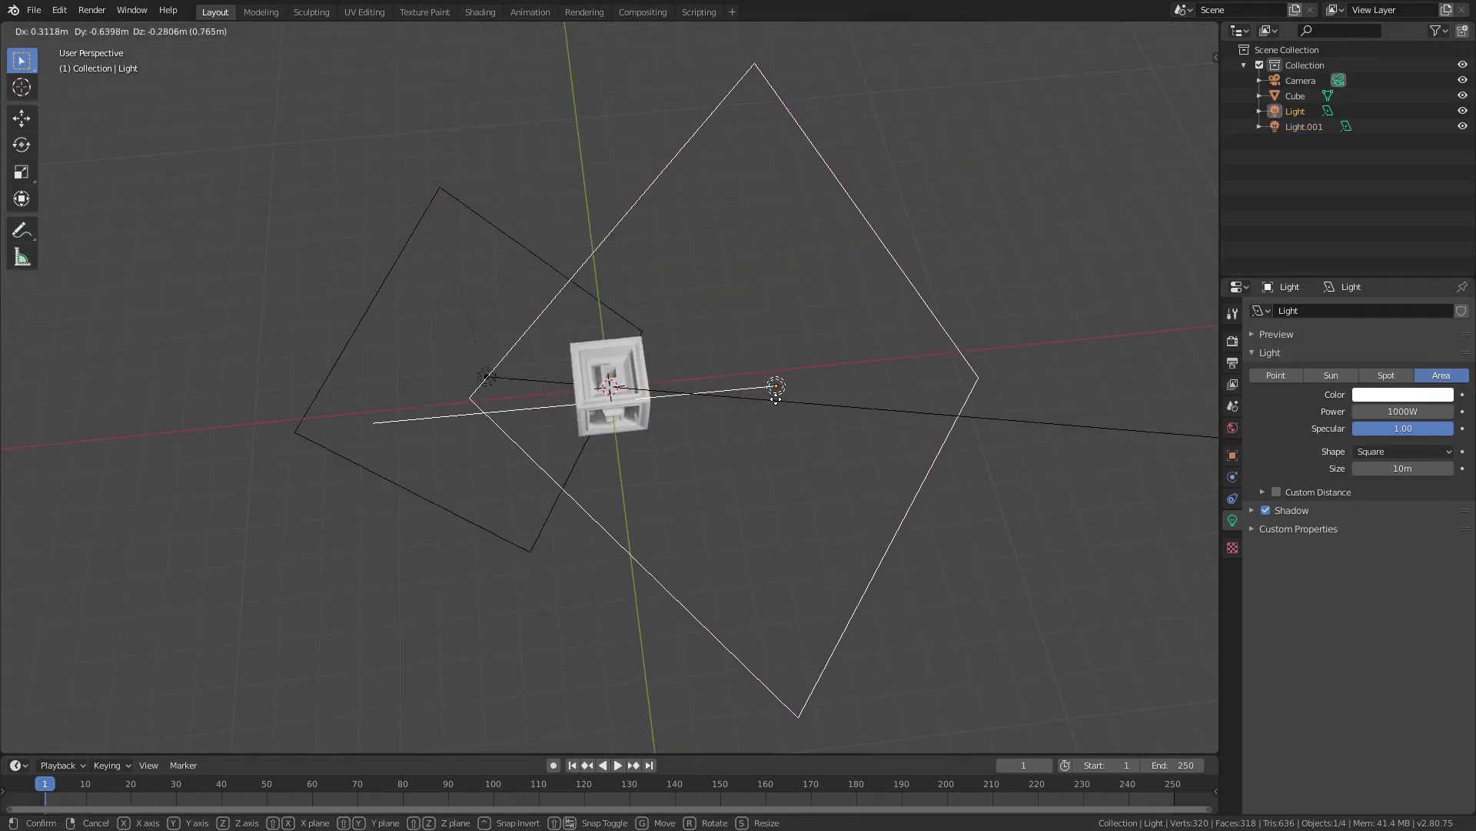
left_click(785, 389)
middle_click_drag(784, 390, 583, 495)
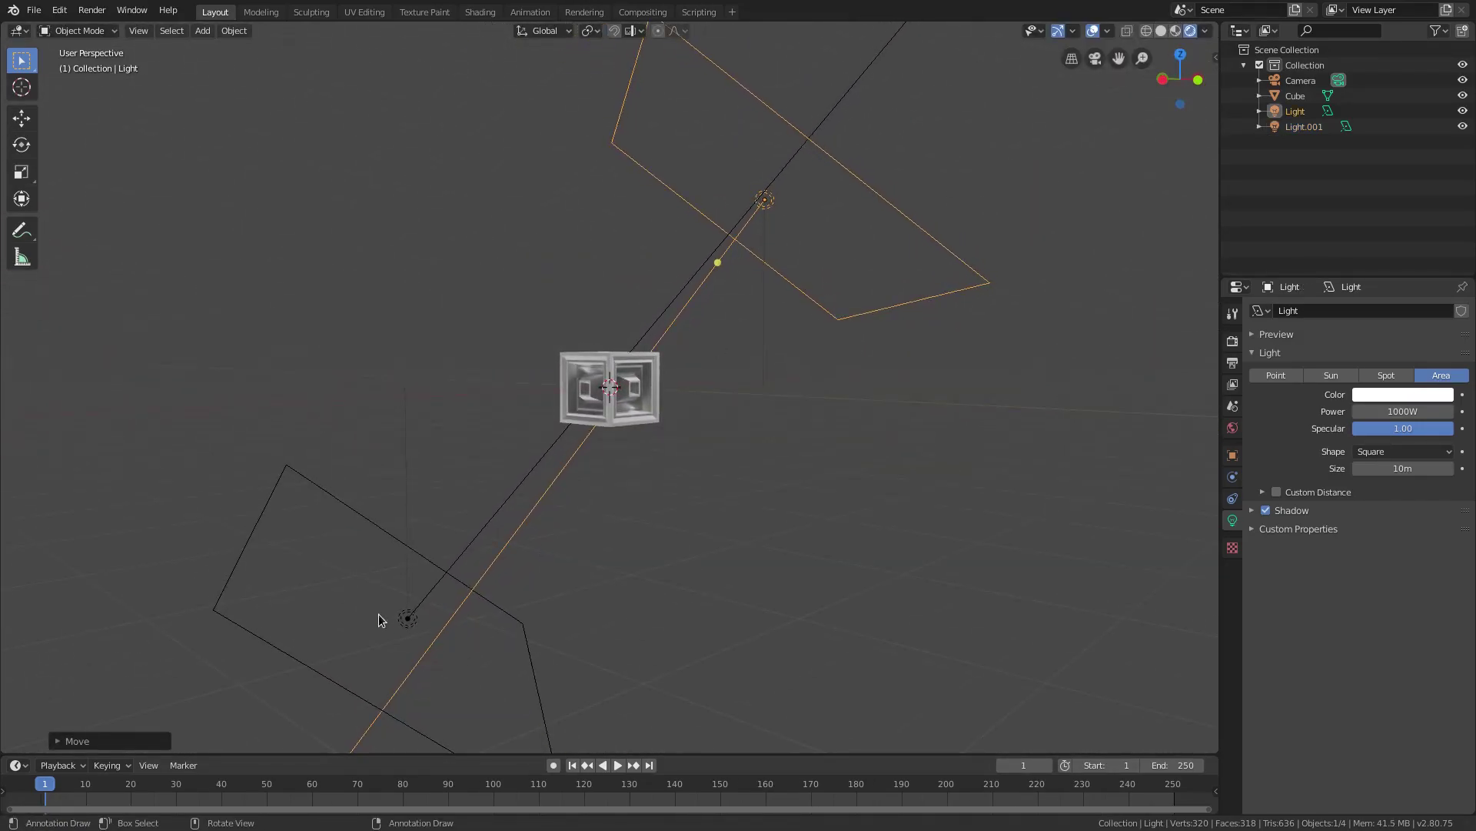
left_click(416, 619)
key("g")
left_click(395, 626)
middle_click_drag(395, 626, 543, 486)
scroll(726, 454, "up", 8)
Hide overlays to judge the lighting, then show them again and select the Cube
left_click(1093, 32)
middle_click_drag(833, 471, 800, 507)
scroll(737, 497, "down", 3)
left_click(1092, 34)
middle_click_drag(762, 409, 740, 436)
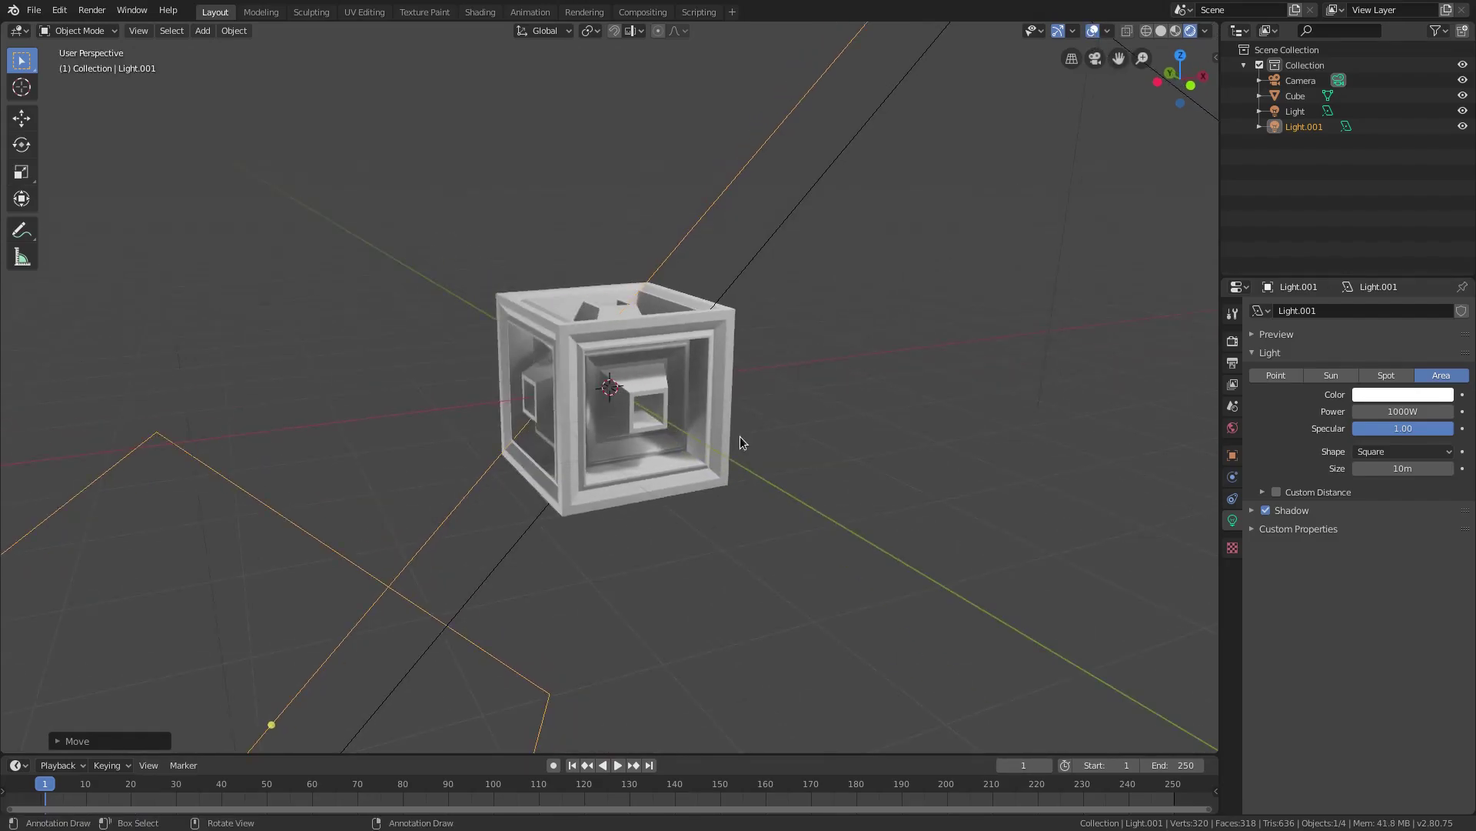
left_click(689, 380)
scroll(692, 368, "up", 3)
middle_click_drag(692, 374, 867, 481)
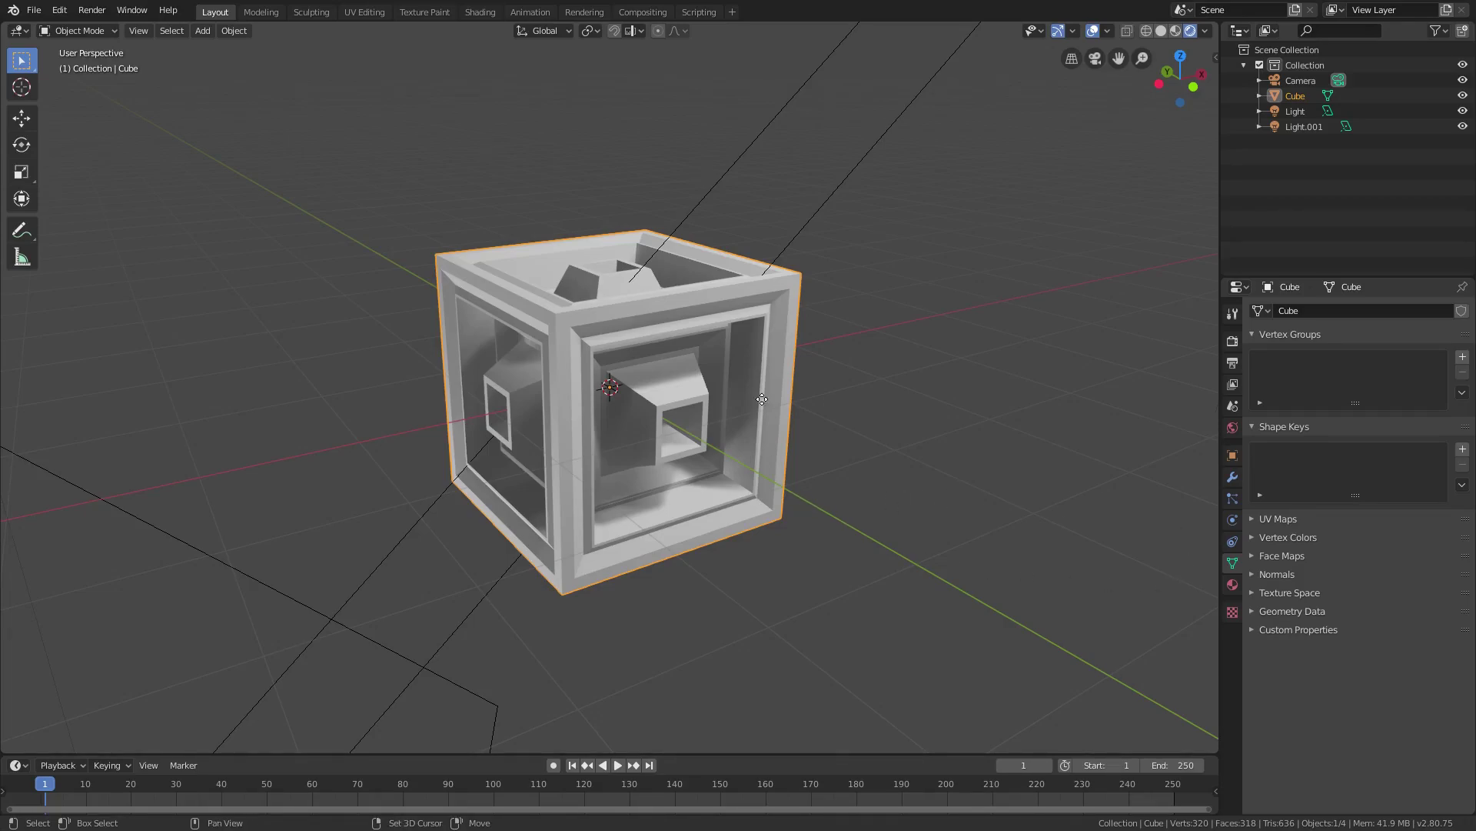
Duplicate the cube in place as Cube.001 and add a Wireframe modifier to it
key("shift+d")
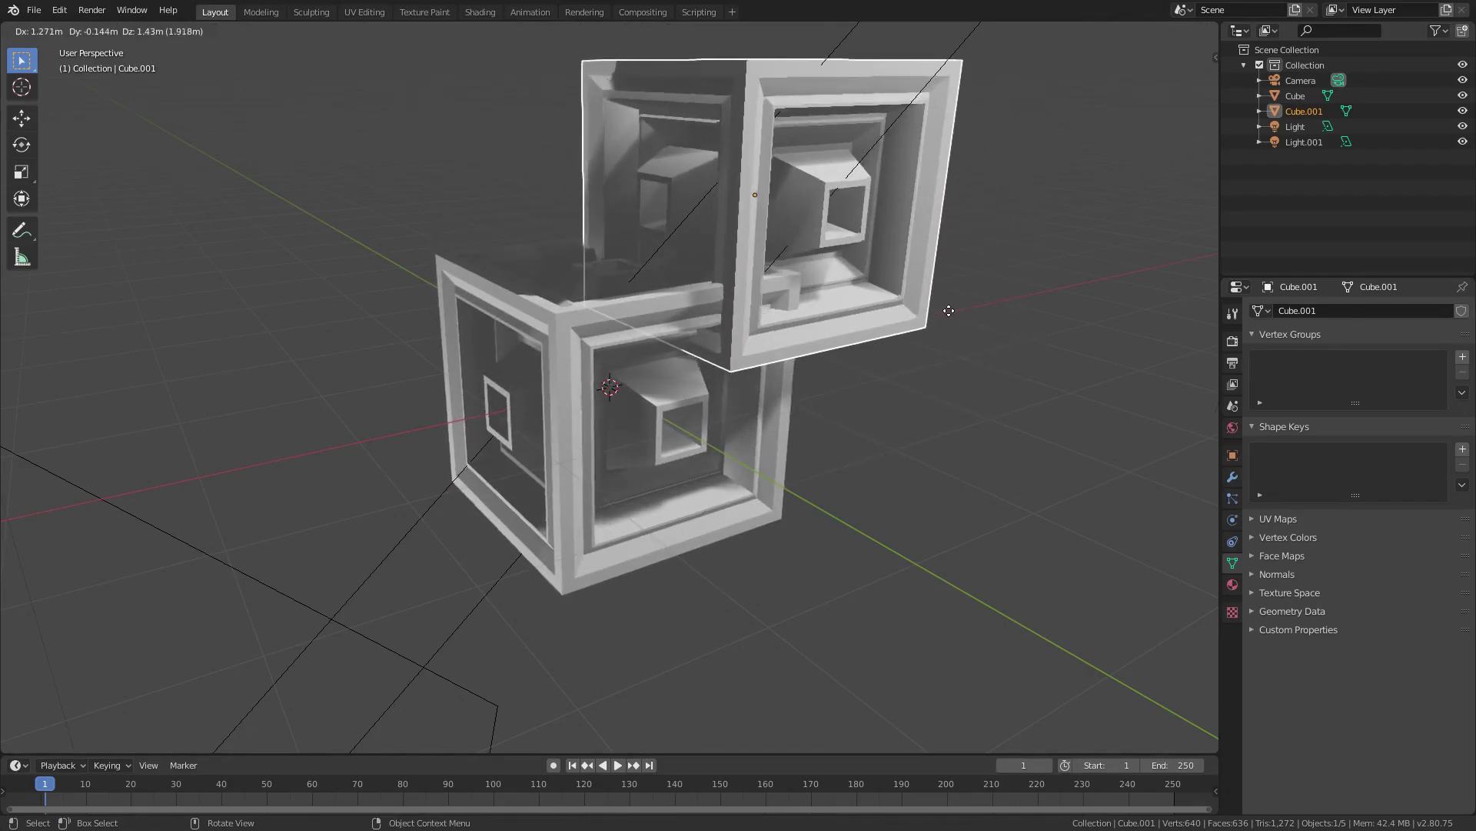
right_click(948, 310)
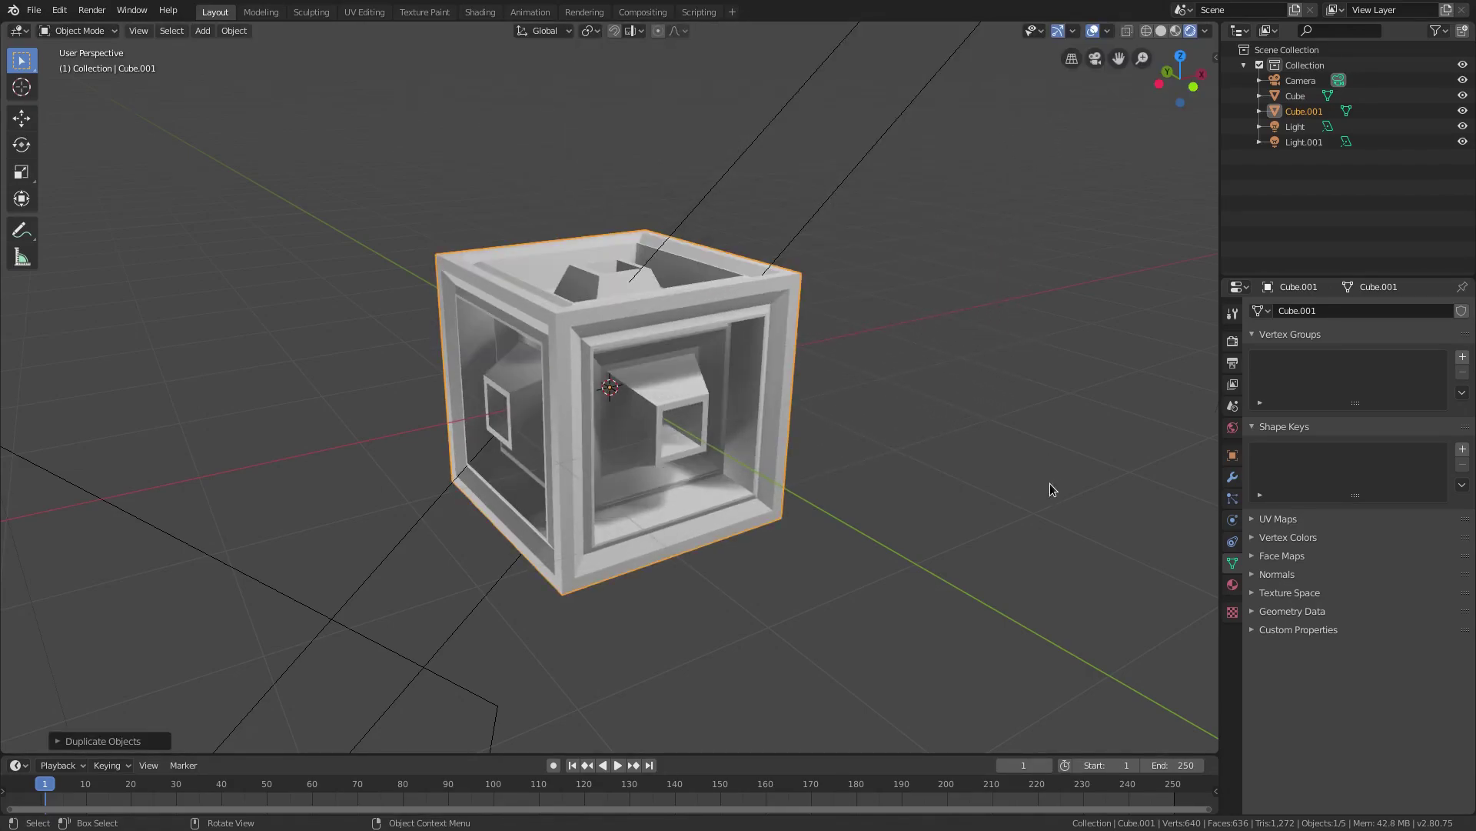
left_click(1231, 479)
left_click(1322, 307)
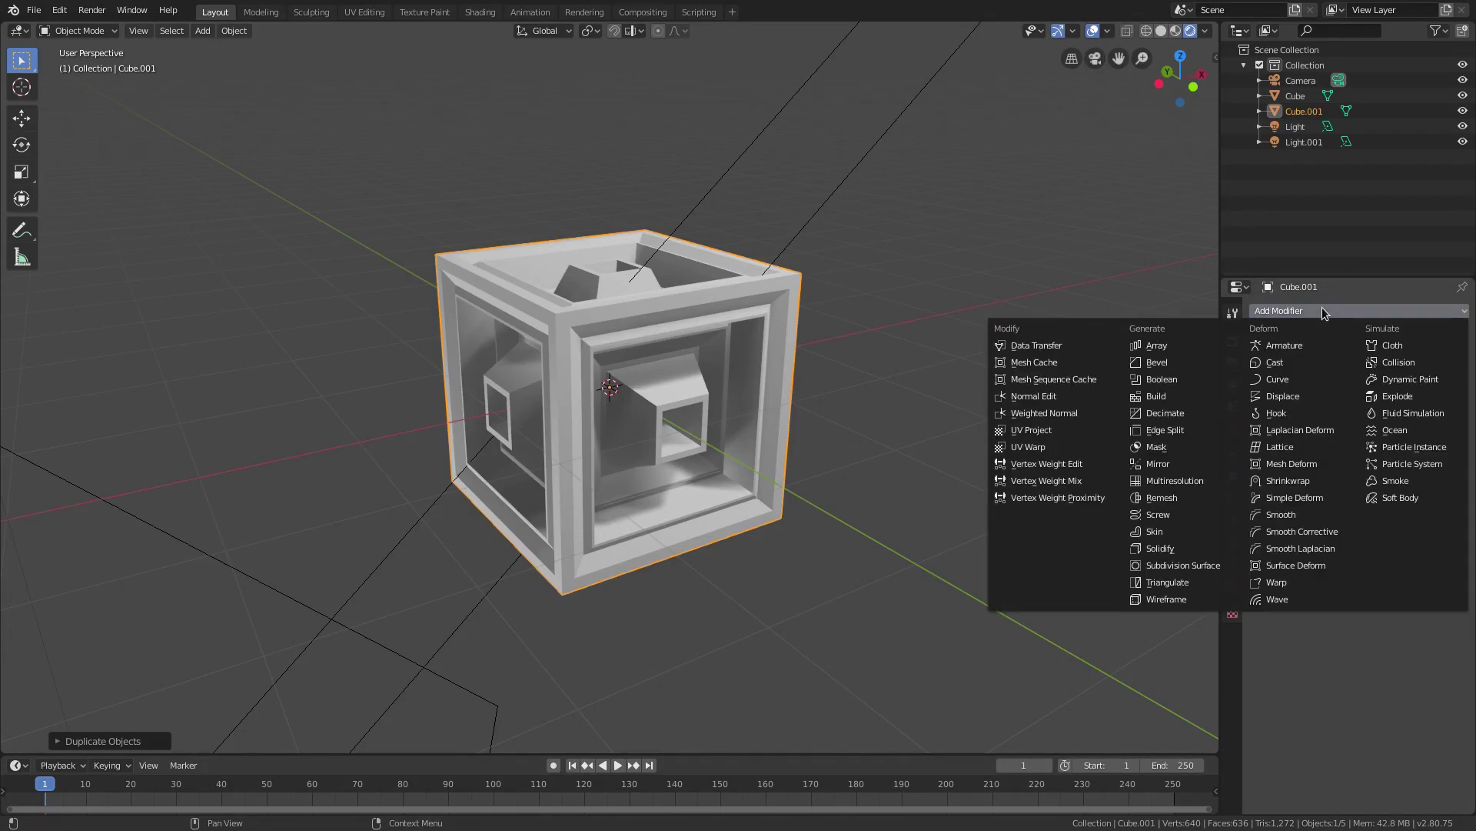
left_click(1184, 597)
scroll(861, 484, "up", 3)
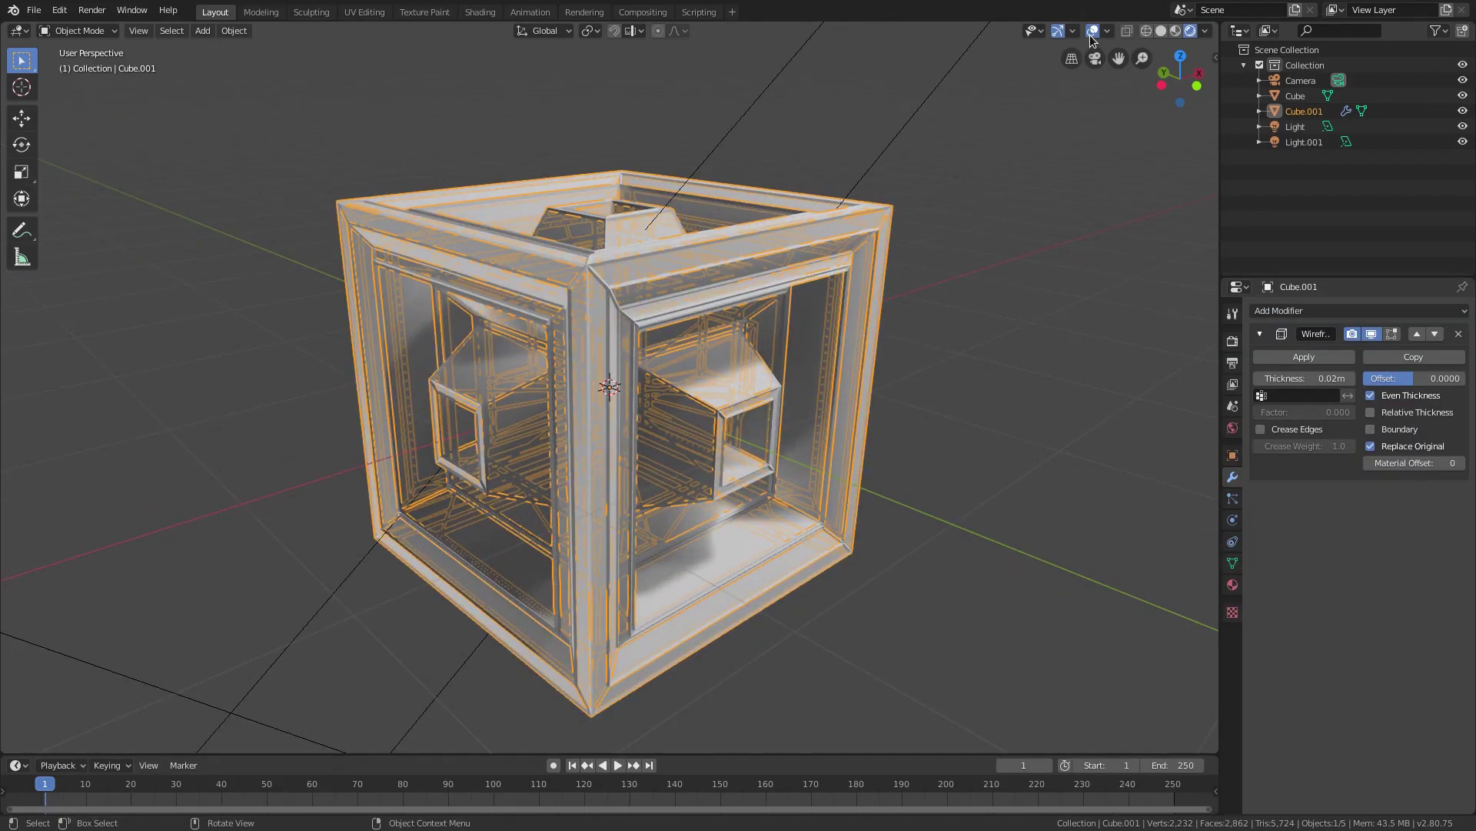
Inspect the 0.02 m wireframe shell and apply the Wireframe modifier
left_click(1092, 32)
middle_click_drag(948, 370, 737, 363)
key("g")
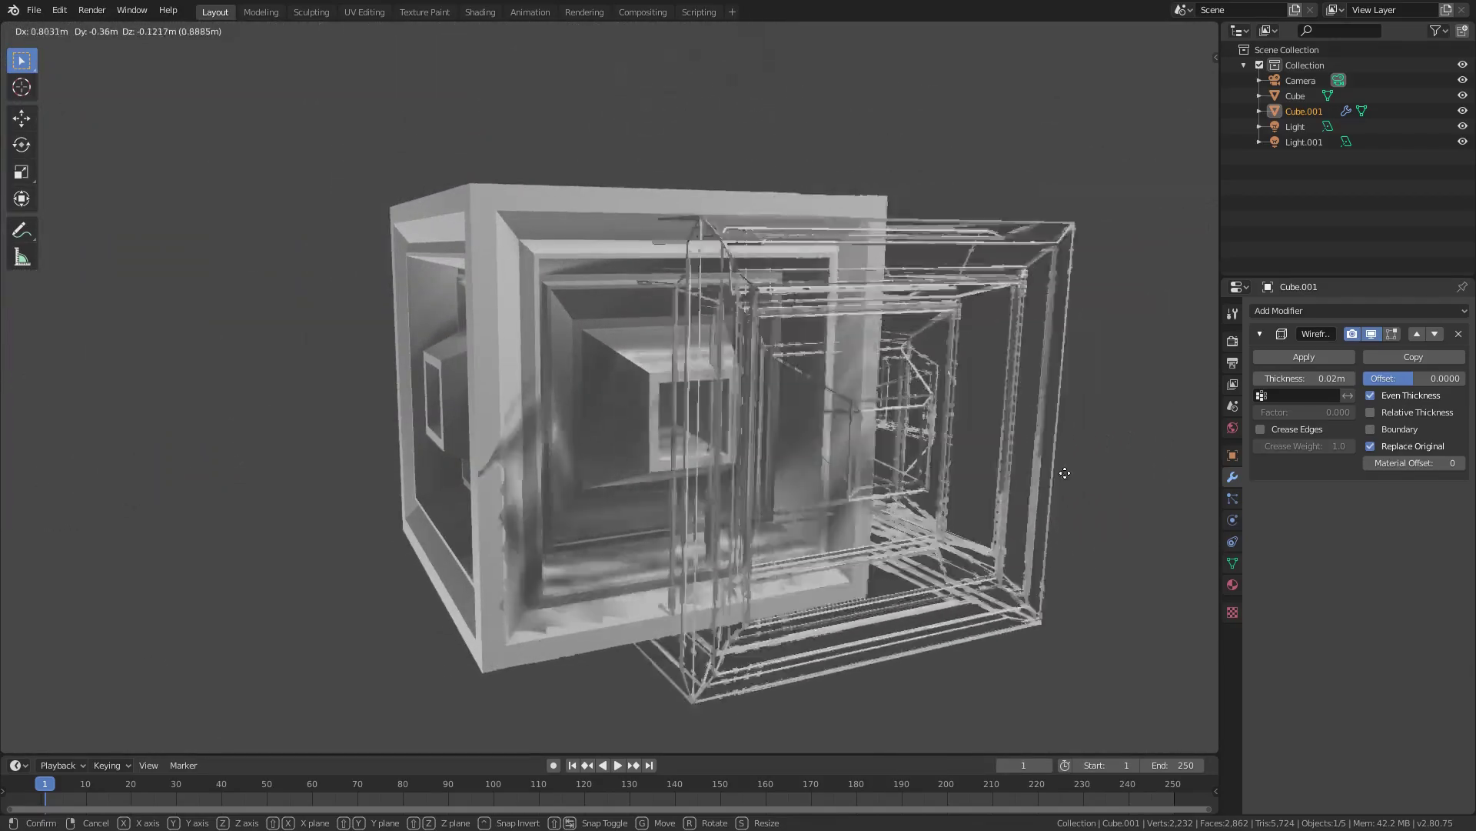
right_click(981, 430)
middle_click_drag(981, 430, 791, 436)
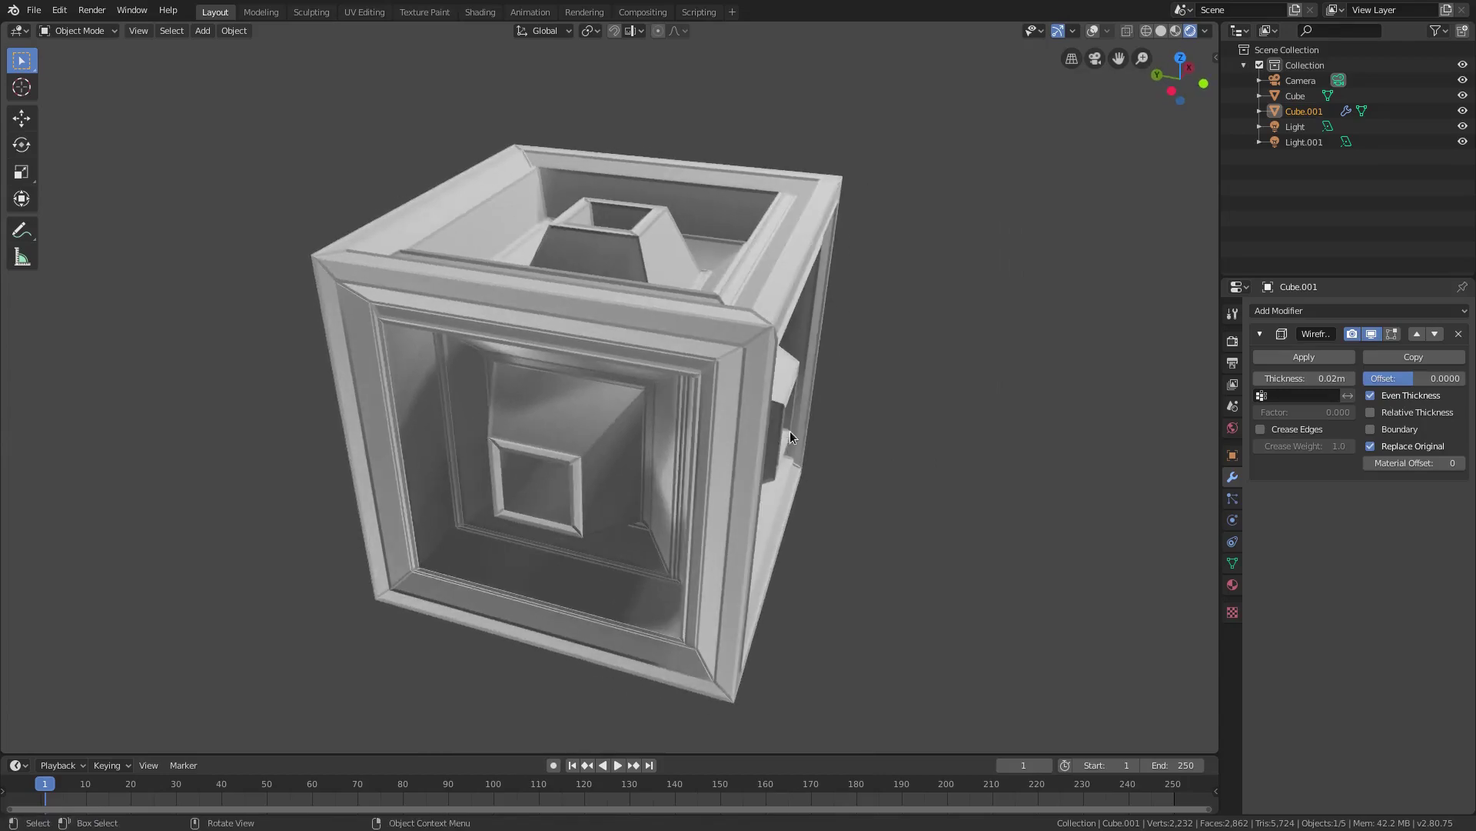
left_click(1295, 357)
middle_click_drag(906, 449, 868, 458)
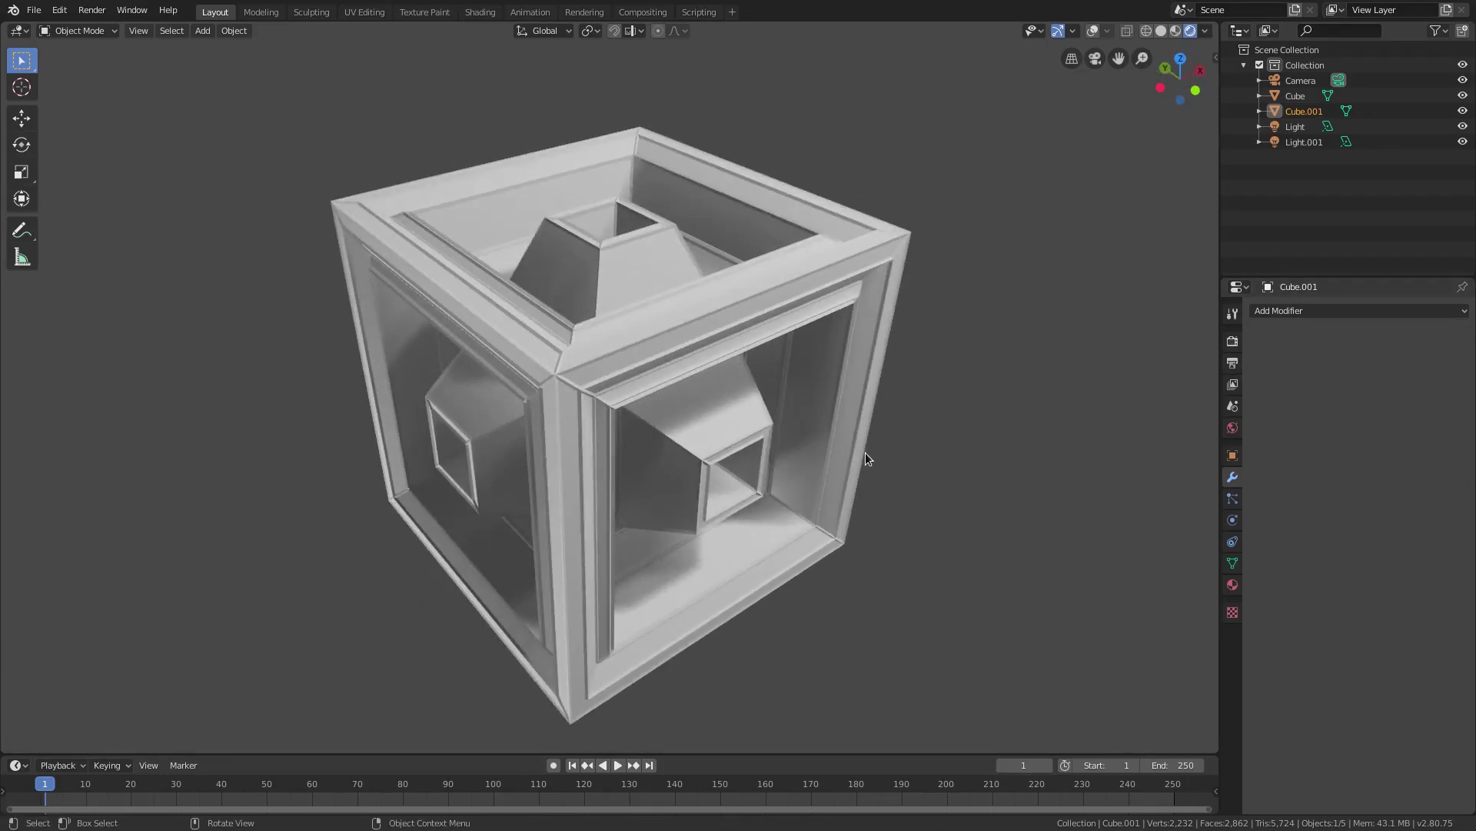
Select the inner Cube and rename its material to 'default original'
left_click(1232, 586)
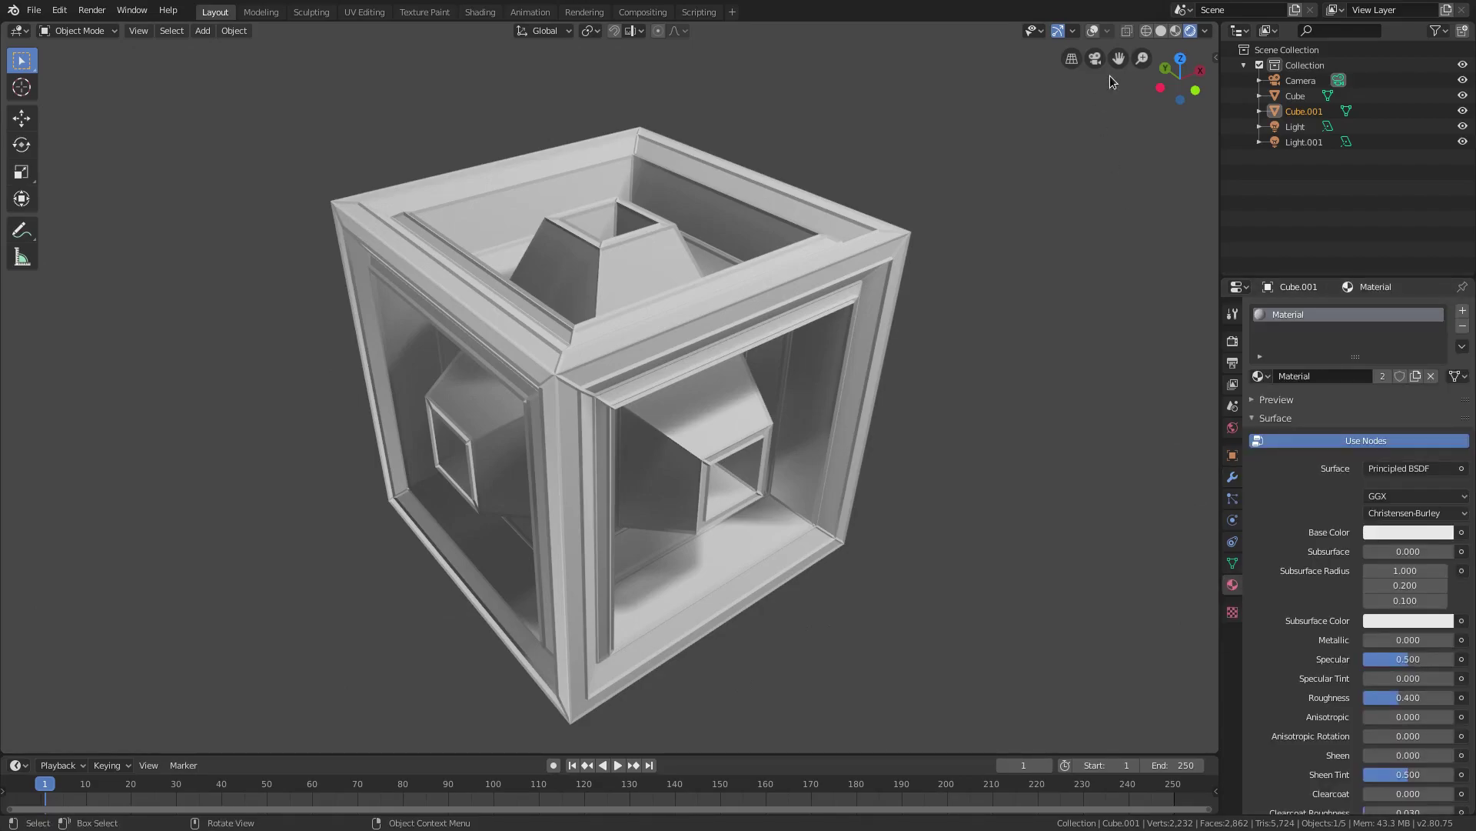
left_click(1092, 32)
left_click(758, 243)
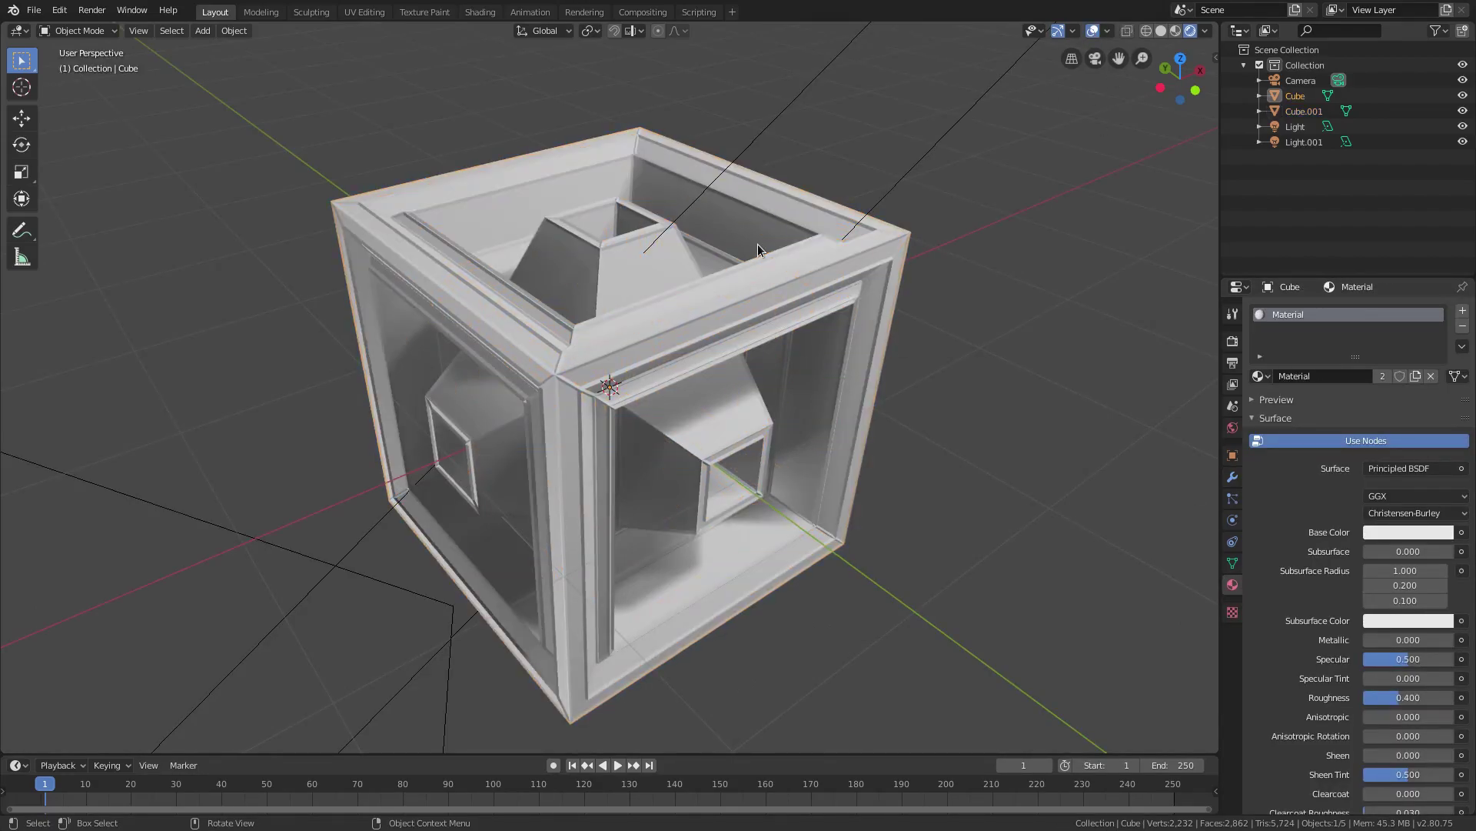
middle_click_drag(846, 474, 880, 455)
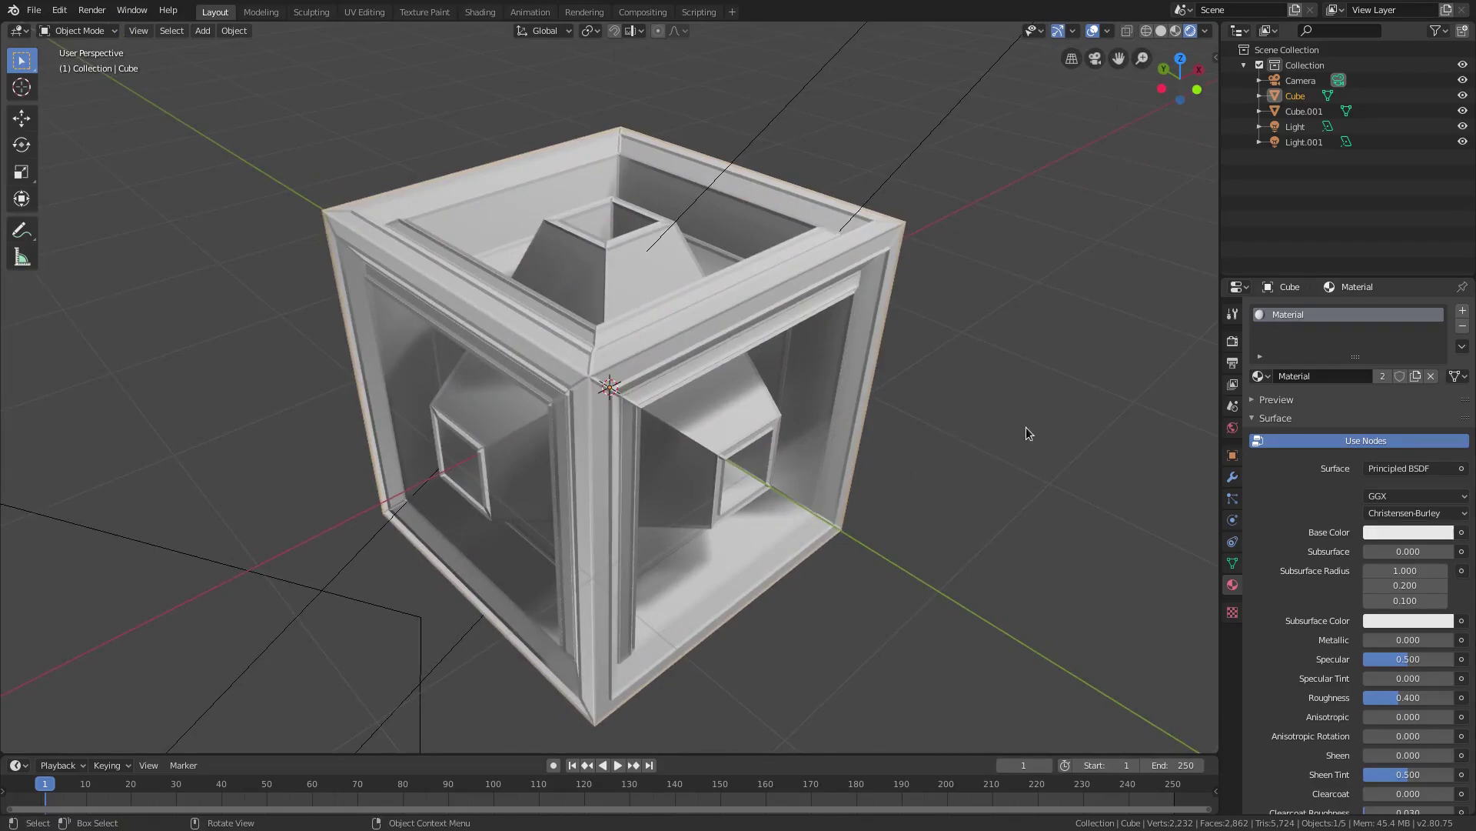
left_click(1339, 371)
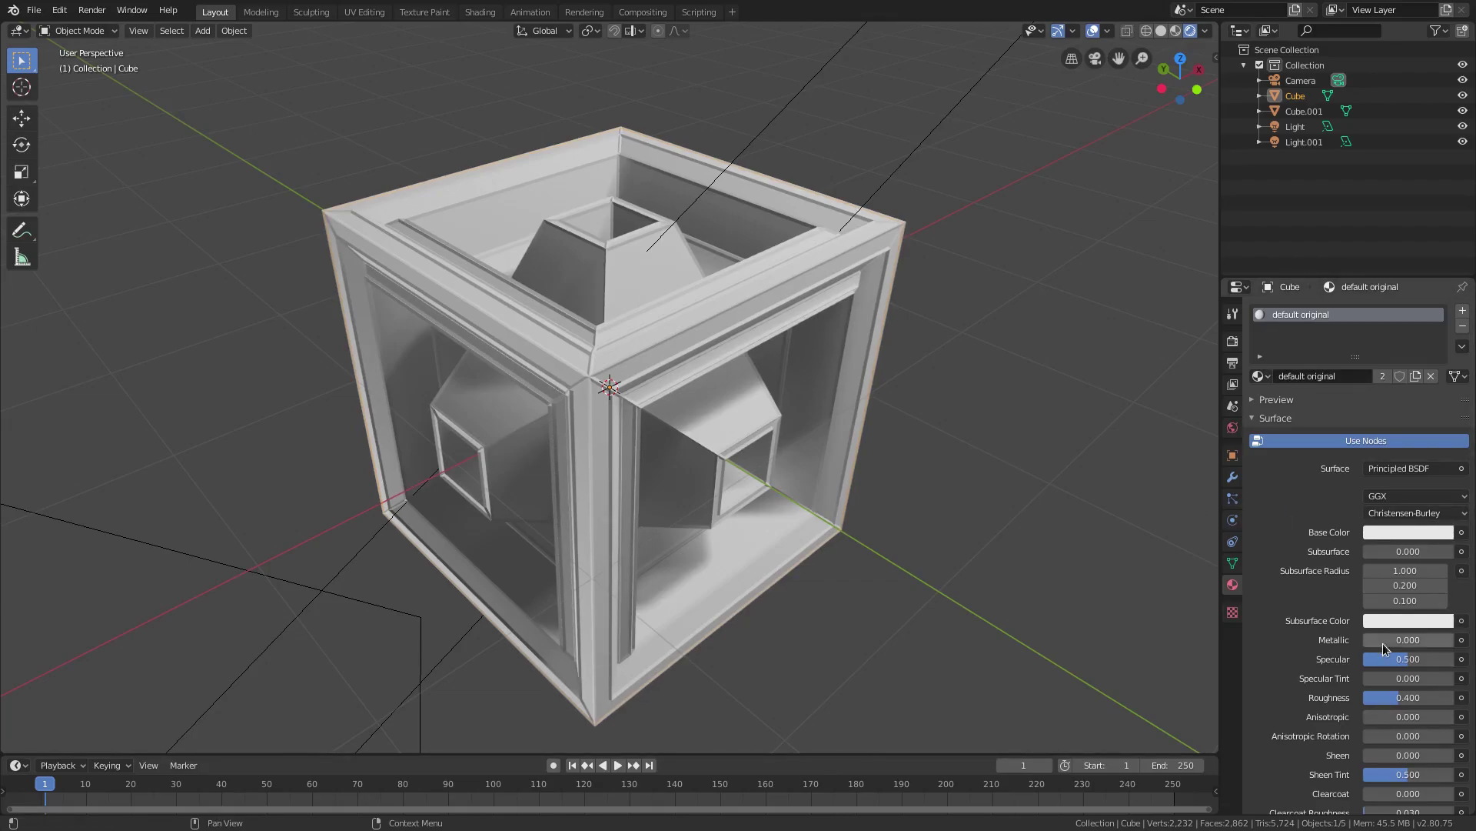
Set Metallic 1.0, Specular 1.0 and Roughness 0.0 for a mirror-metal finish
left_click_drag(1386, 639, 1453, 639)
middle_click_drag(1044, 557, 999, 572)
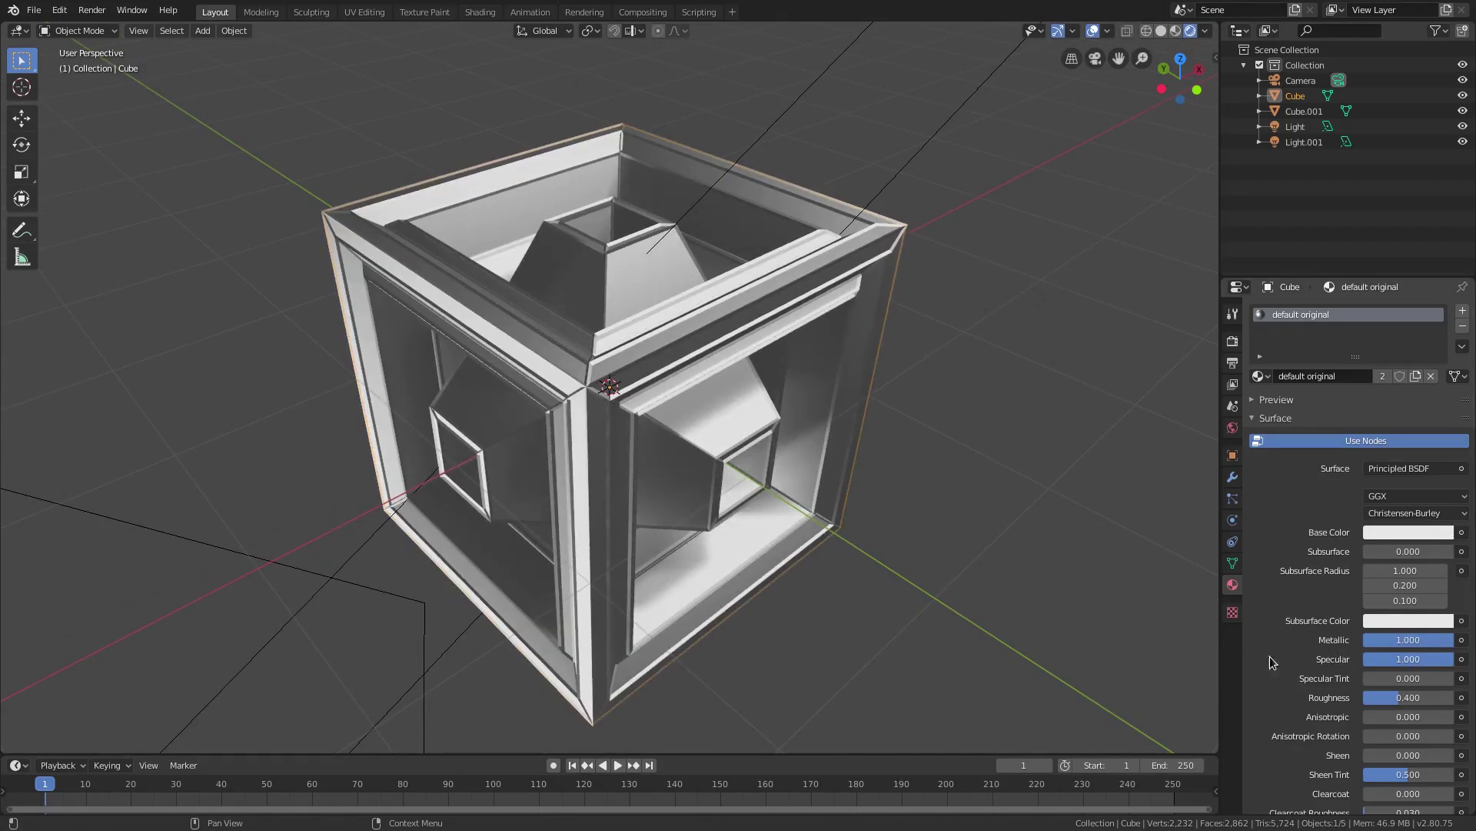
left_click_drag(1410, 706, 1376, 706)
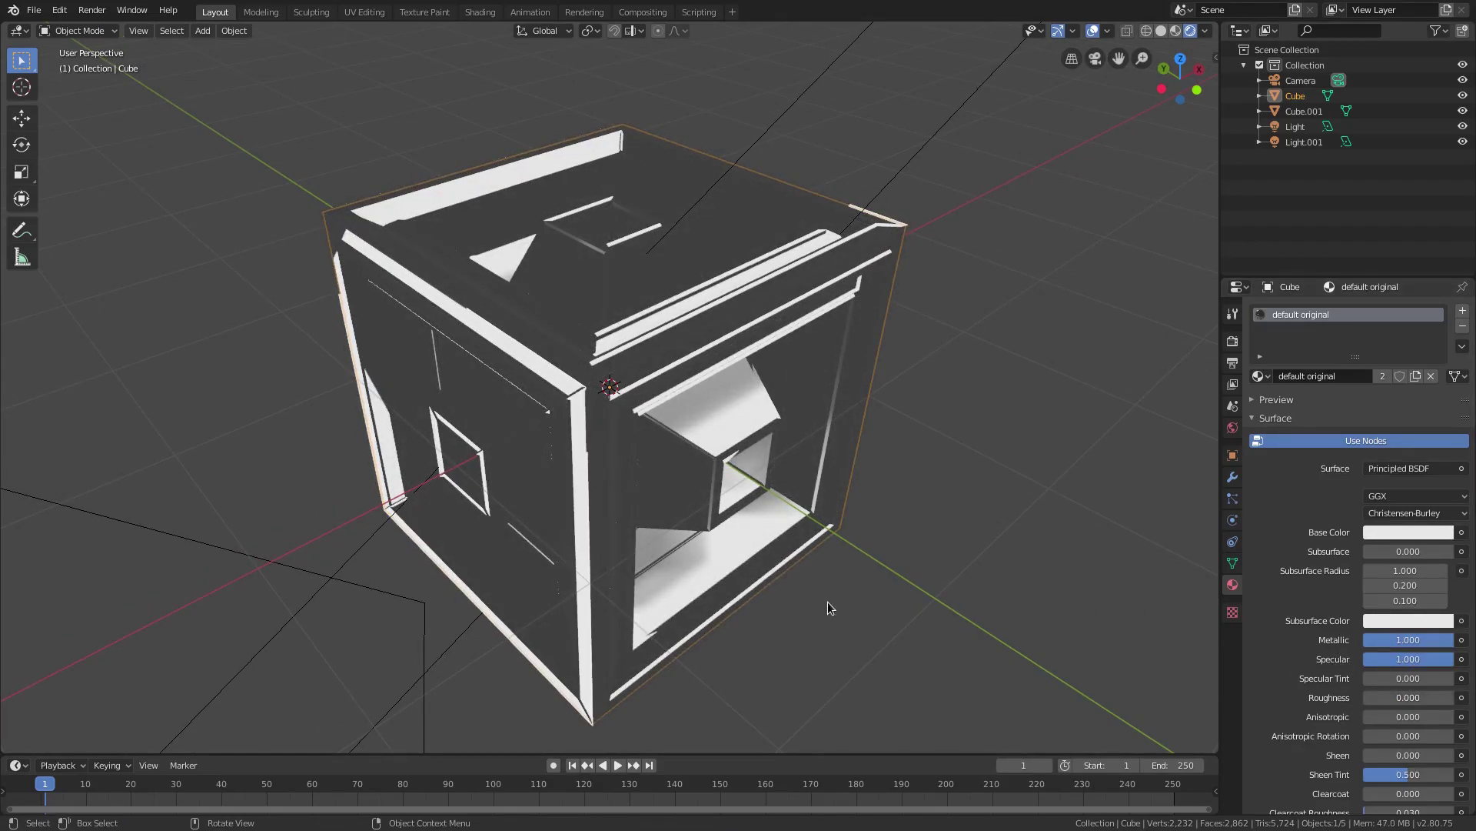
middle_click_drag(828, 603, 689, 390)
Select Cube.001, make its material single-user and rename it 'default wirey'
left_click(687, 378)
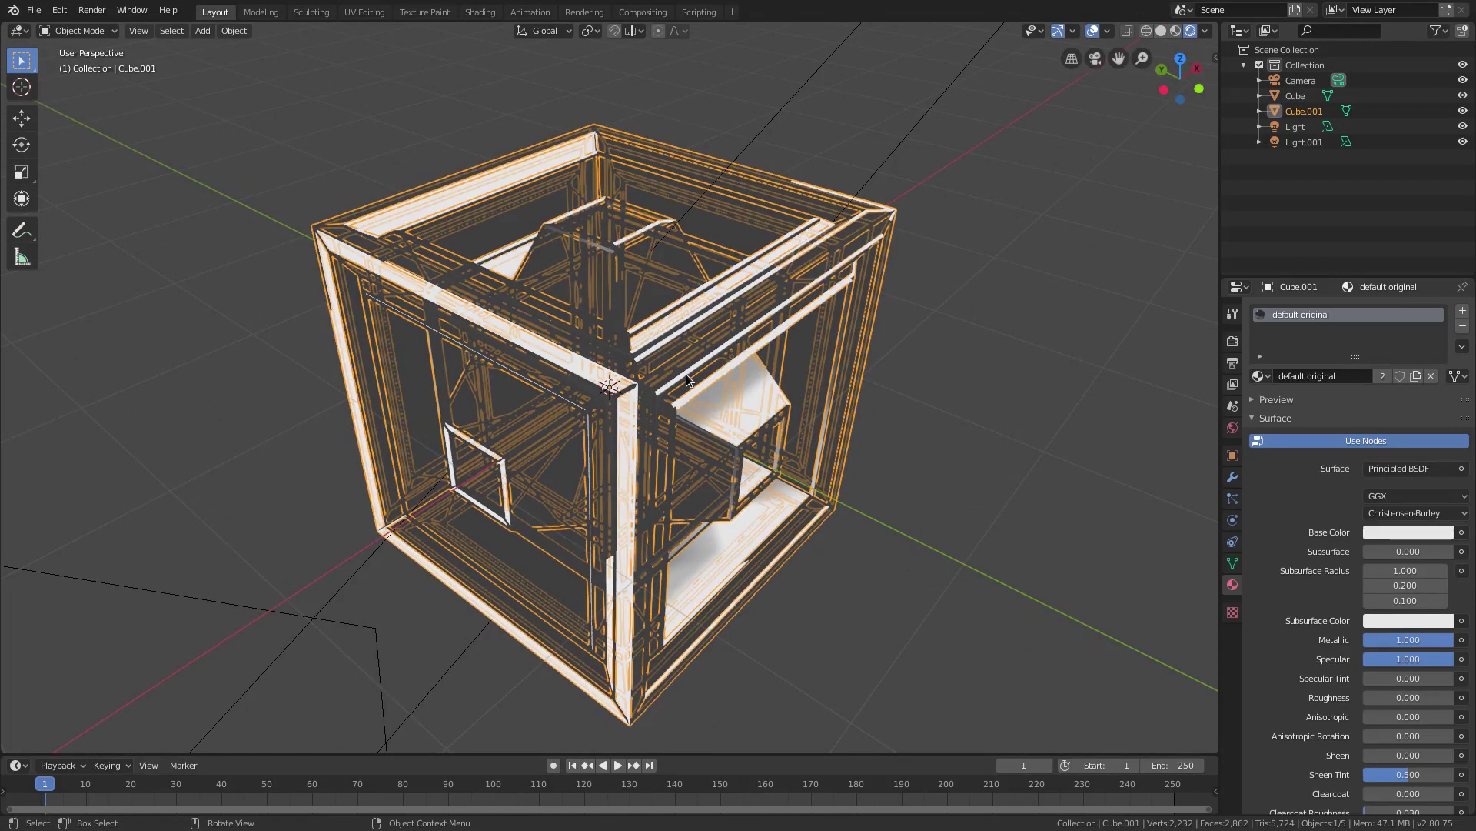
left_click(1382, 376)
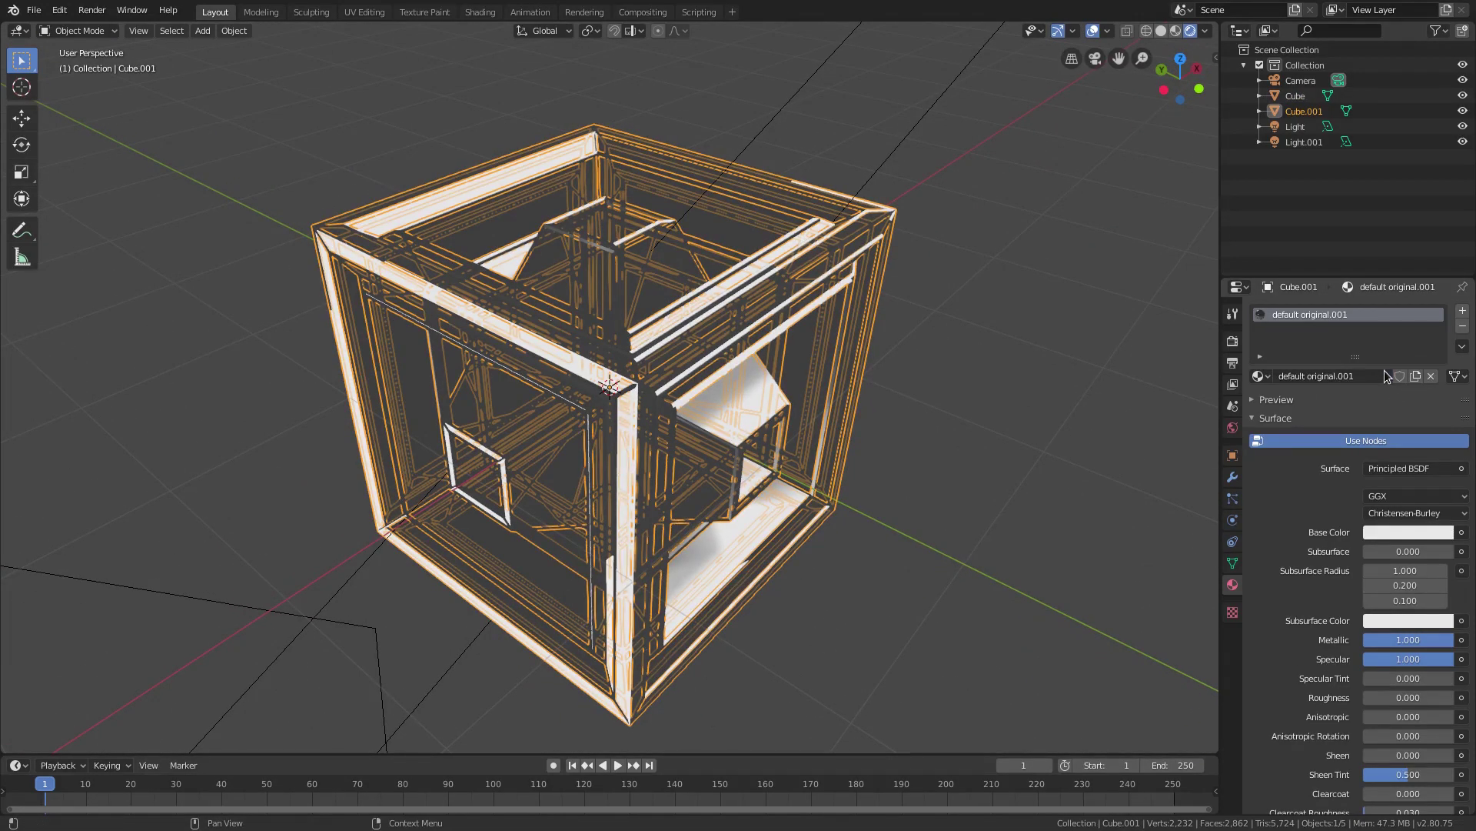
left_click(1367, 376)
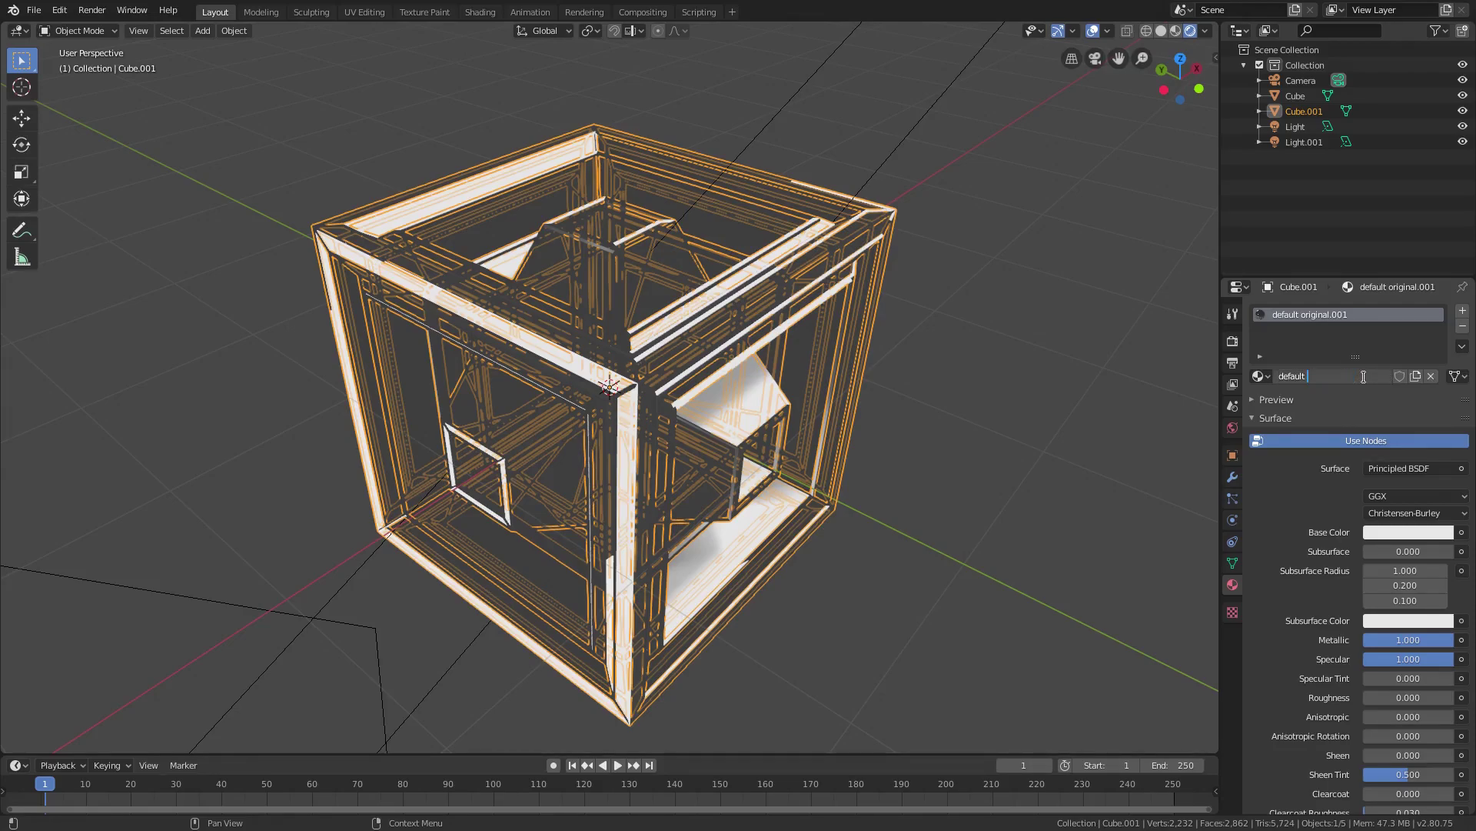
type("default new")
key("Return")
key("Return")
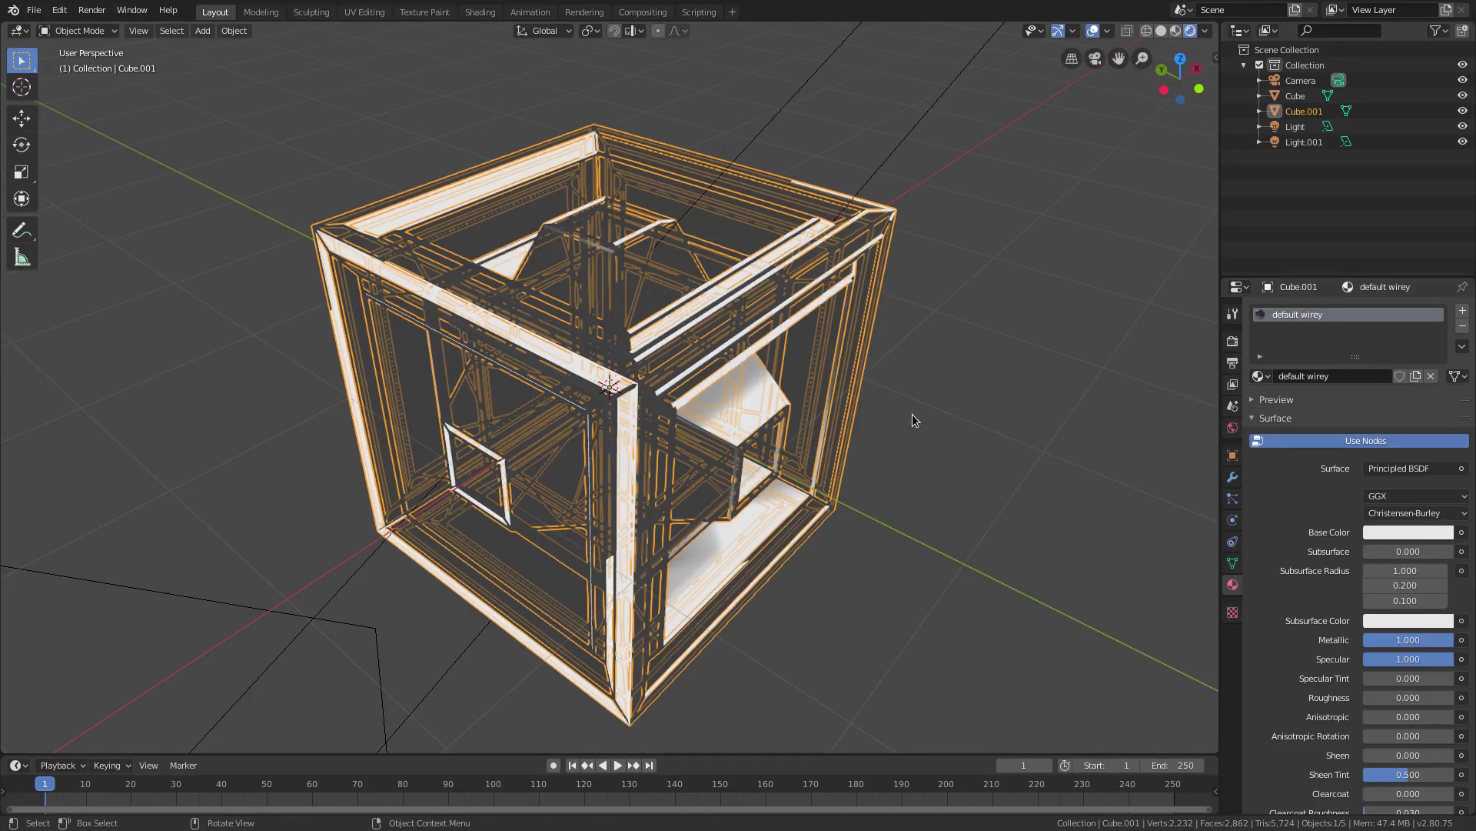
Darken Cube.001's base colour to a grey
left_click(1391, 532)
left_click_drag(1442, 316, 1442, 355)
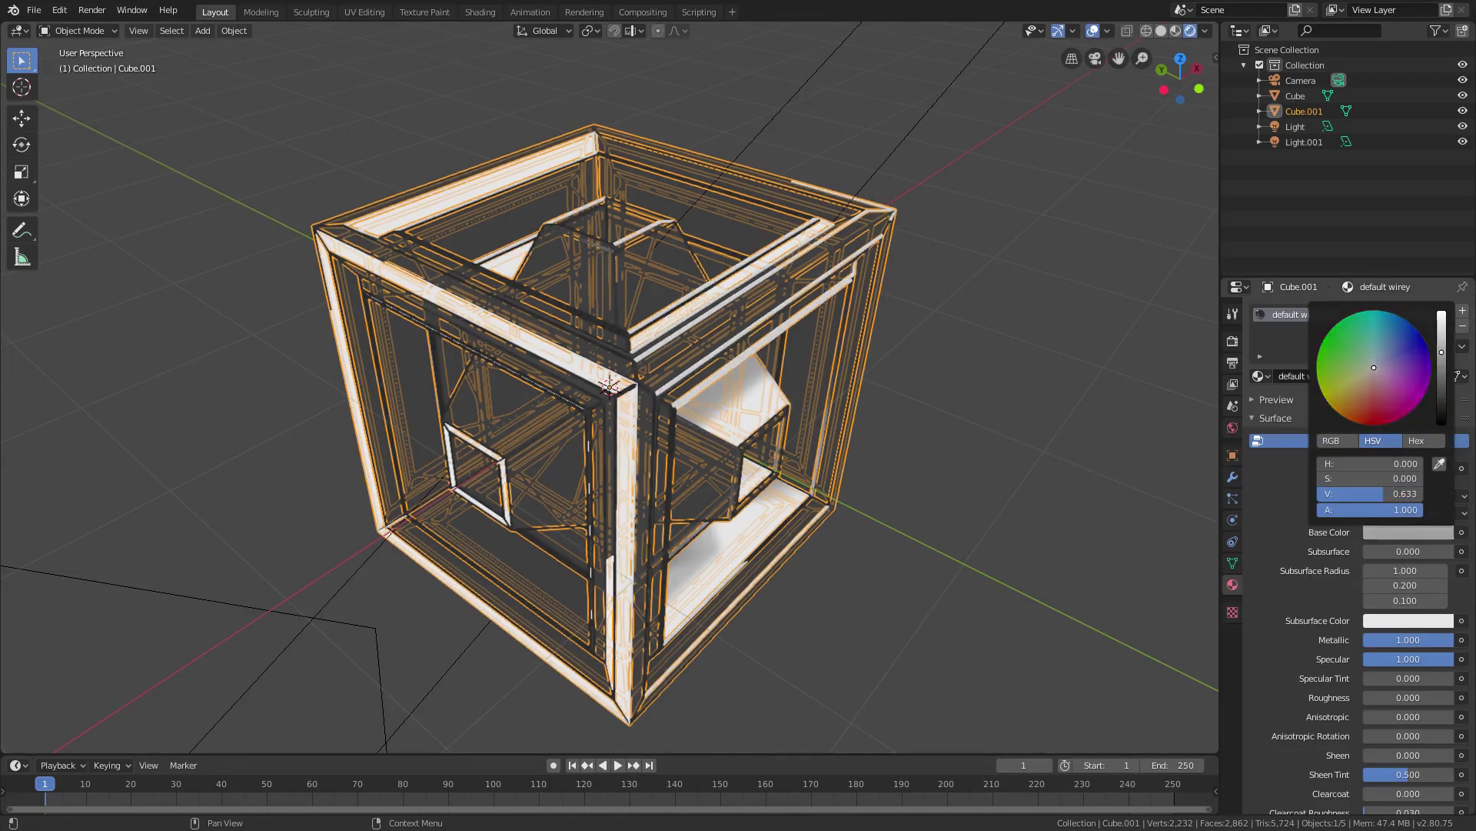
middle_click_drag(1091, 356, 1100, 193)
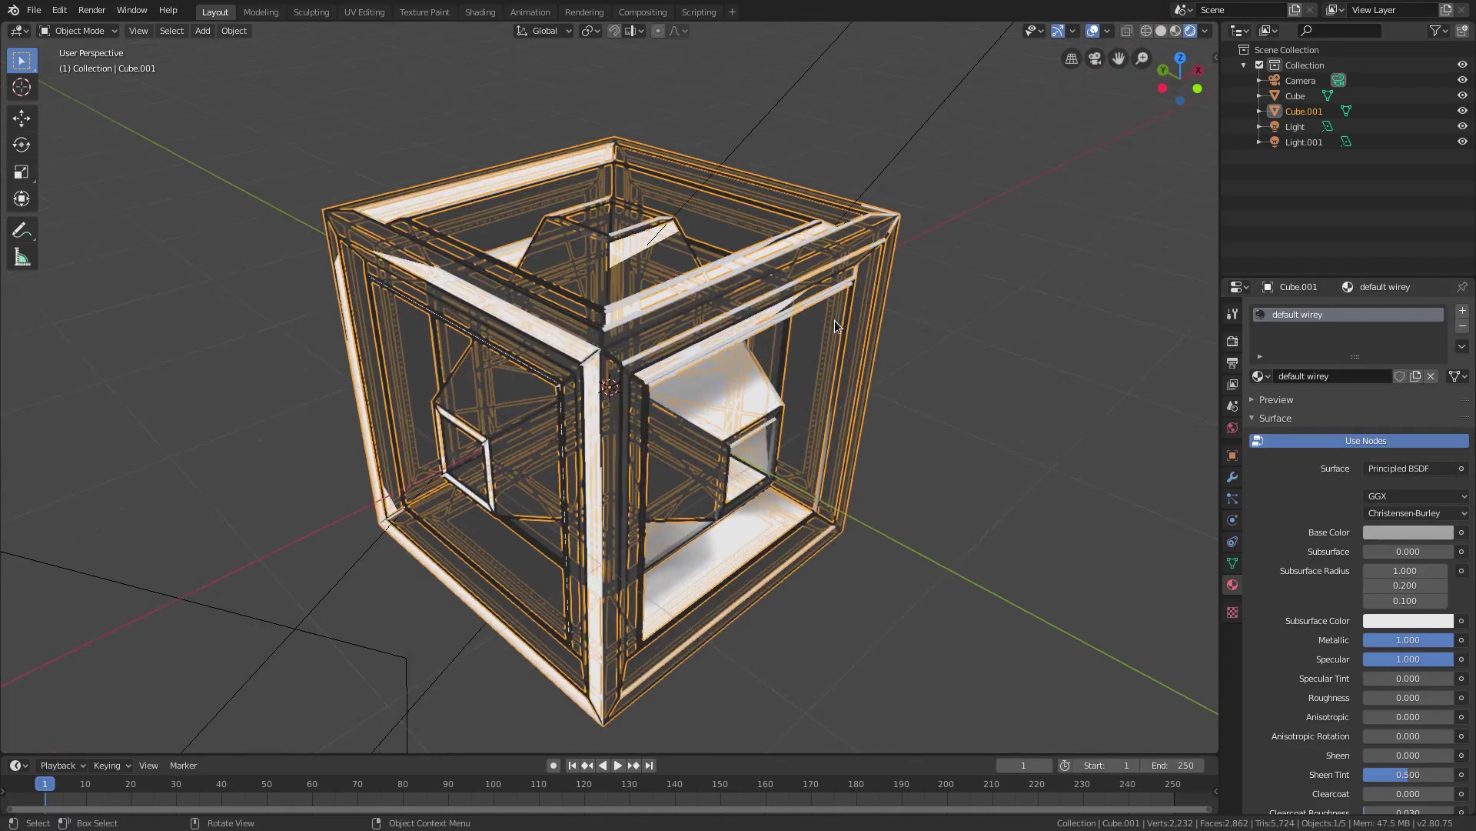
left_click(1092, 31)
middle_click_drag(1000, 199, 958, 246)
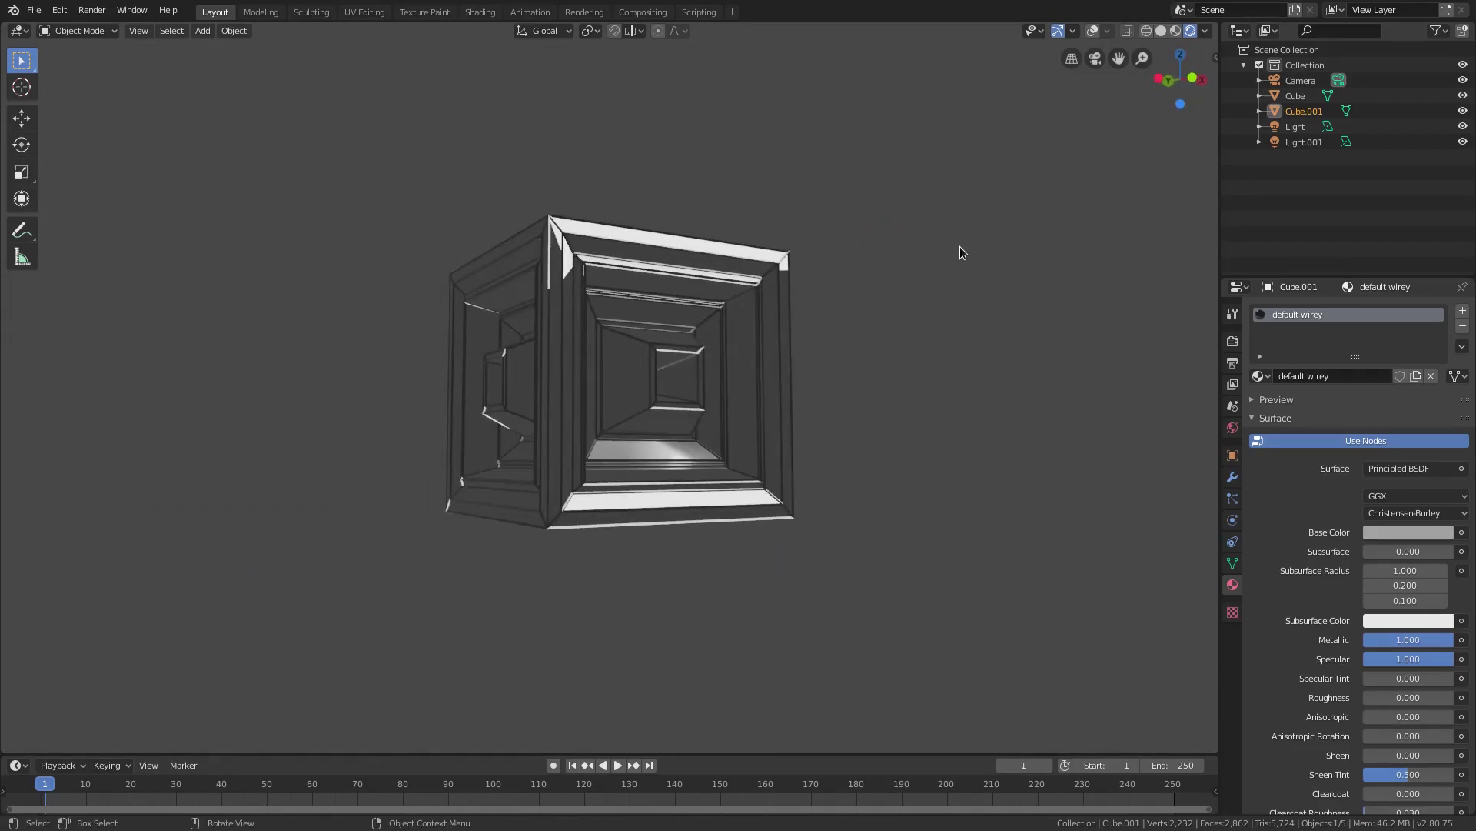
View the scene through the camera and make the timeline slightly taller
key("KP_0")
scroll(809, 377, "up", 6)
scroll(809, 377, "up", 1)
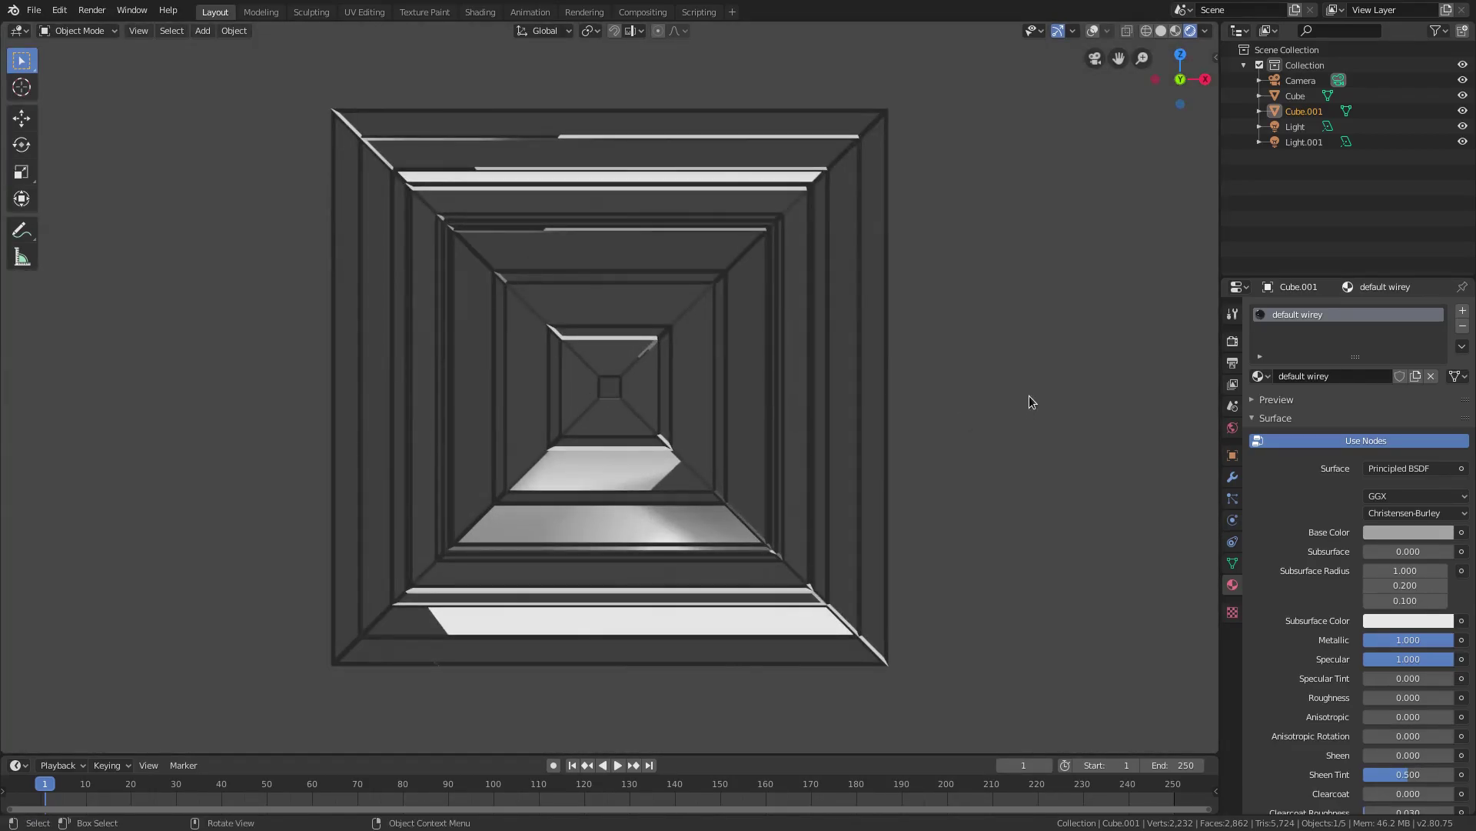
scroll(1031, 407, "down", 3)
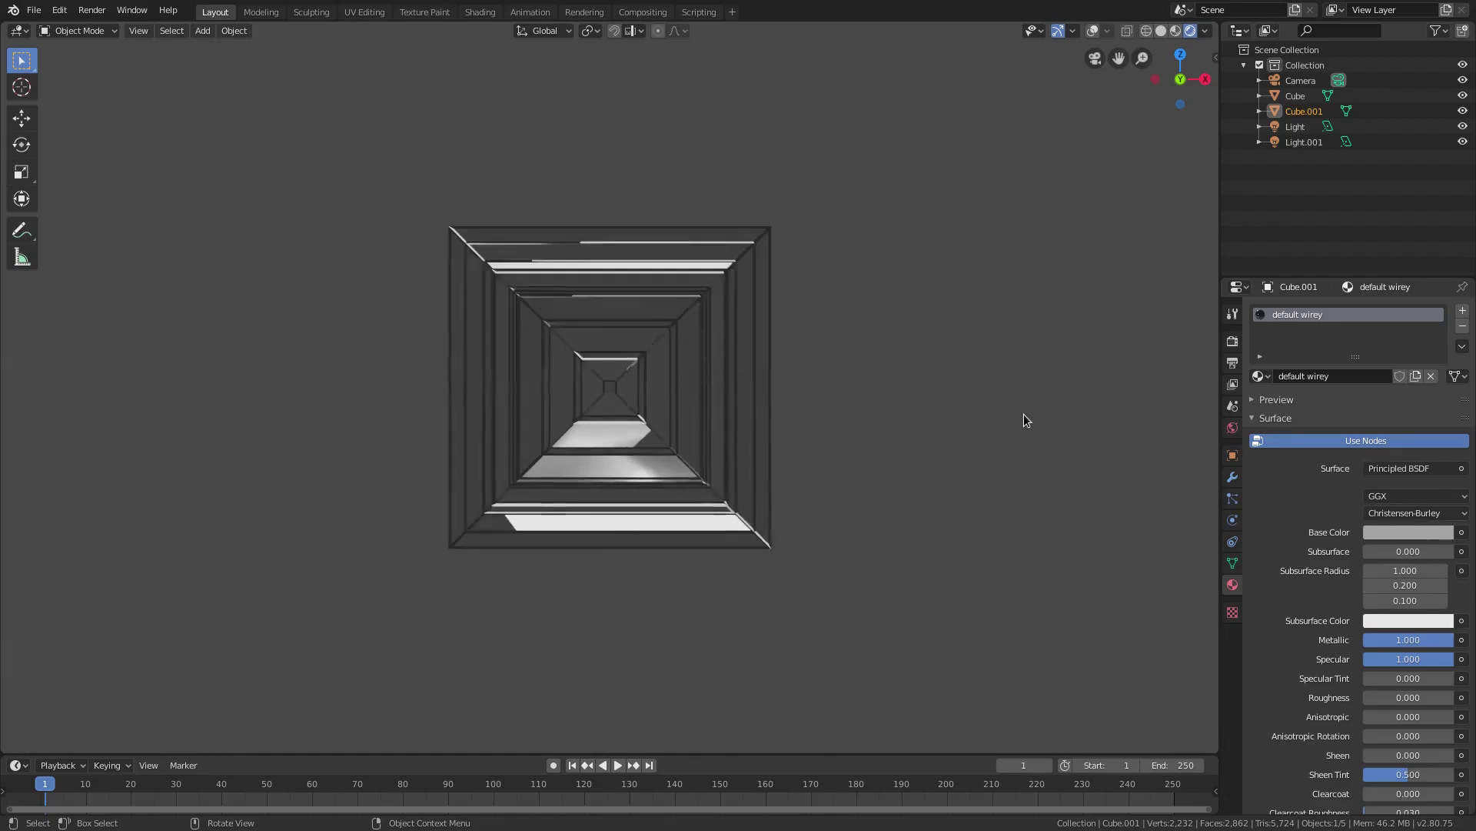
scroll(999, 426, "down", 3)
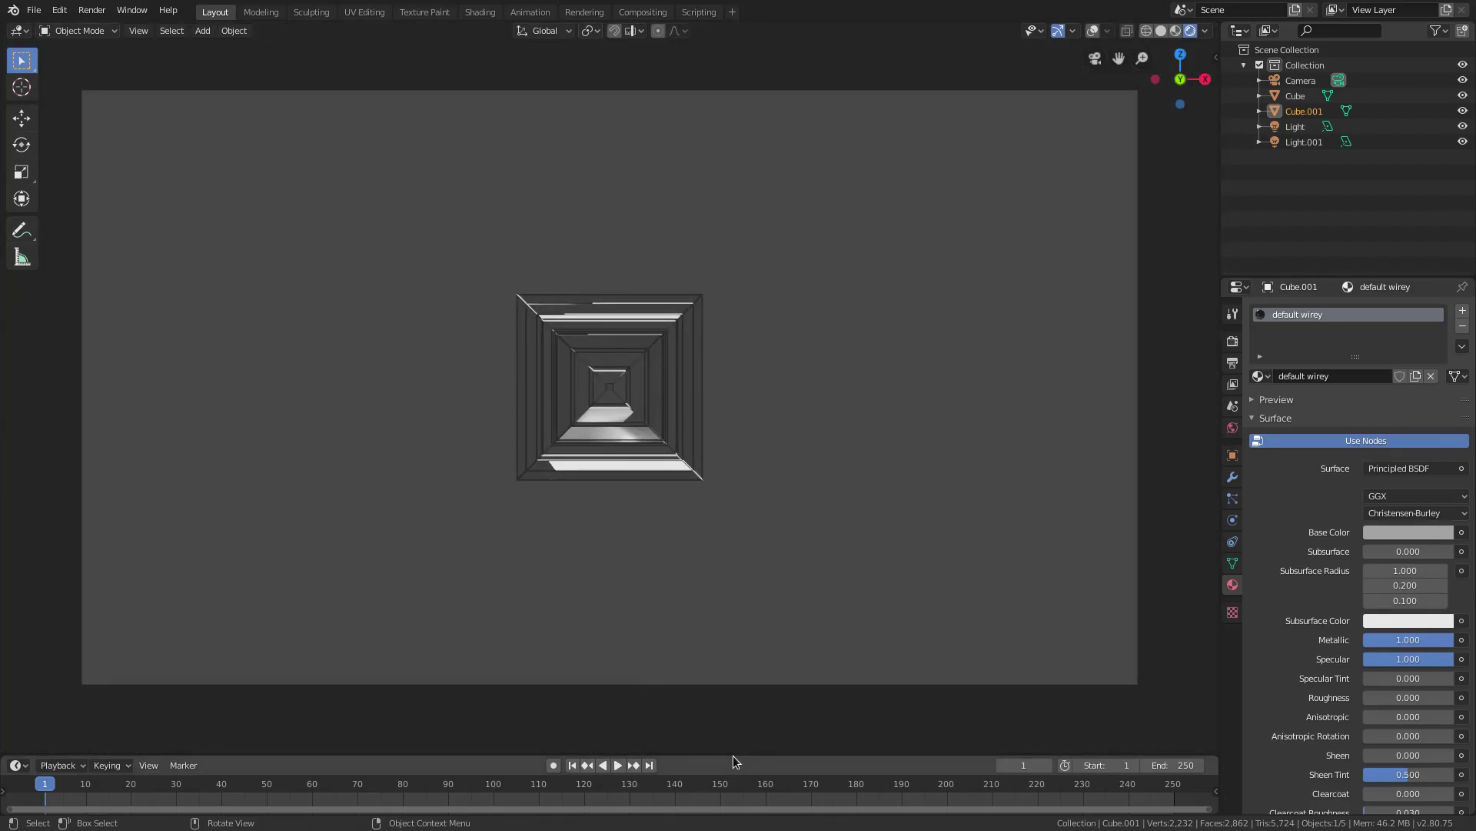
left_click_drag(737, 752, 737, 737)
Orbit out of the camera view, restore overlays and select the first area light
middle_click_drag(738, 505, 792, 484)
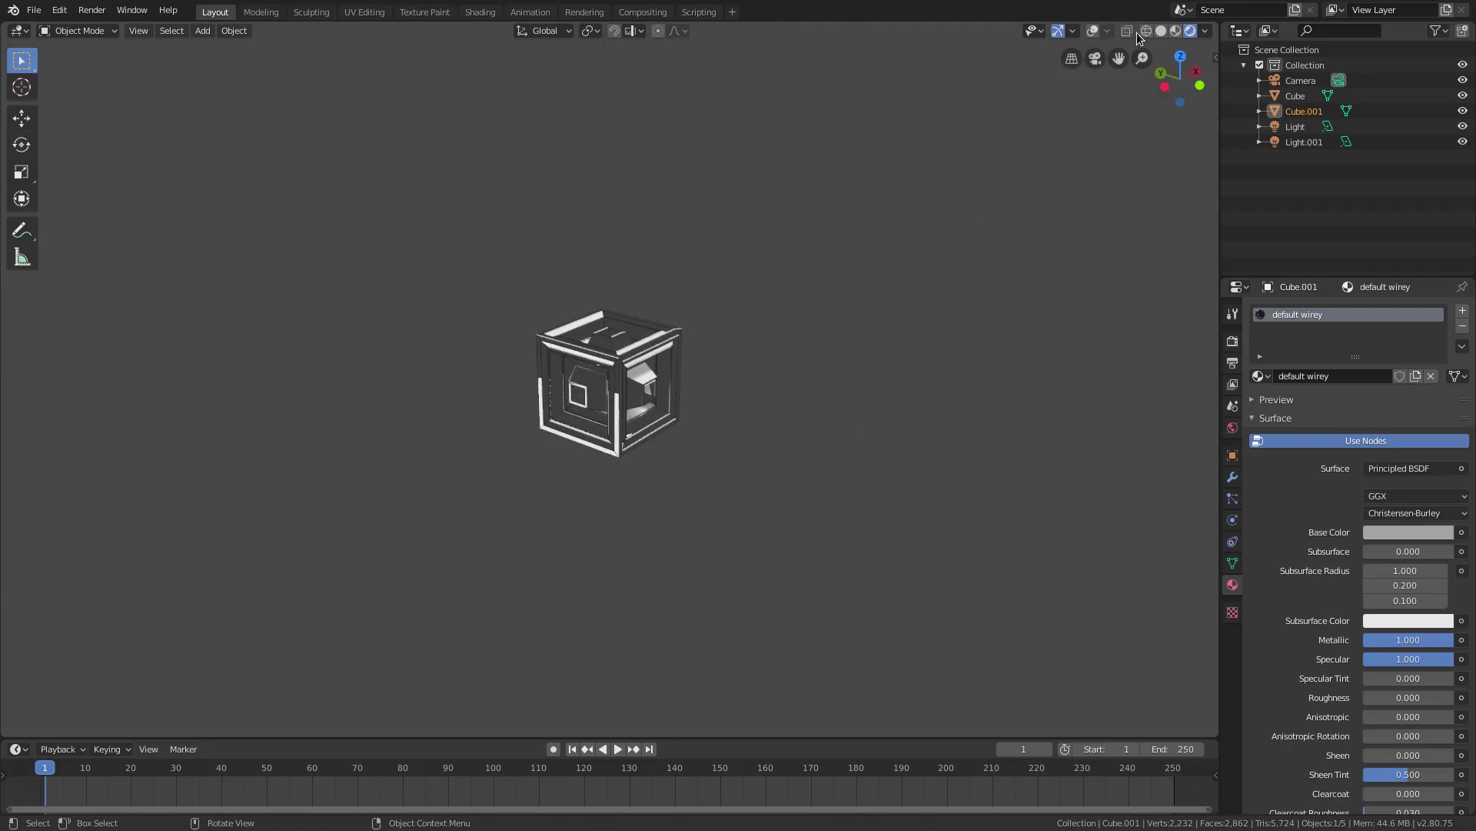
left_click(1093, 32)
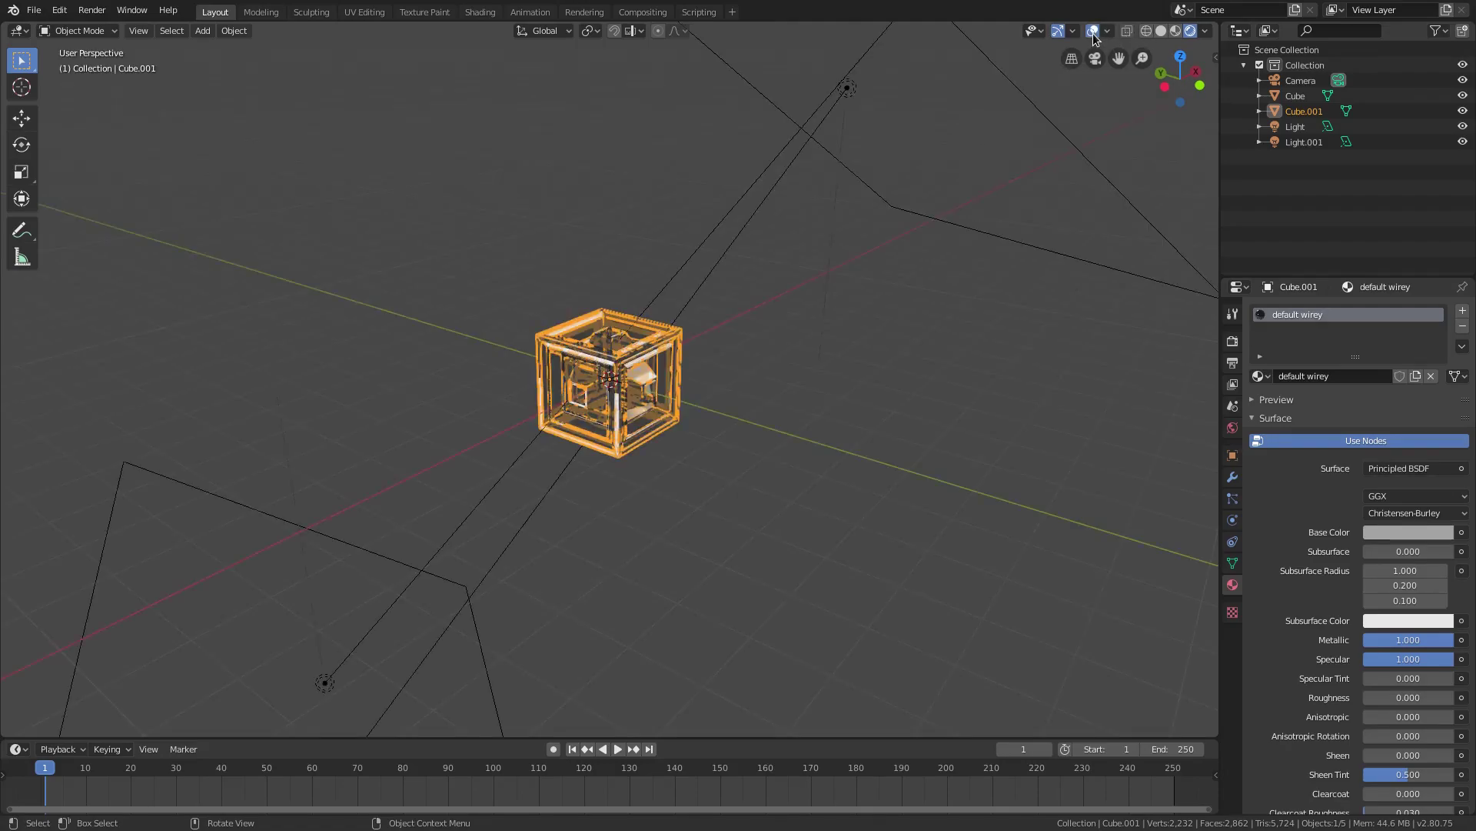
left_click(851, 96)
scroll(792, 310, "down", 3)
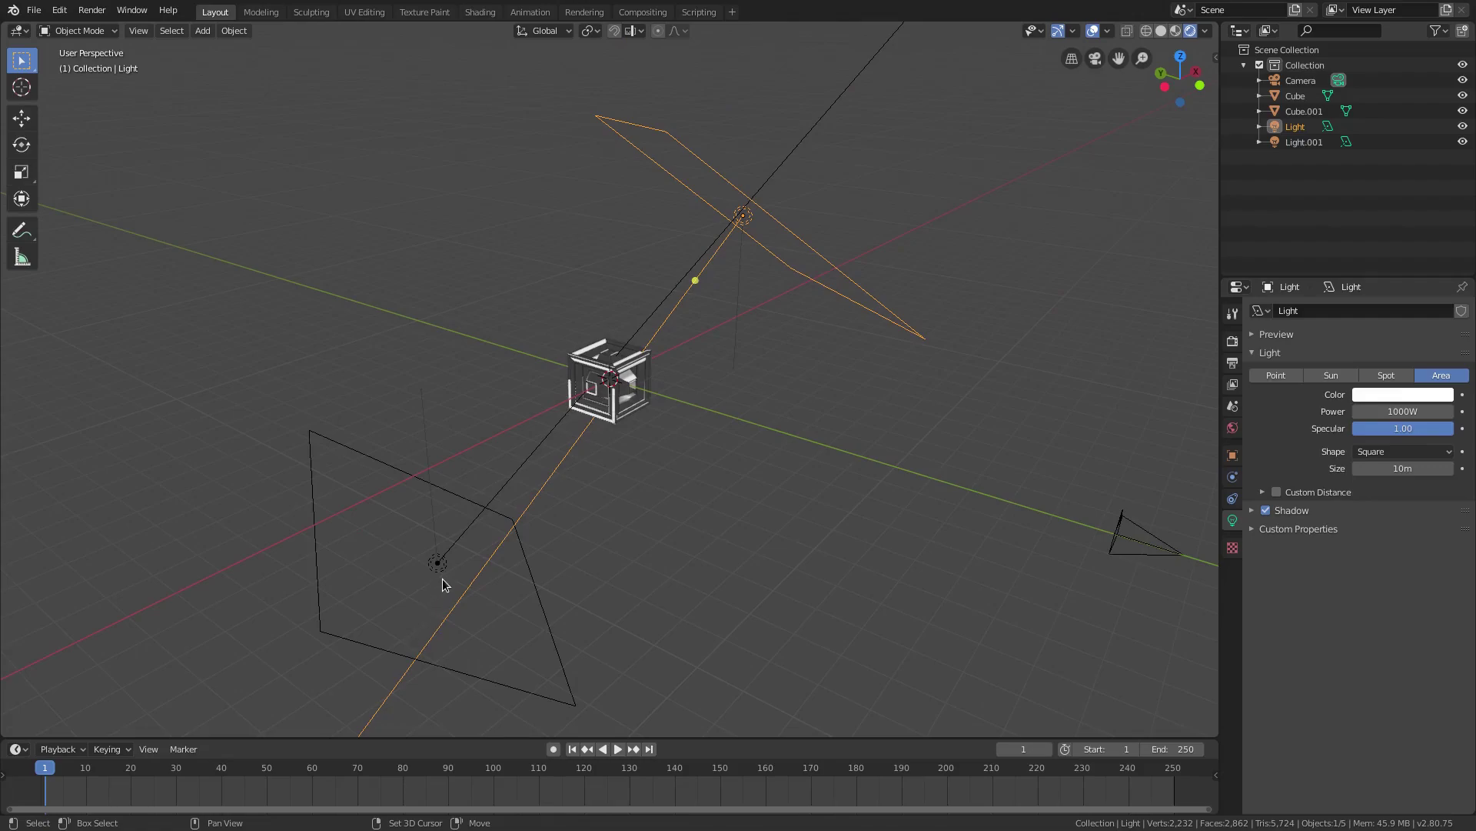
Add Light.001 to the selection and set the frame range to start 0, end 100
left_click(440, 563, "shift")
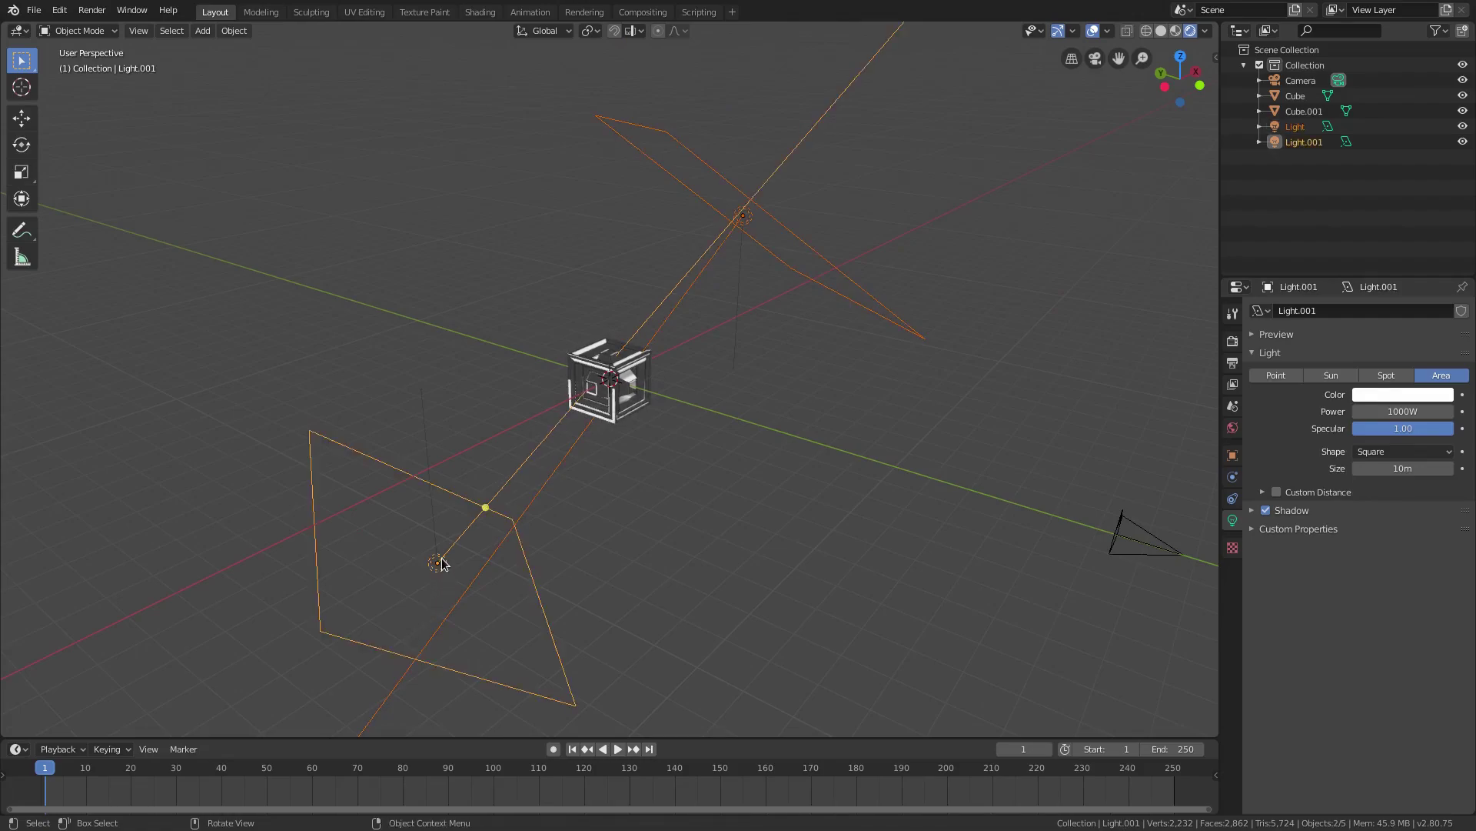
left_click(1180, 743)
type("100")
key("Return")
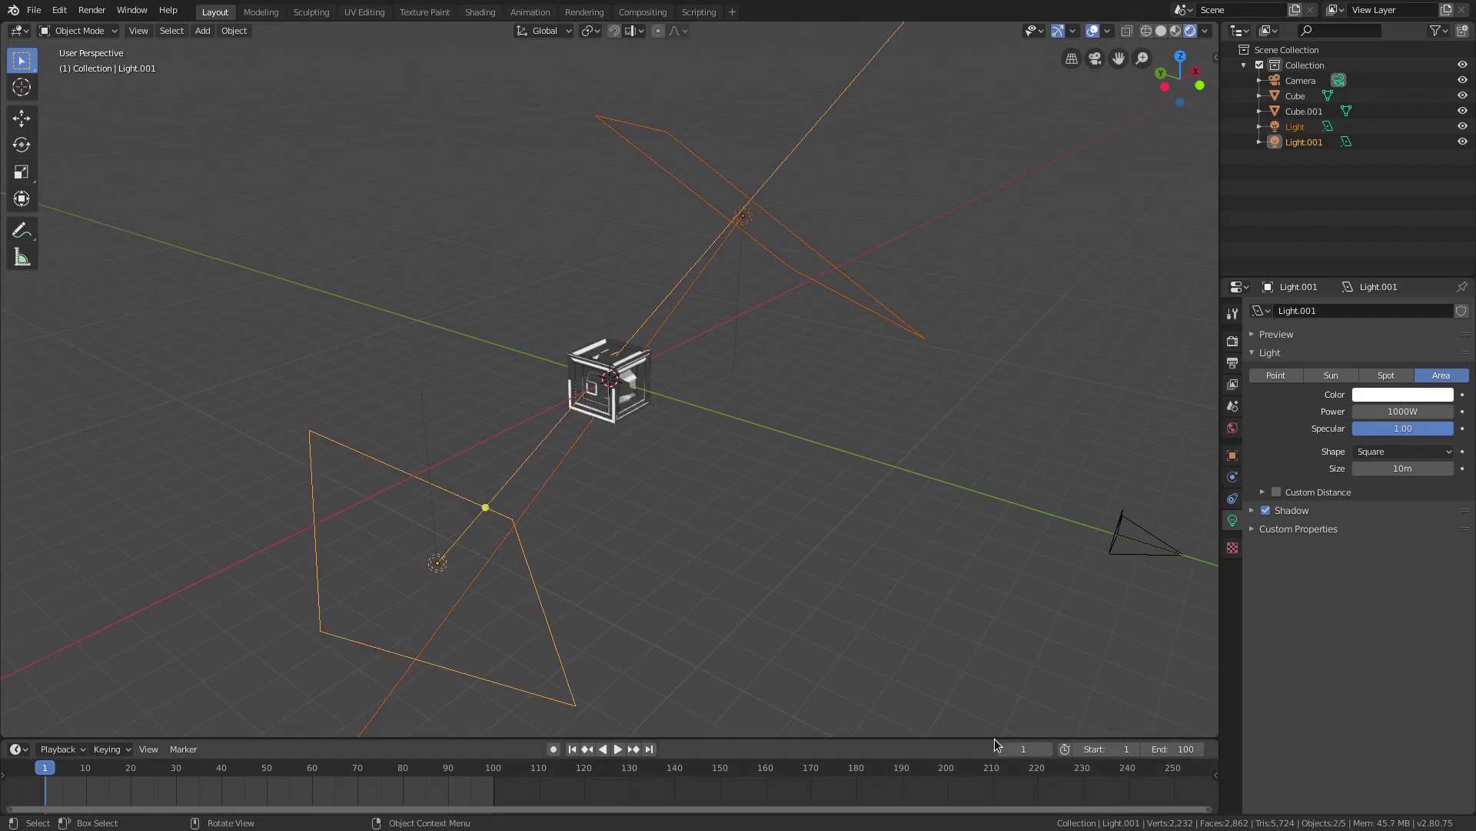
left_click(1113, 747)
type("0")
key("Return")
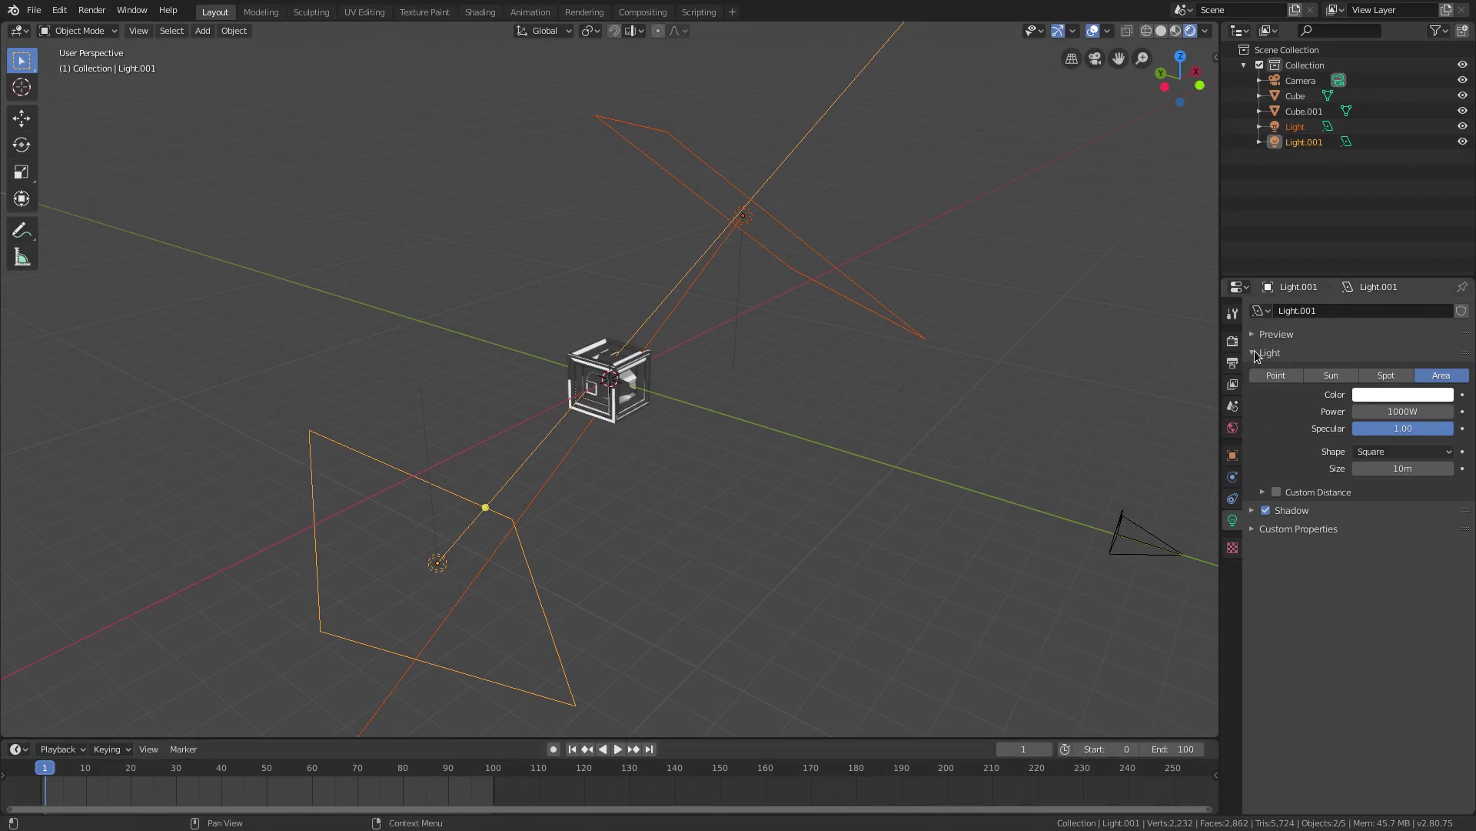
Set the output frame rate to 60 fps
left_click(1233, 342)
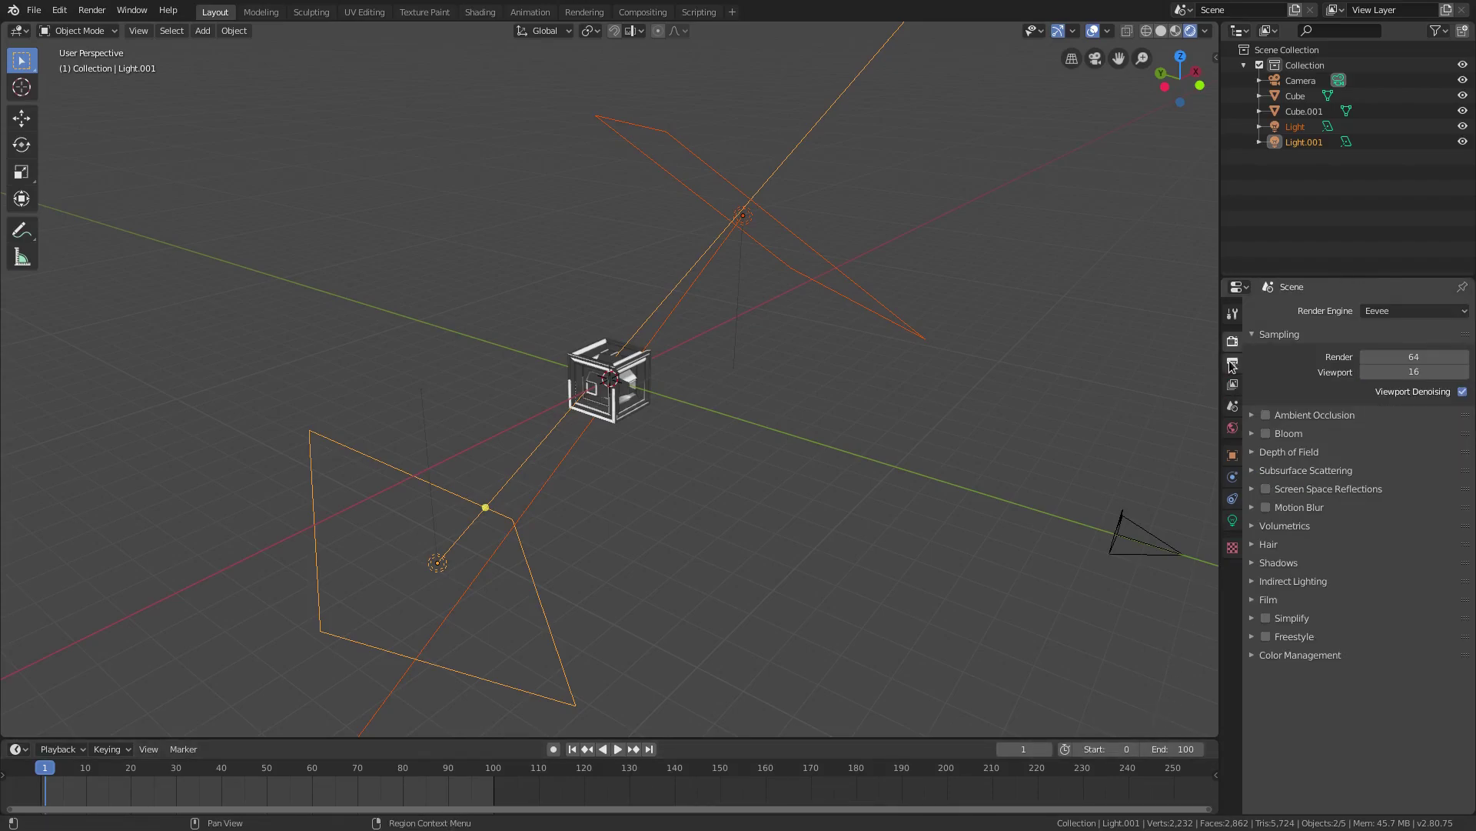
left_click(1233, 364)
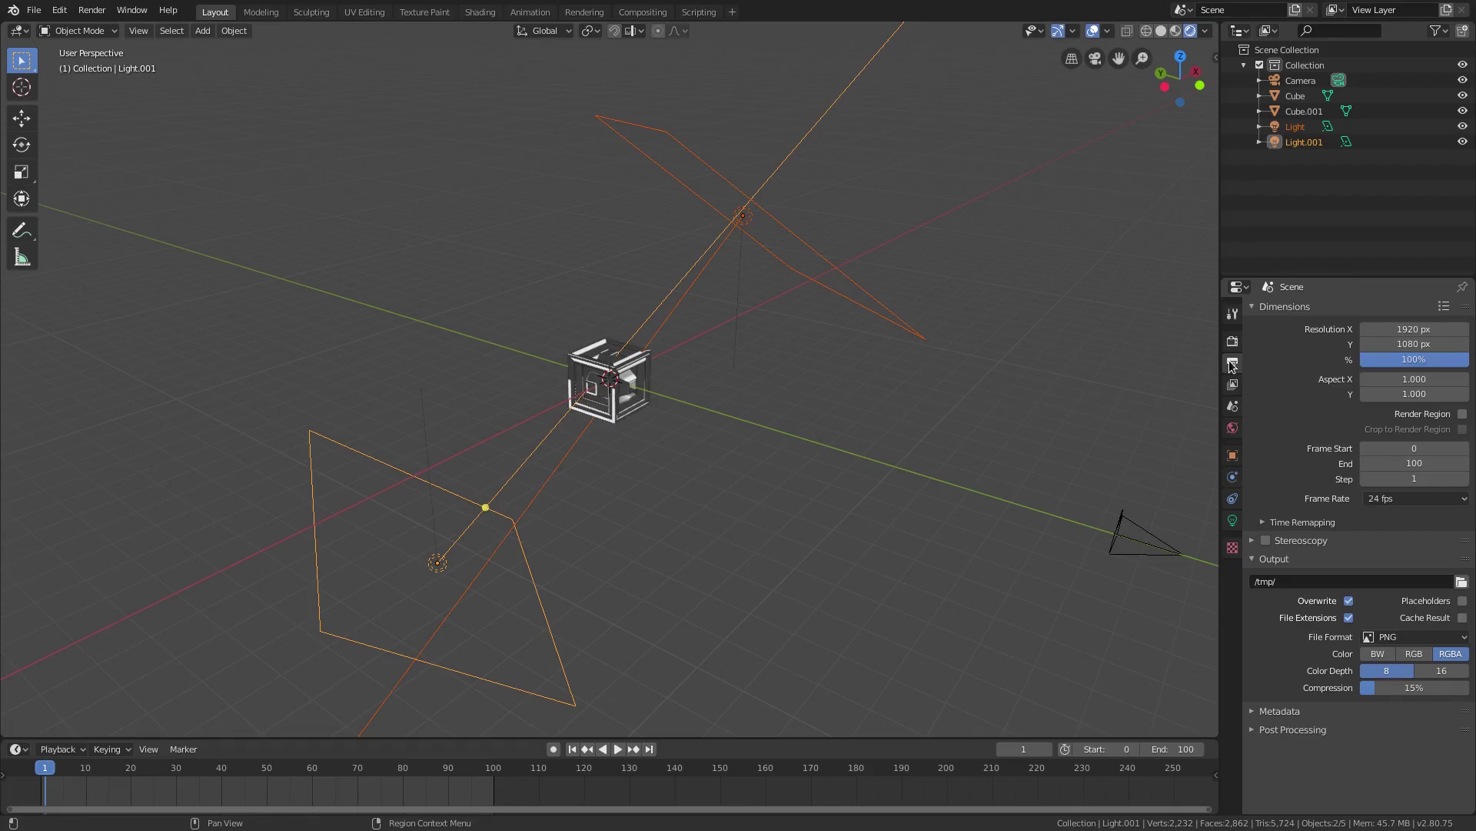
left_click(1419, 498)
left_click(1418, 624)
scroll(715, 486, "up", 5)
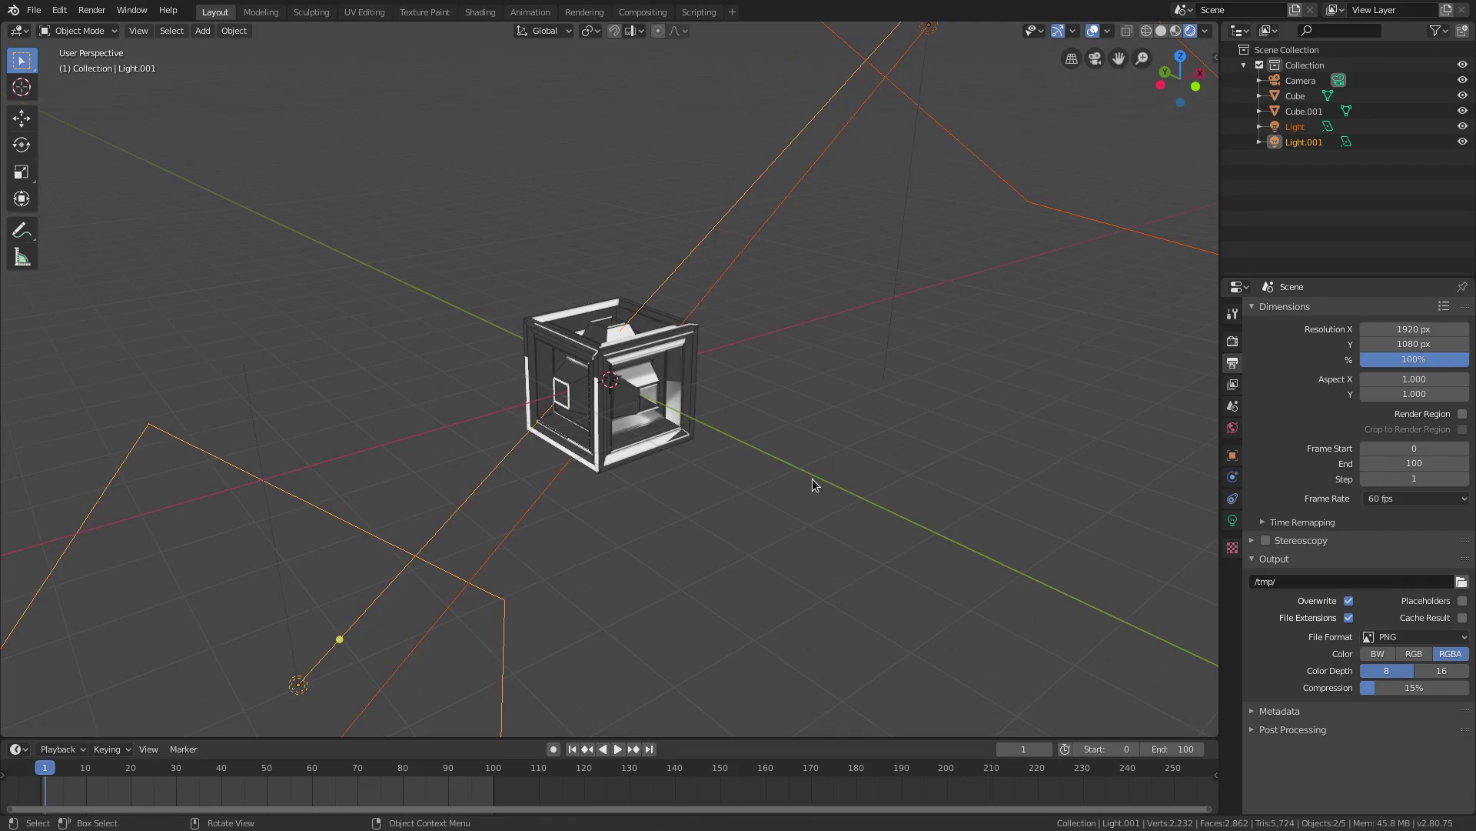
Insert a rotation keyframe for the light at frame 0
middle_click_drag(812, 478, 692, 274)
left_click(573, 749)
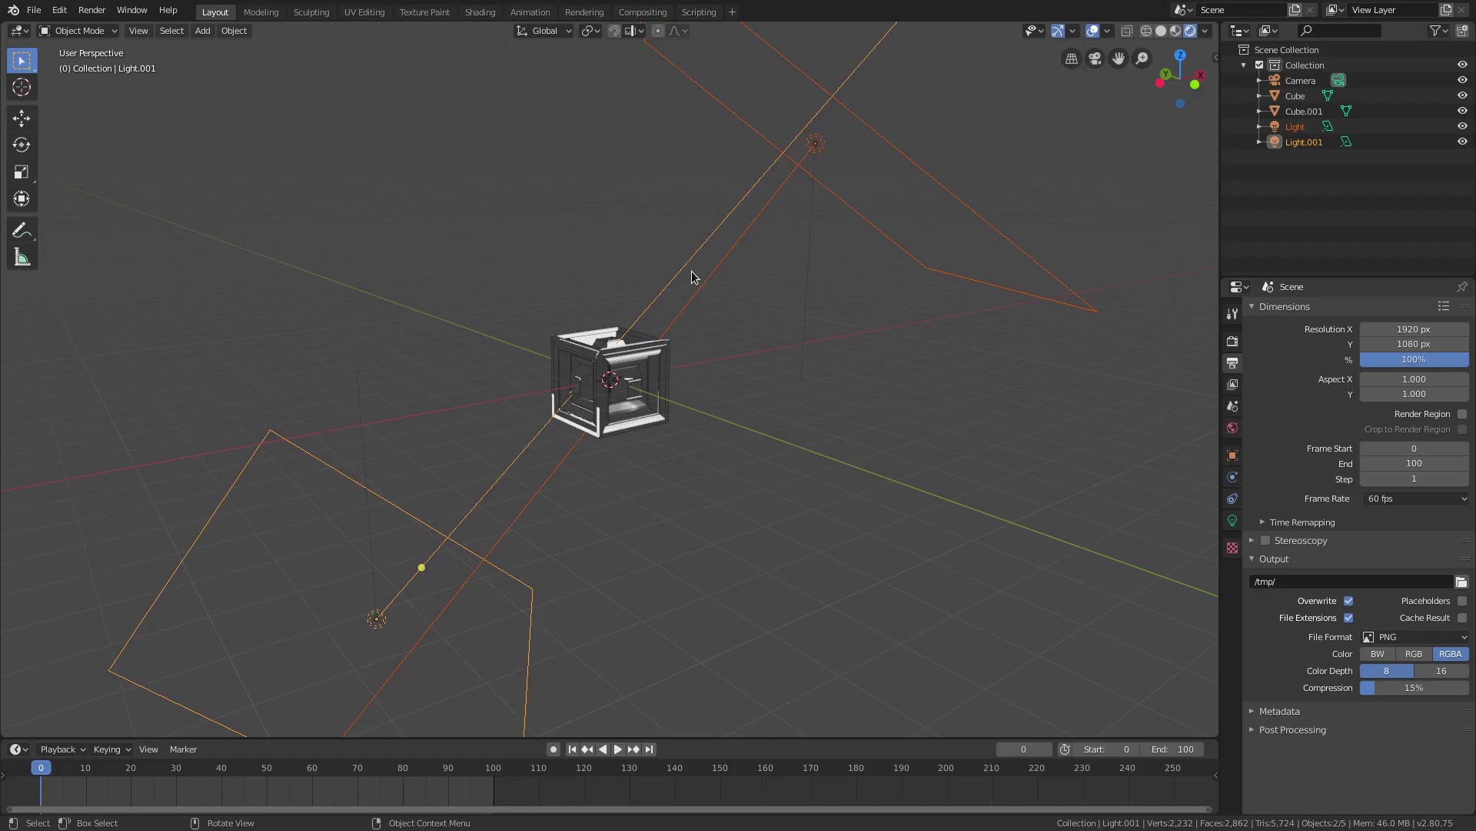
key("i")
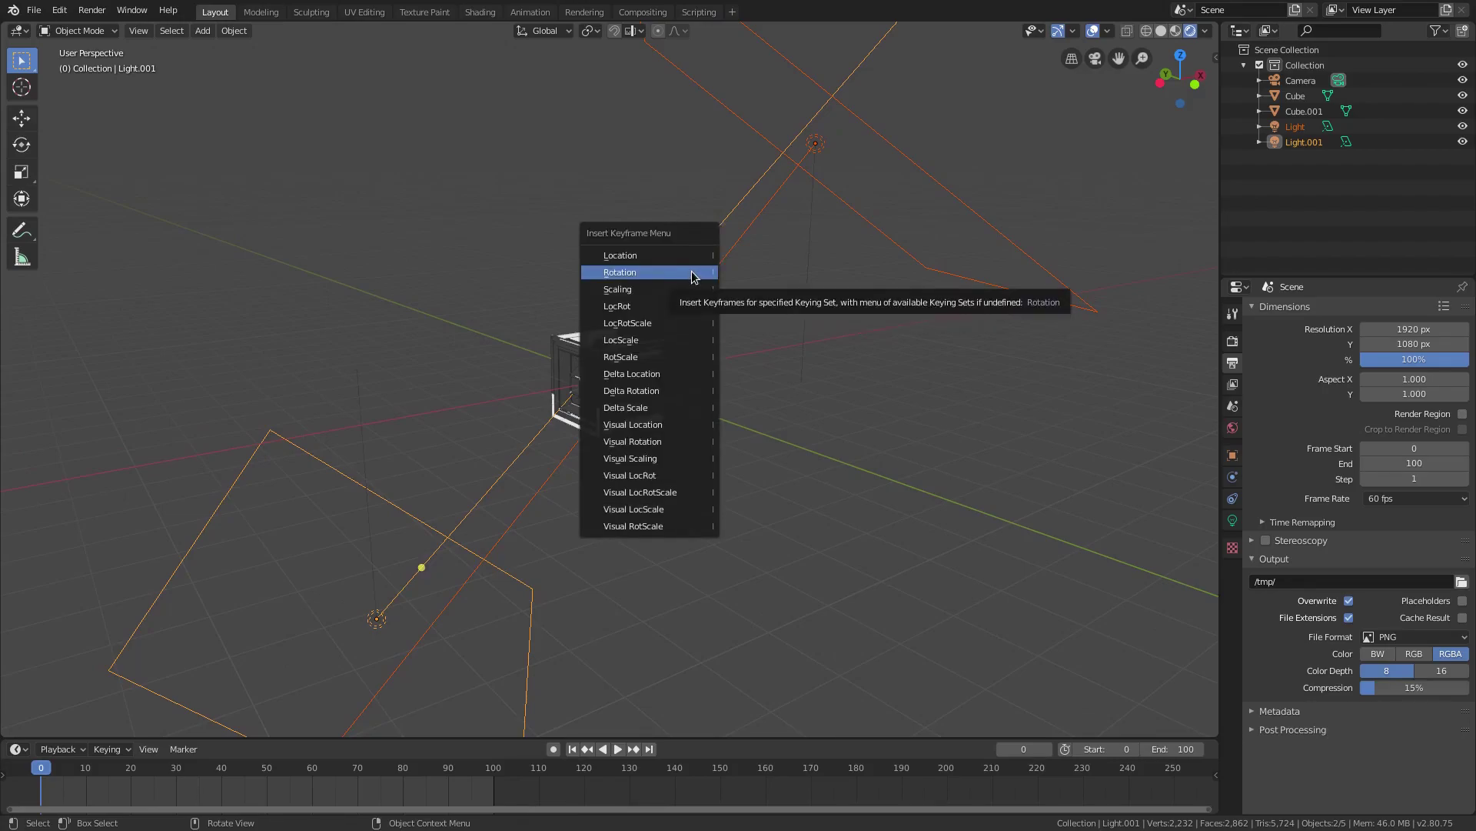
left_click(694, 274)
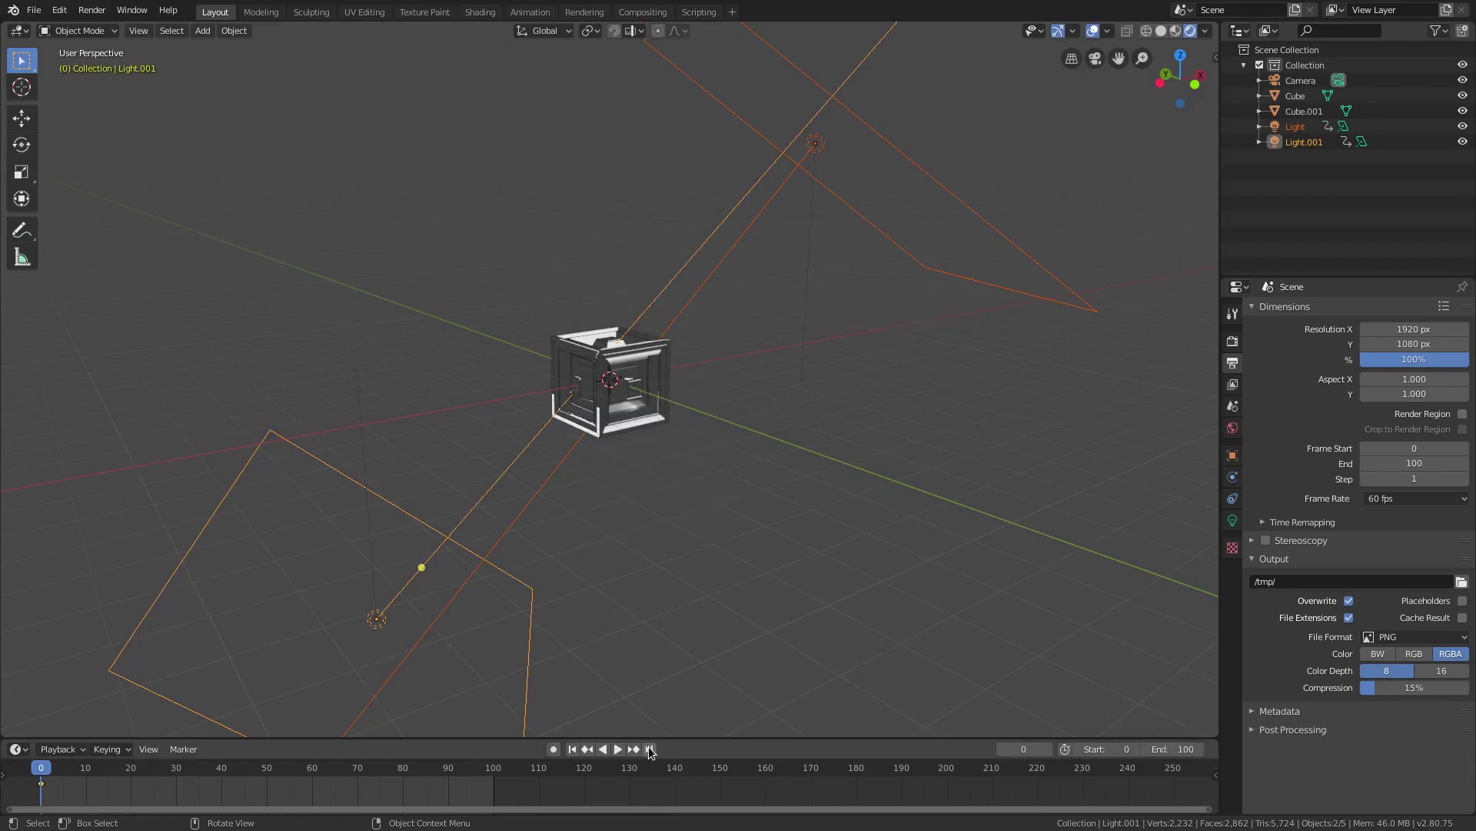
At frame 50, rotate the light 180° about Y and keyframe its rotation
left_click(649, 749)
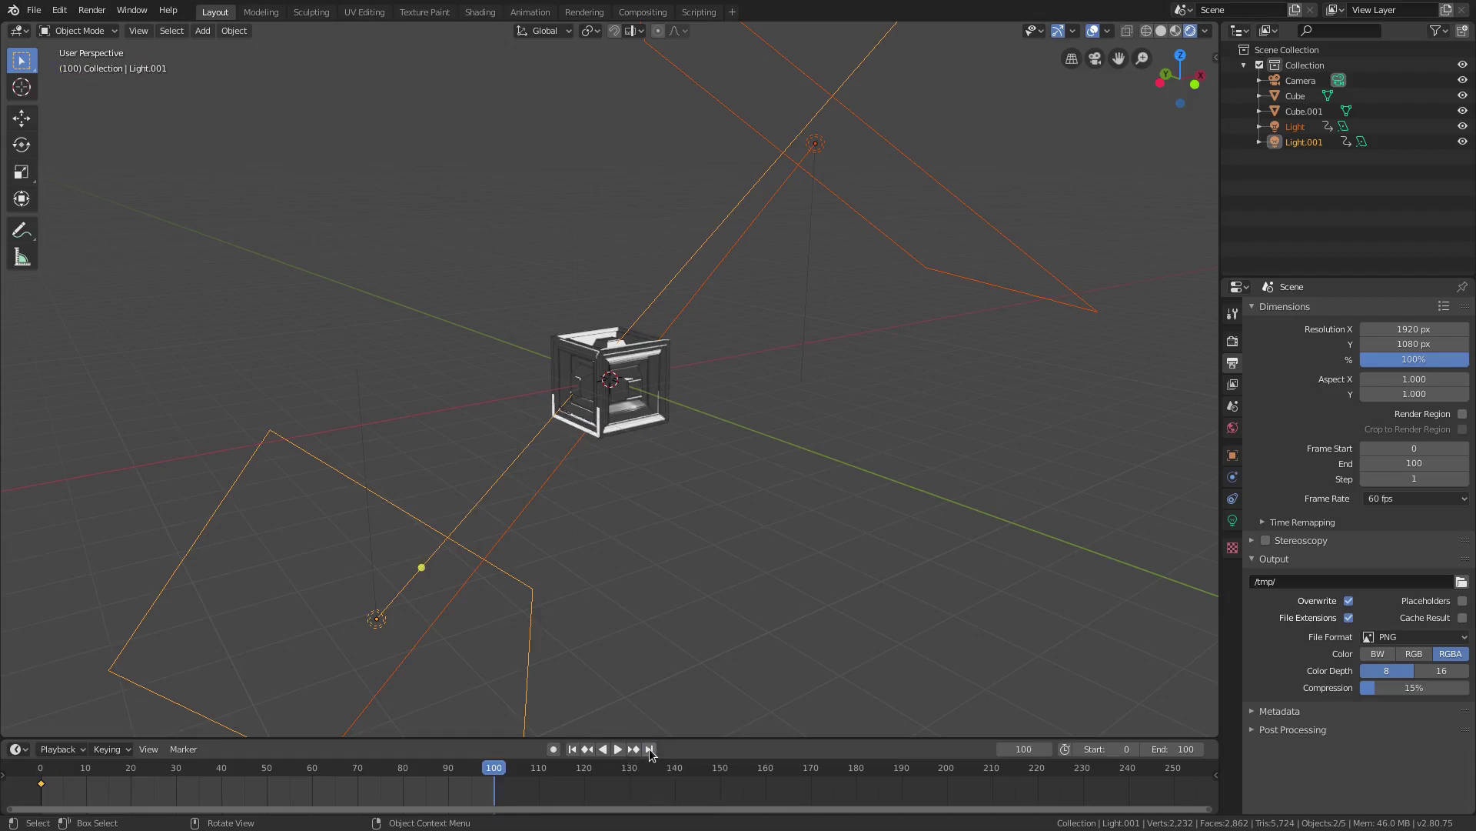
left_click_drag(661, 741, 658, 699)
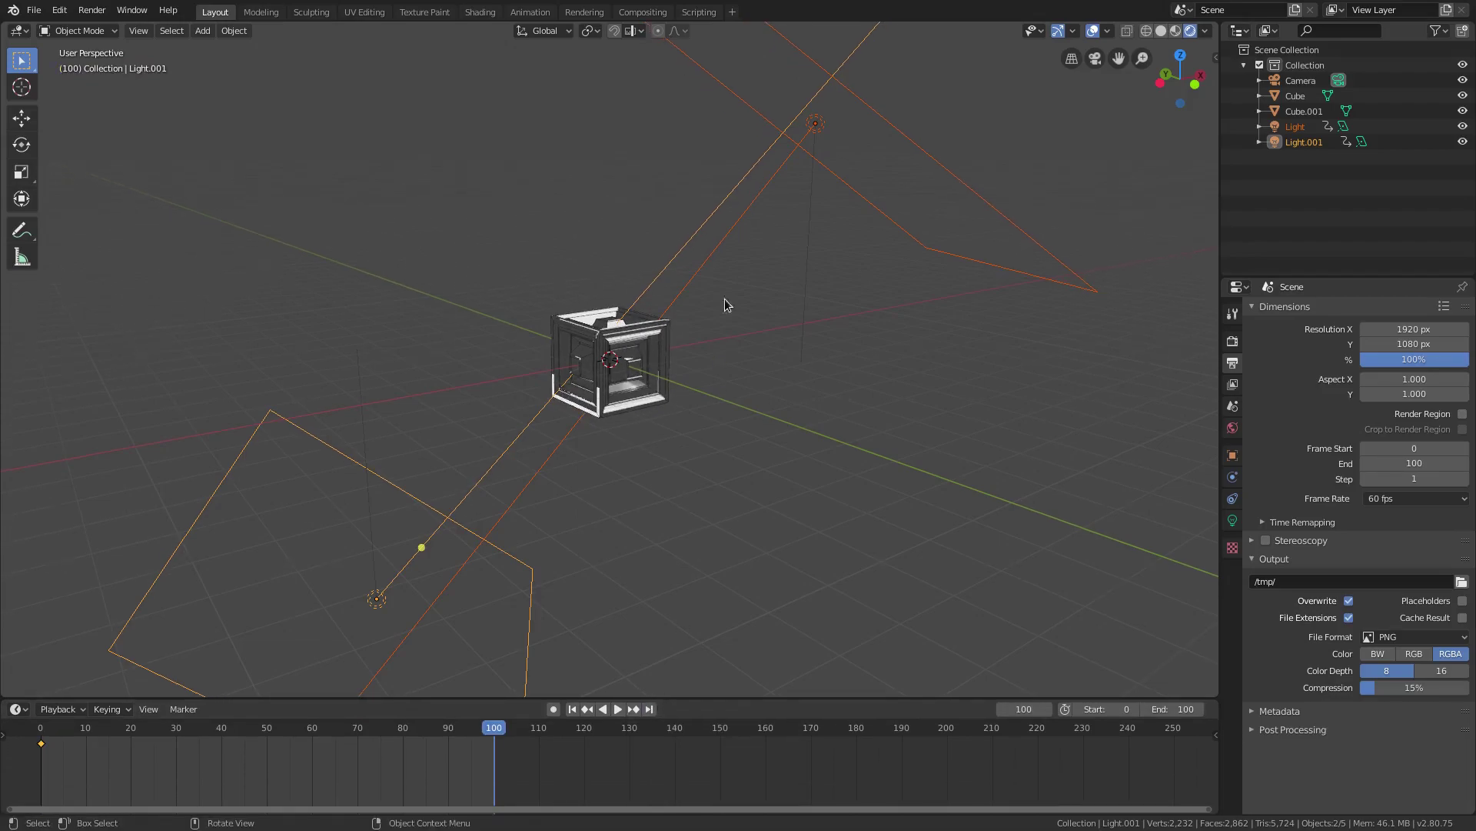
key("i")
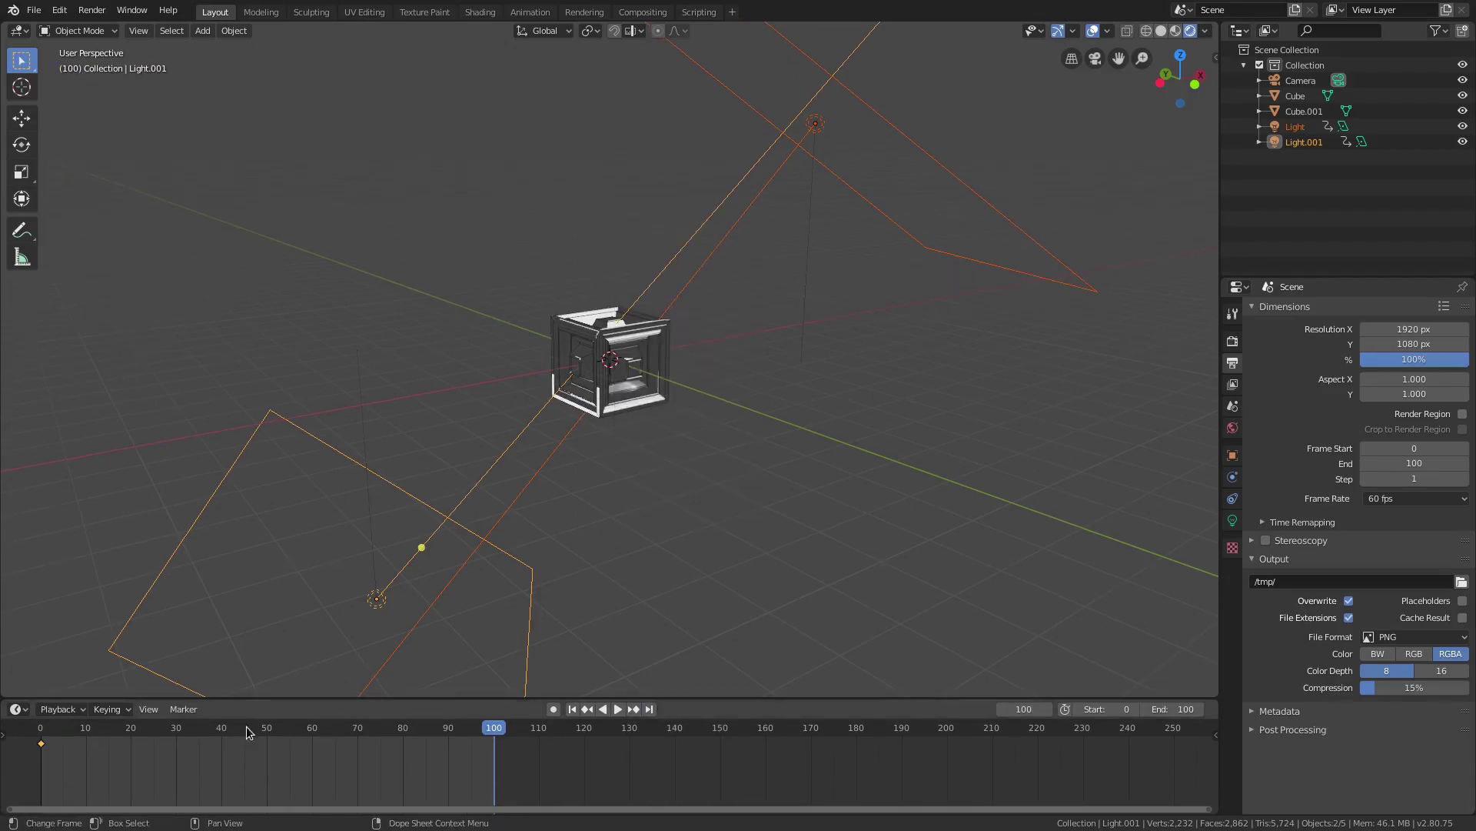
left_click(268, 737)
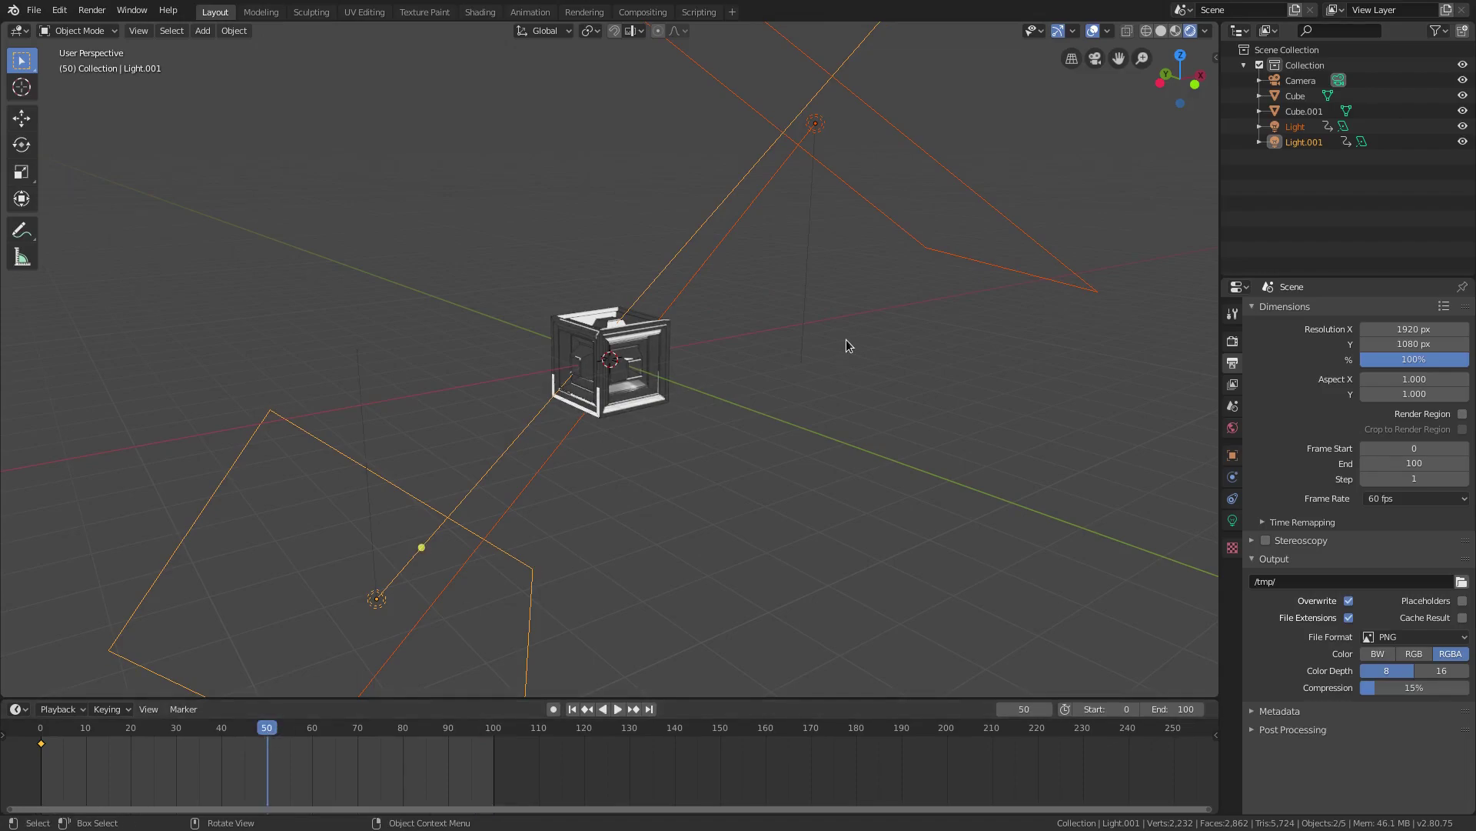
key("r")
key("y")
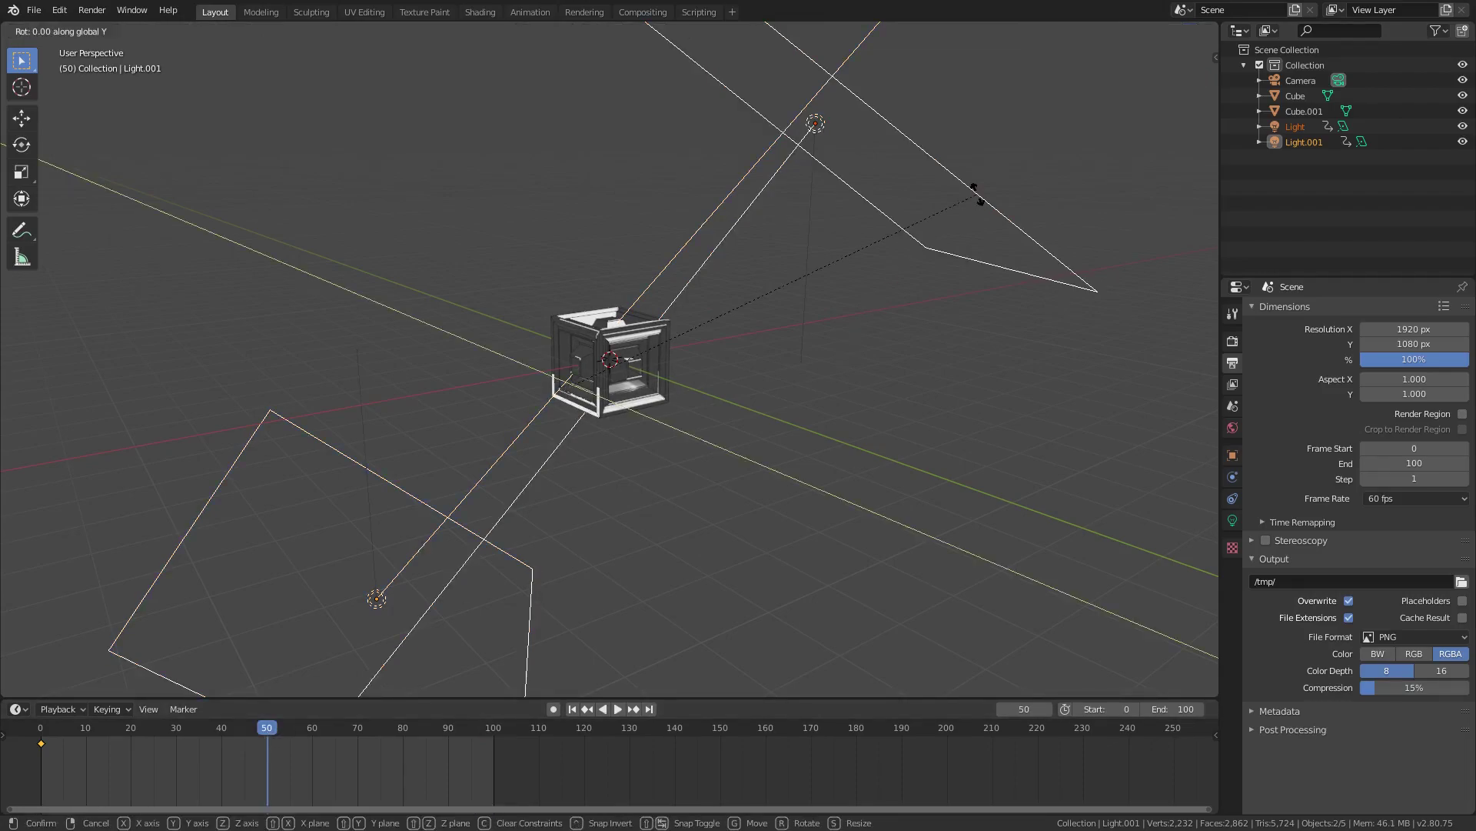
type("180")
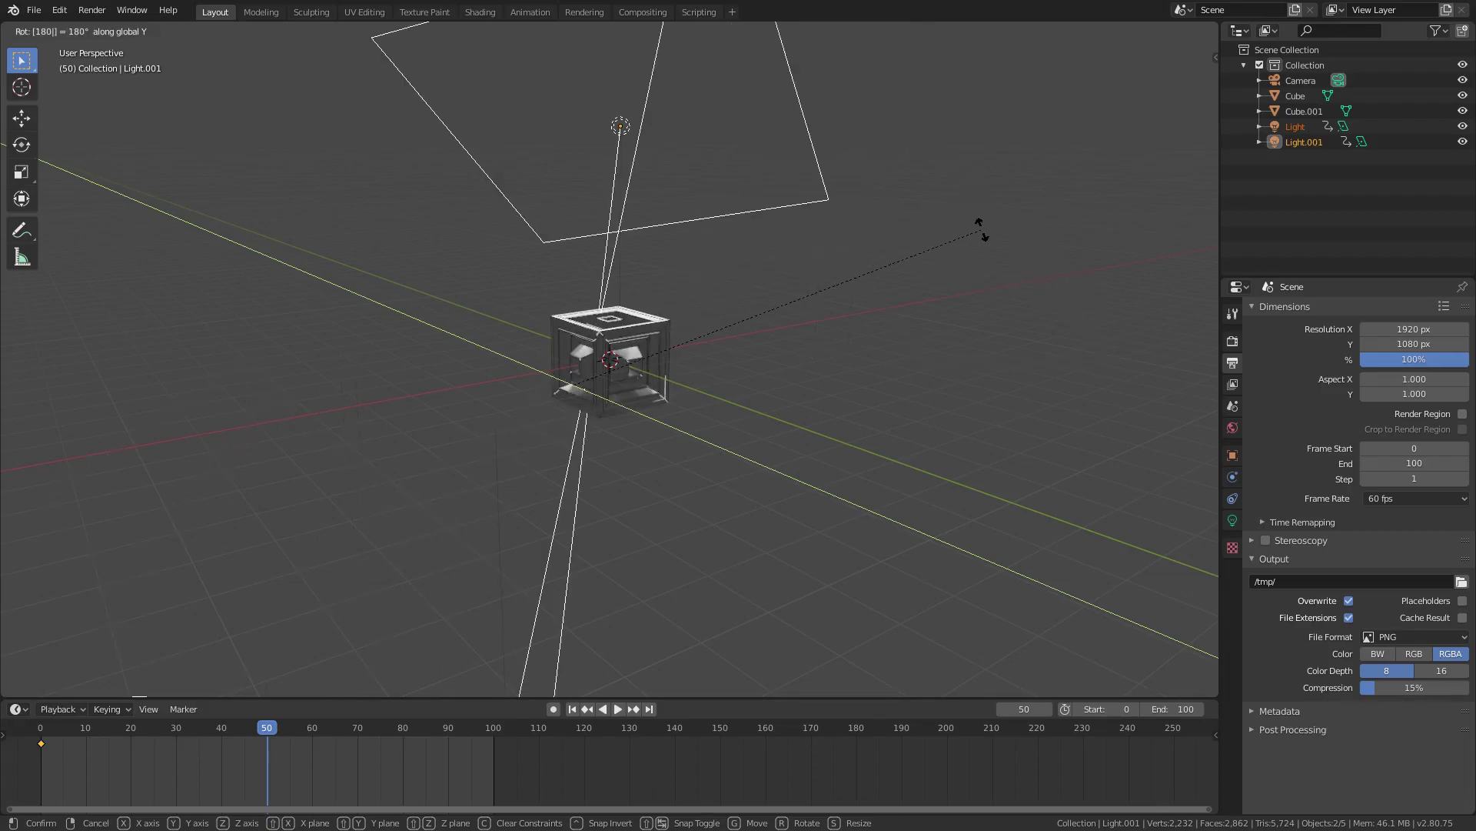
key("Return")
mouse_move(826, 288)
middle_mouse_down()
mouse_move(800, 298)
mouse_move(762, 424)
mouse_move(824, 283)
mouse_move(814, 294)
middle_mouse_up()
key("i")
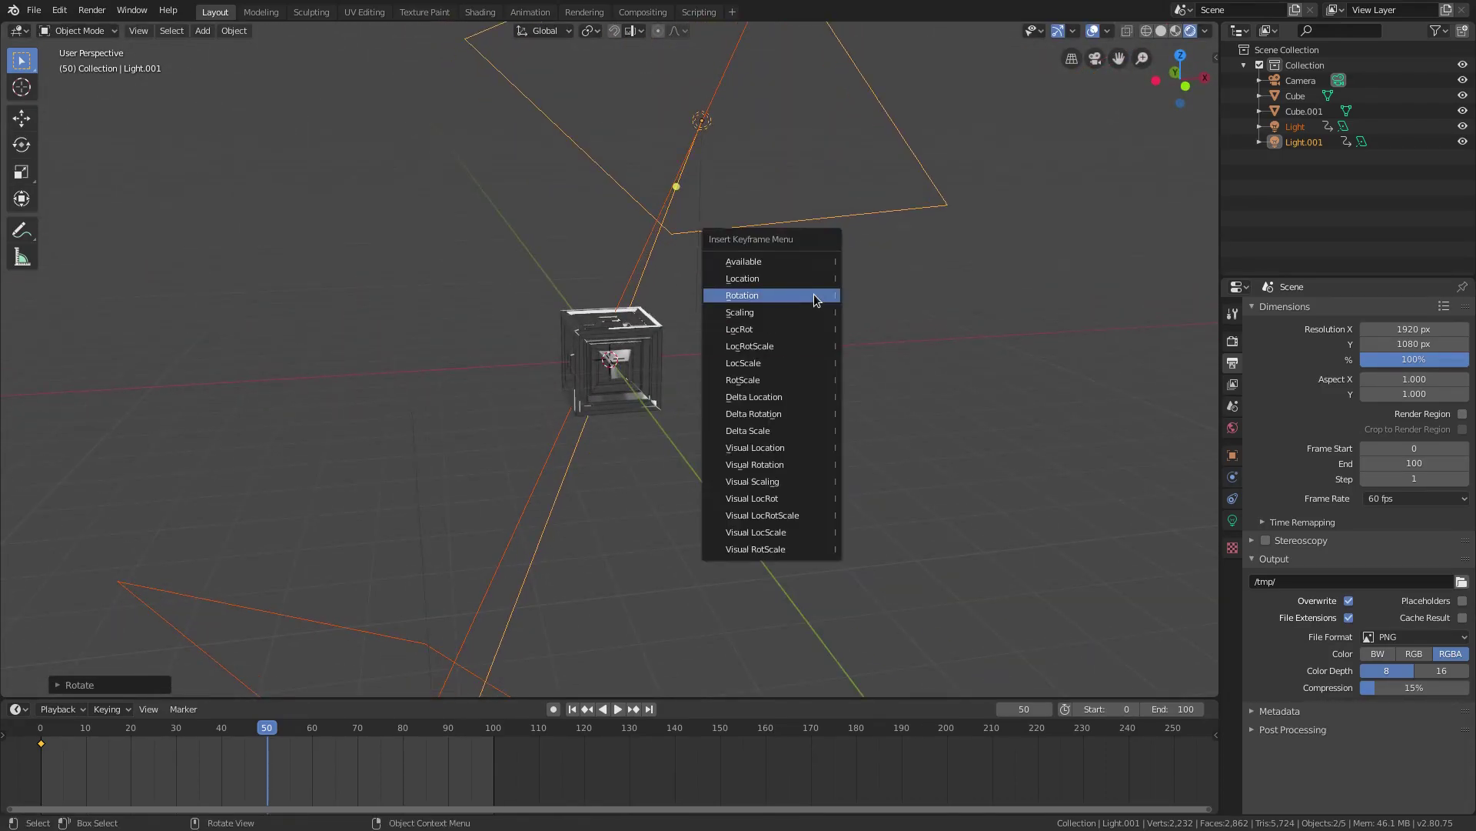
left_click(815, 295)
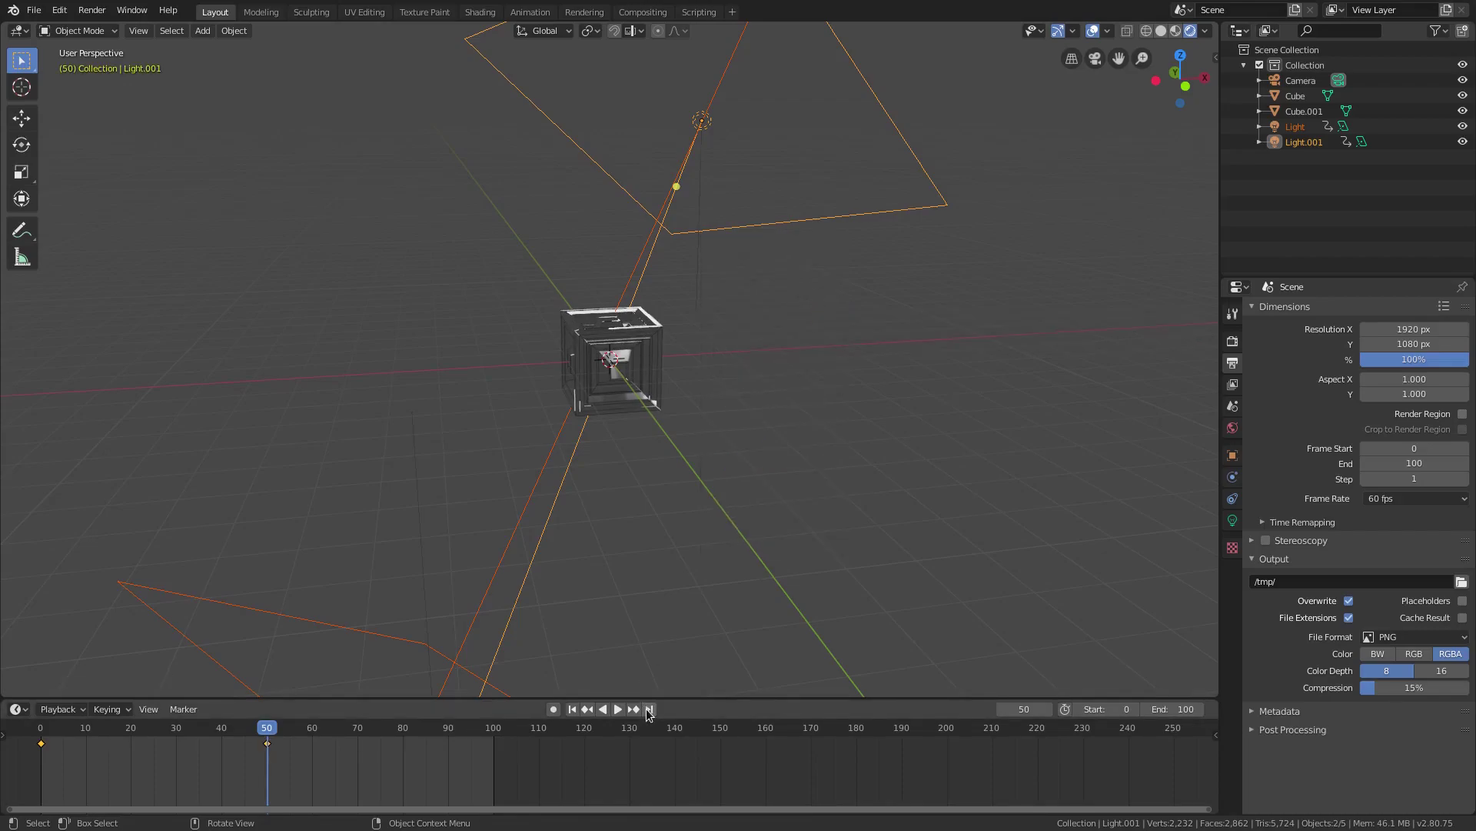
At frame 100, rotate the light another 180° about Y and keyframe its rotation
left_click(648, 709)
key("r")
key("x")
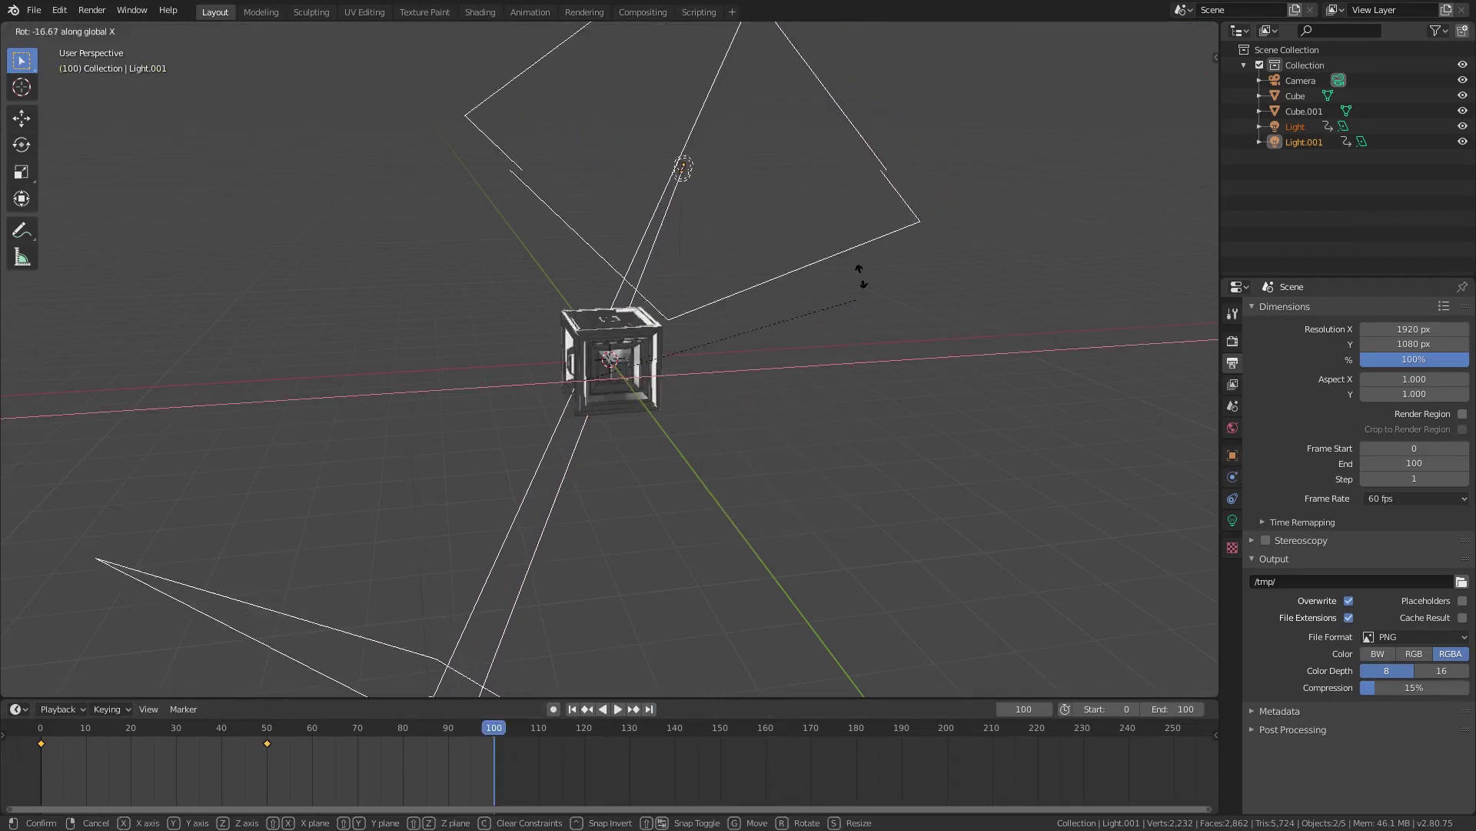
type("y")
type("180")
key("Return")
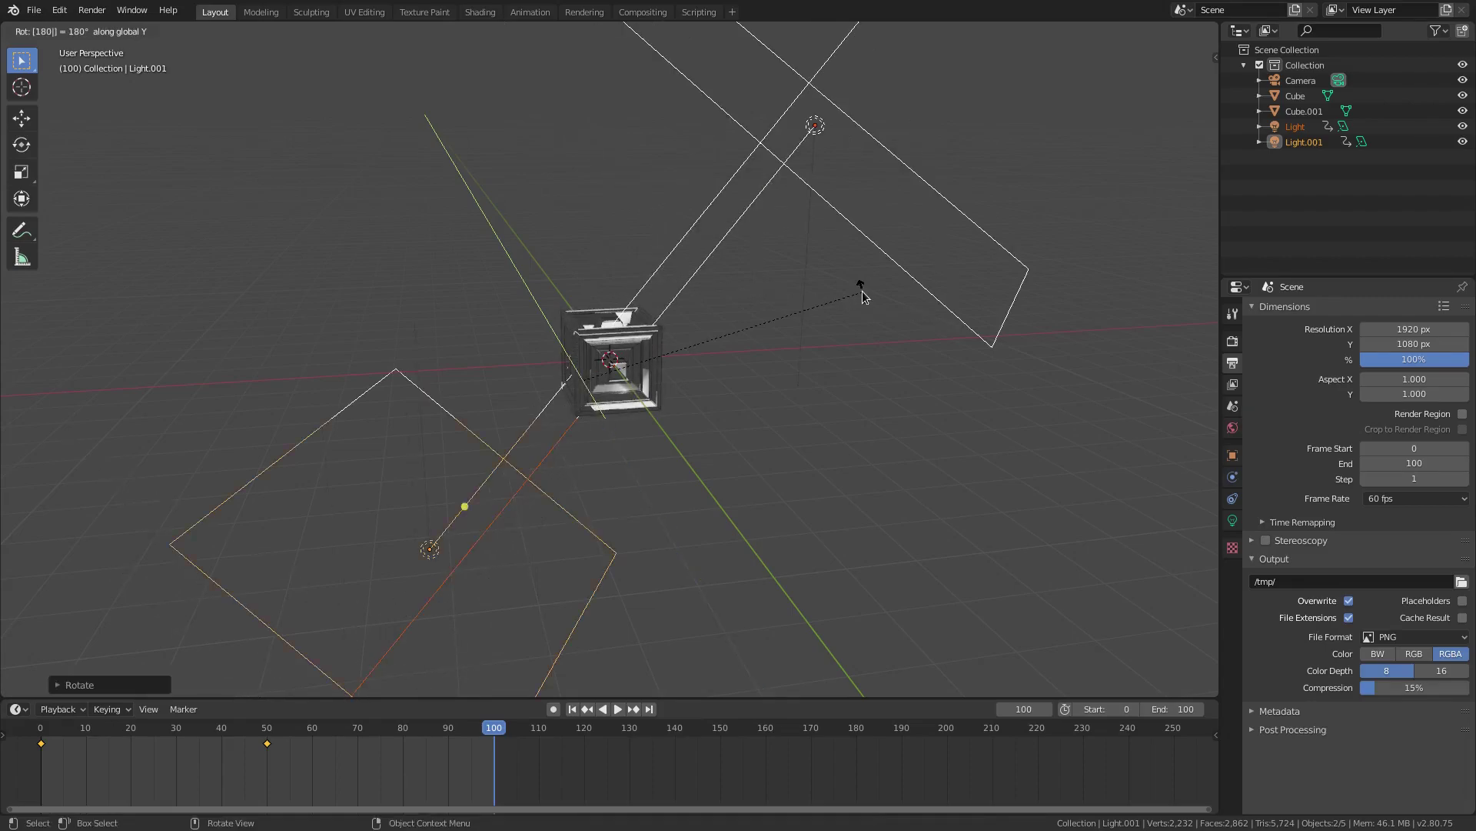
middle_click_drag(811, 307, 884, 335)
key("i")
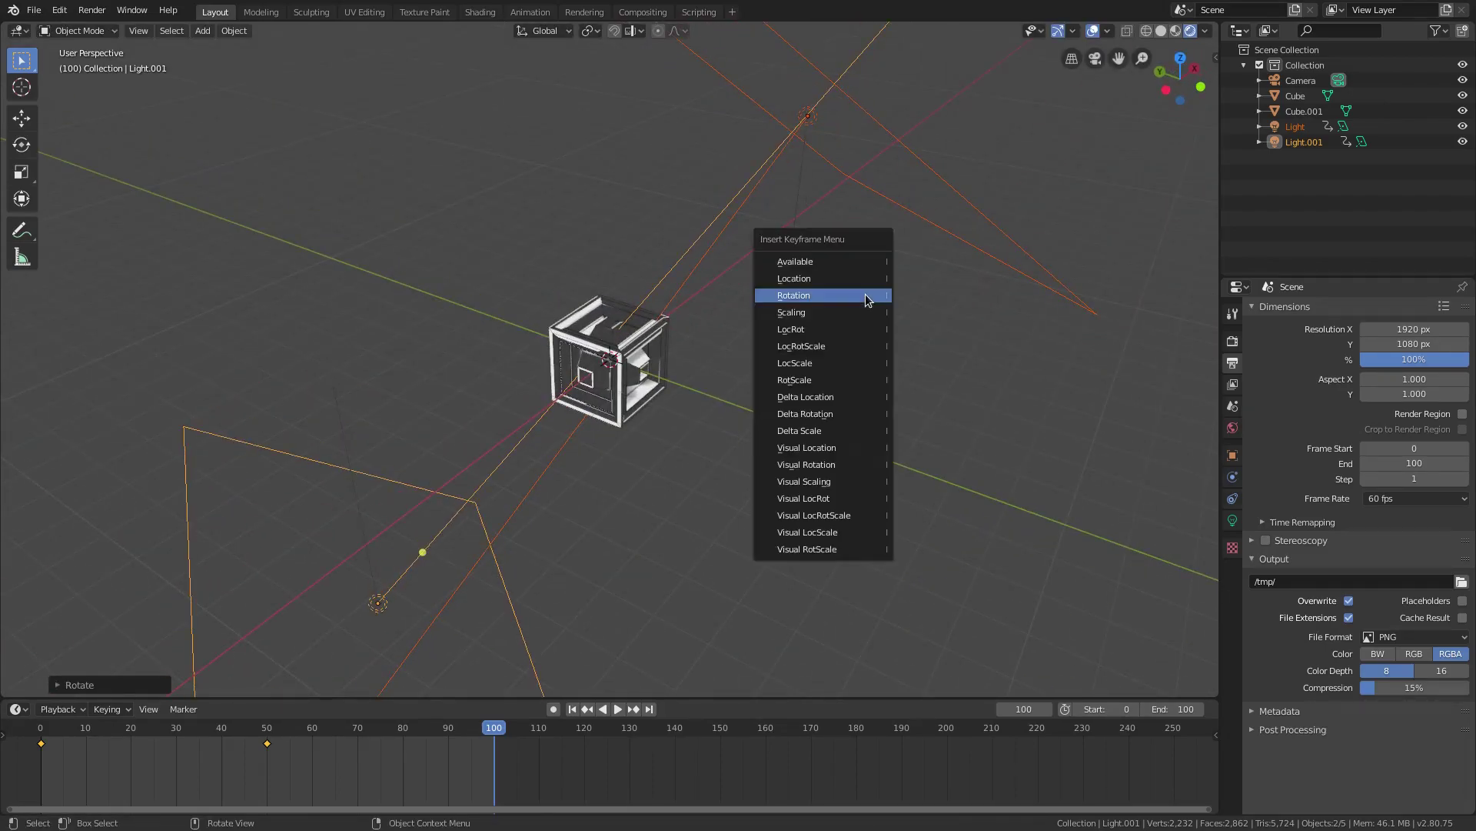
left_click(867, 297)
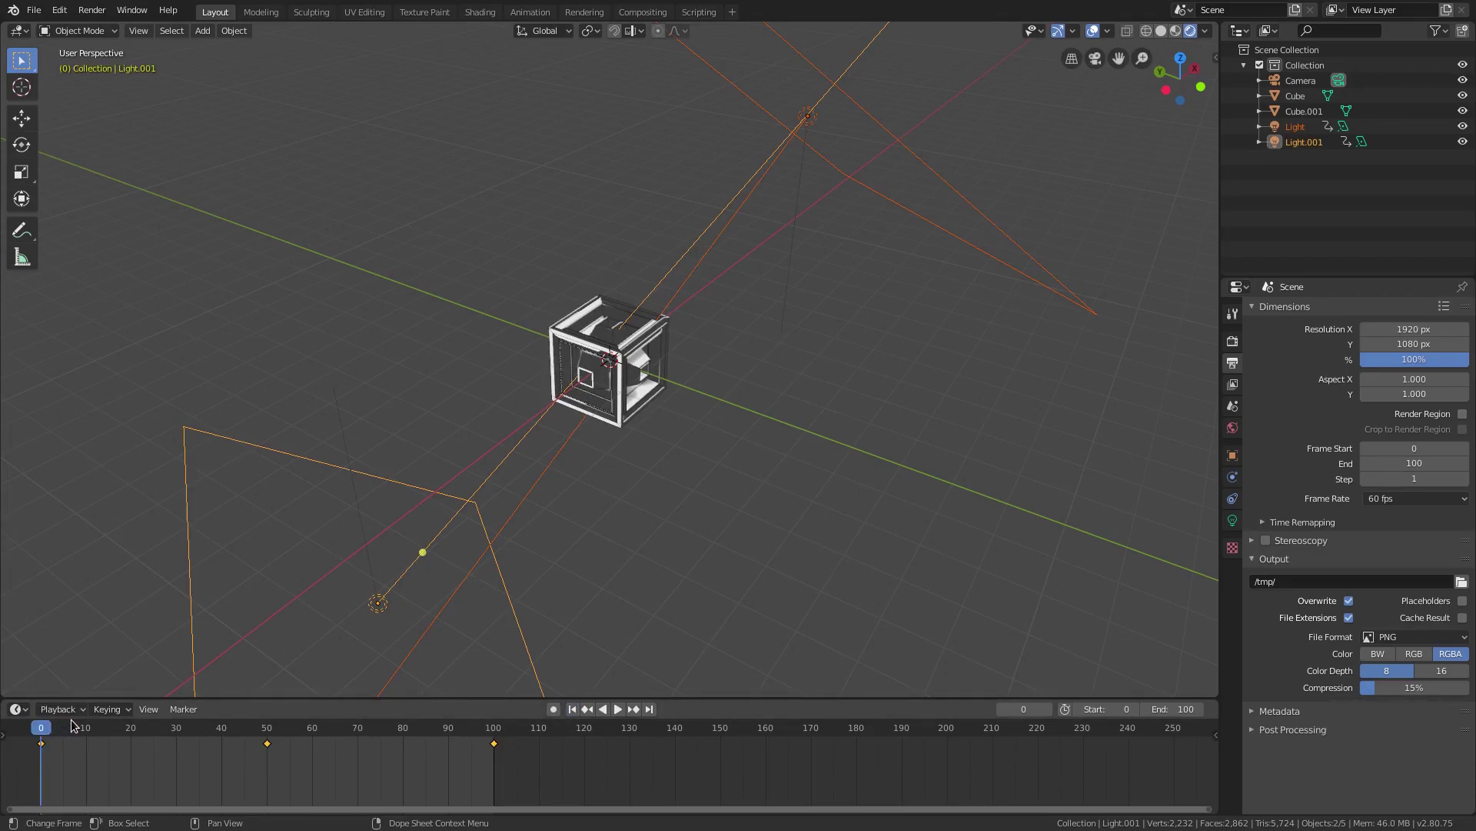
Play and scrub the light rotation animation, then view frame 0 through the camera
key("space")
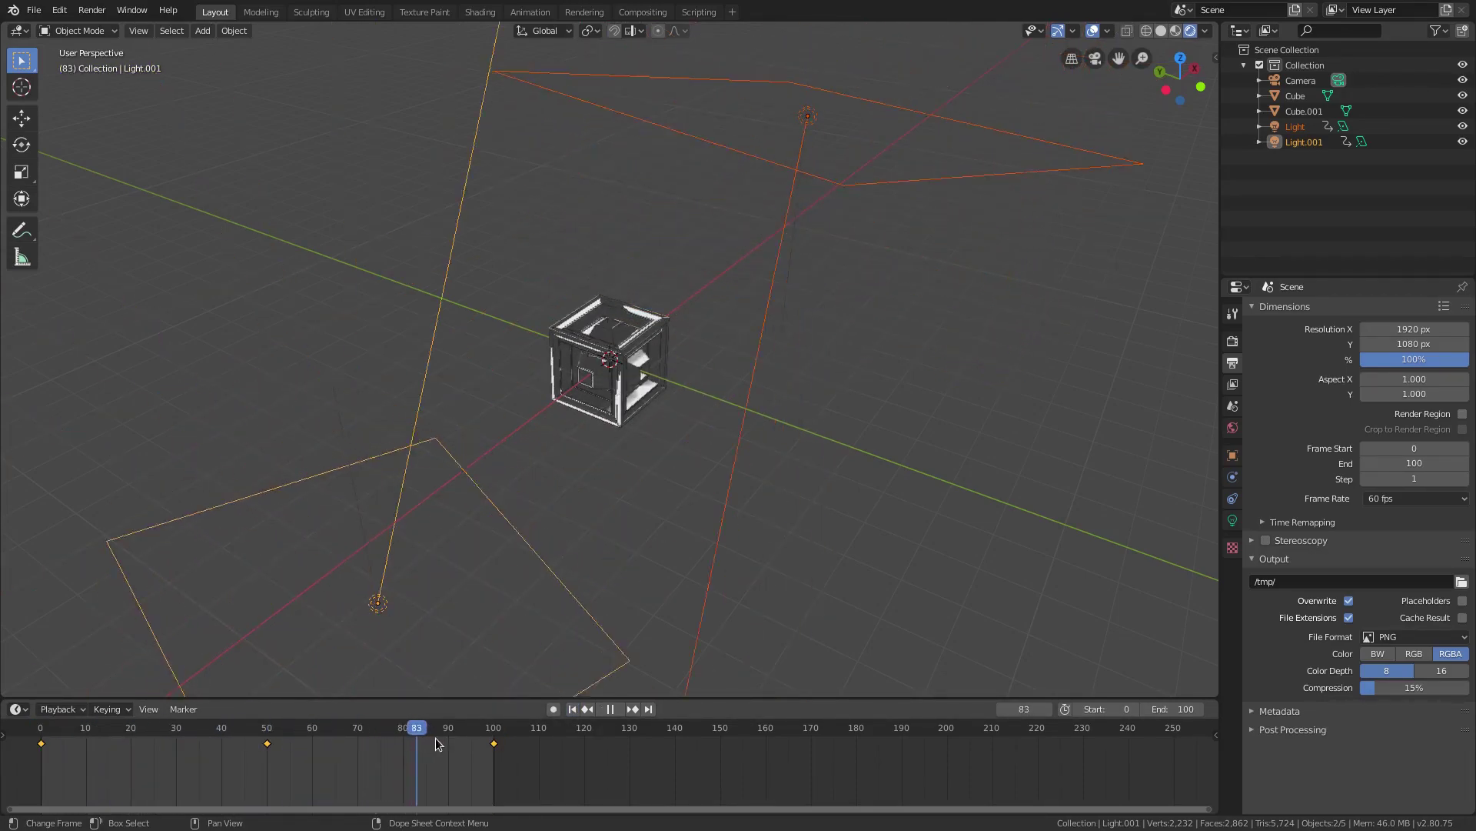
left_click_drag(435, 736, 86, 739)
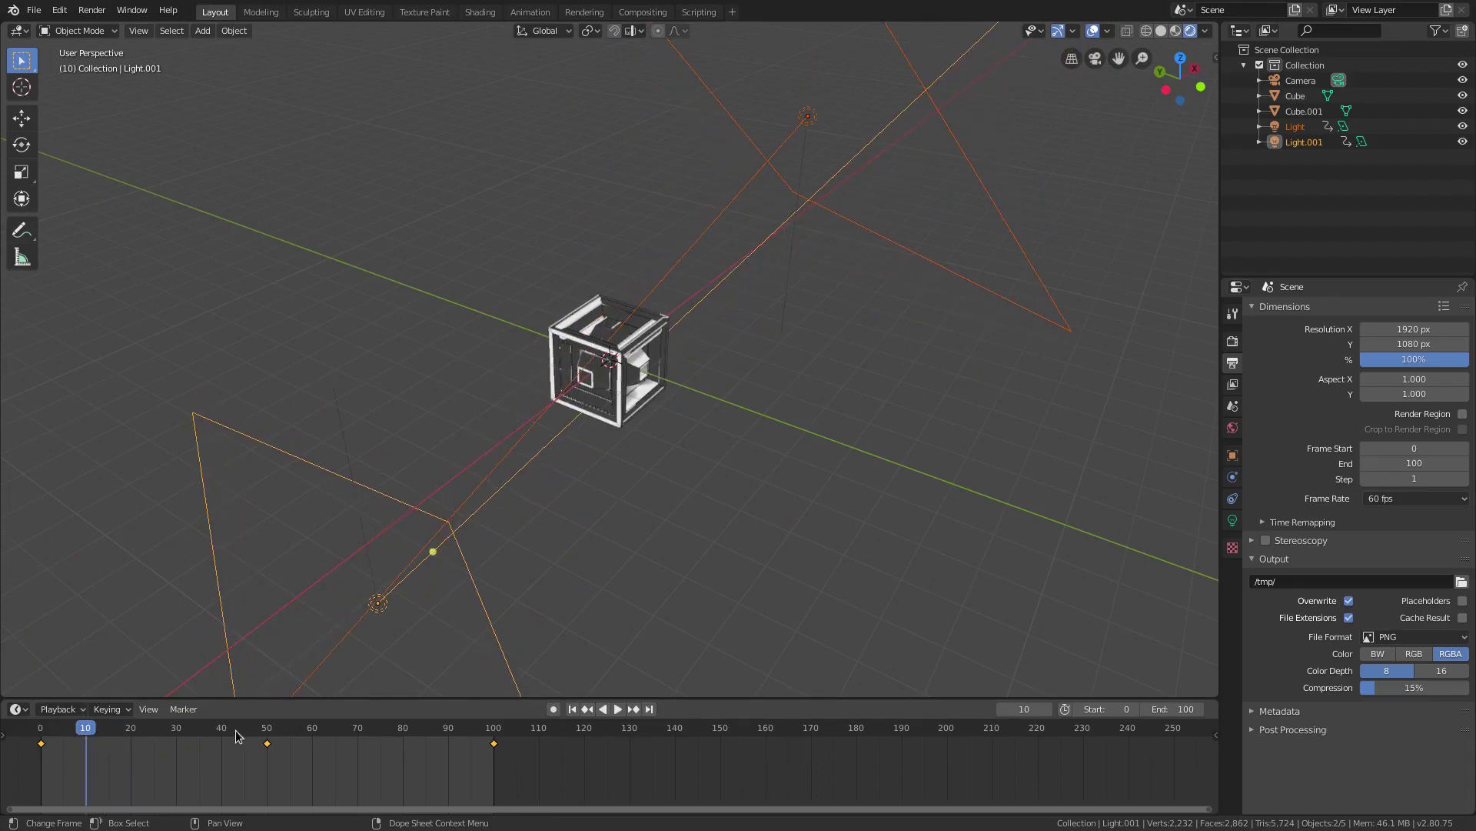
key("shift+Left")
key("KP_0")
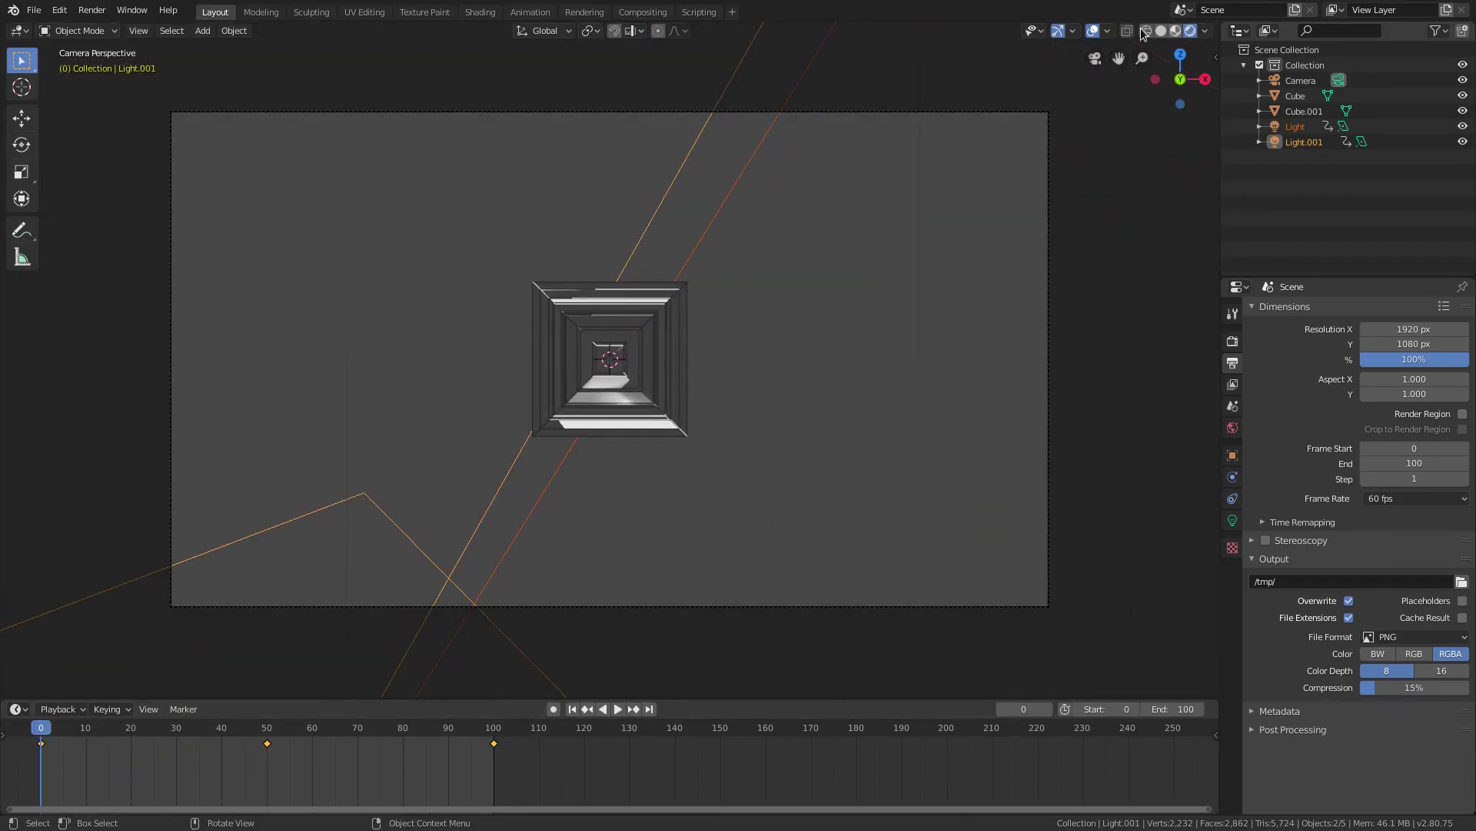
Hide the viewport overlays and set the world background colour to pure black
left_click(1093, 31)
left_click(1233, 427)
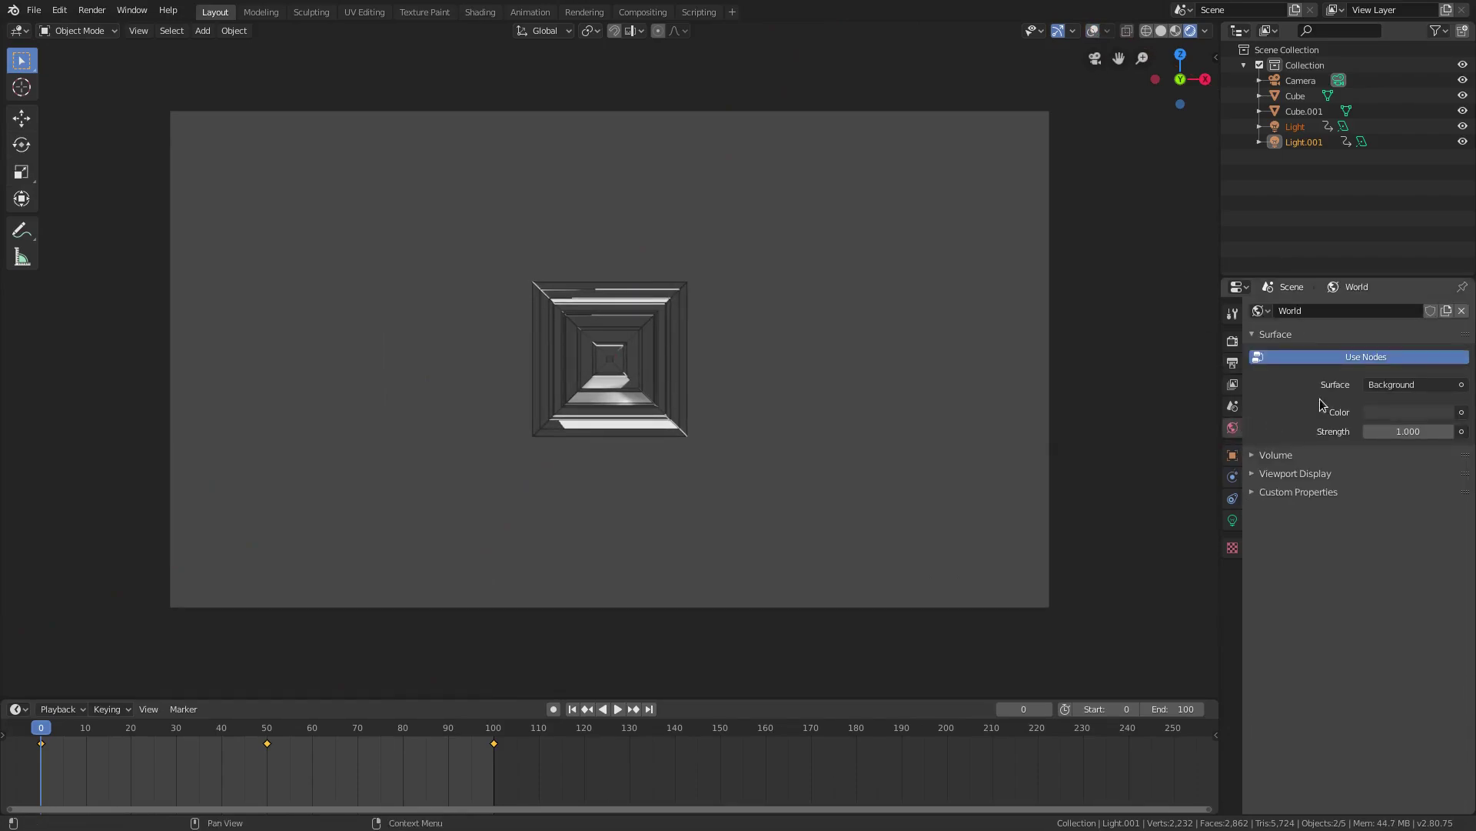
left_click(1395, 414)
left_click_drag(1442, 293, 1443, 304)
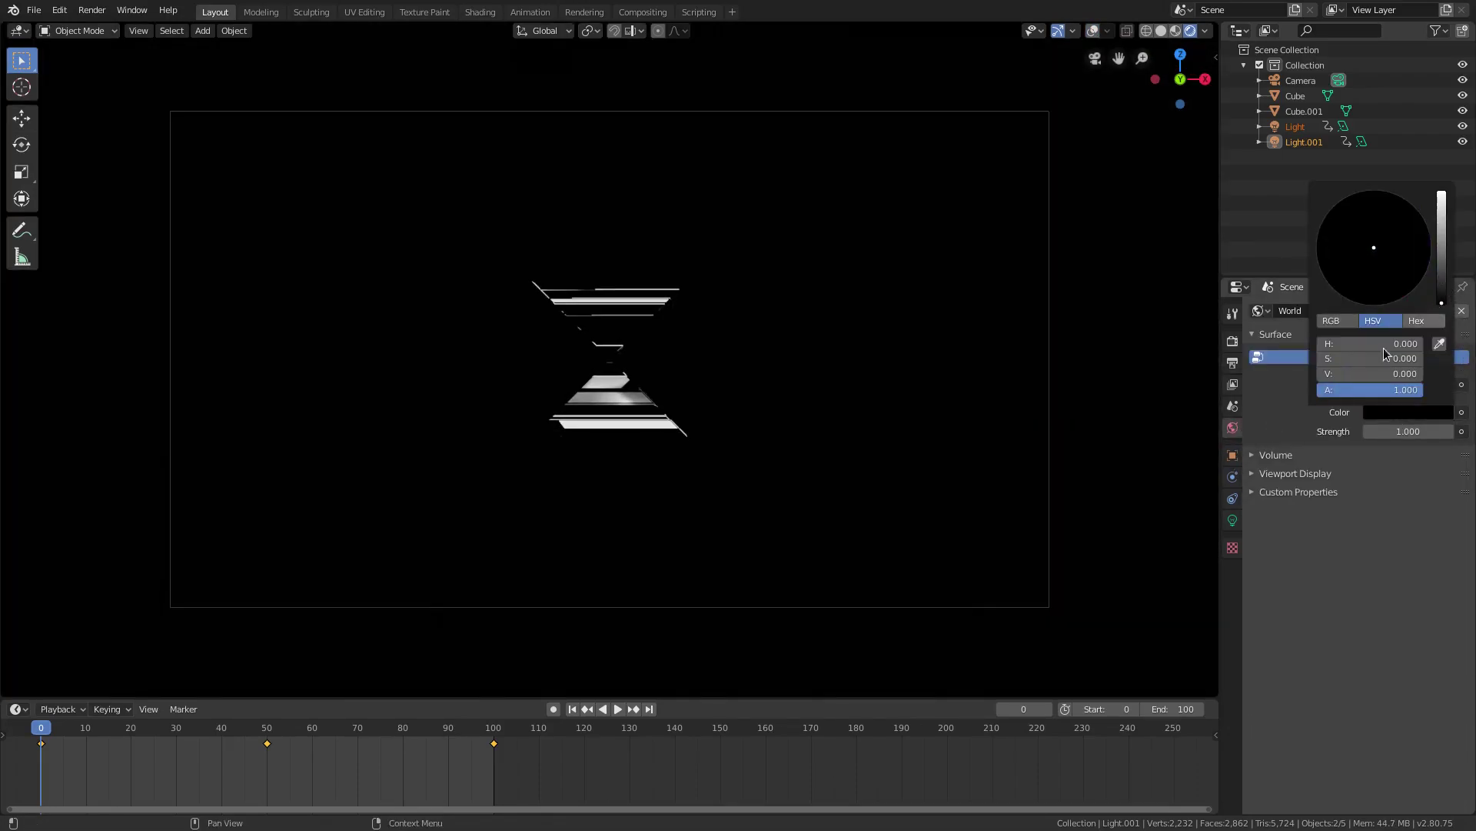
Shift the camera view slightly lower and play the animation
scroll(806, 621, "up", 1)
middle_click_drag(793, 533, 793, 555, "shift")
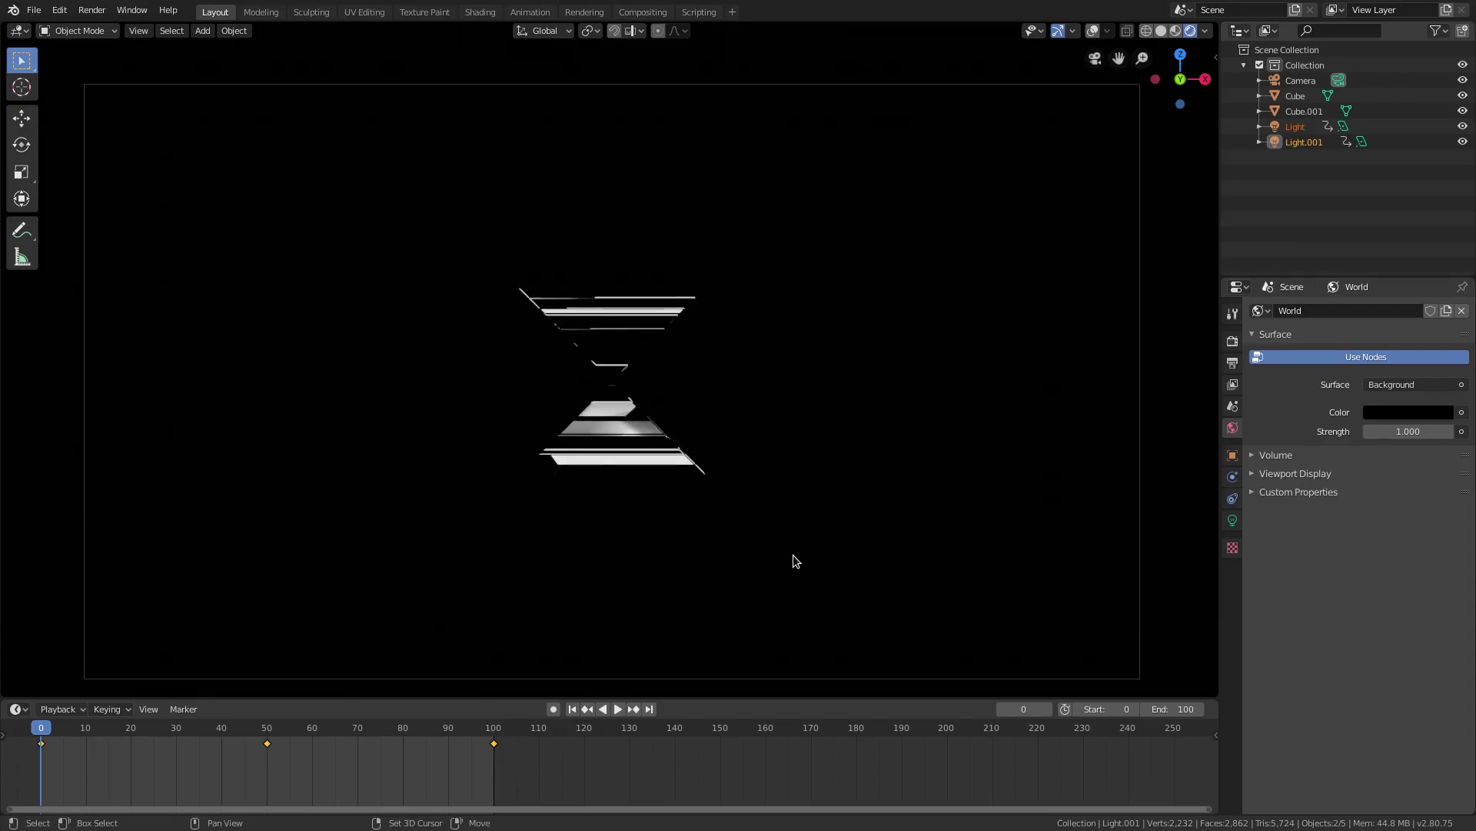
left_click(617, 709)
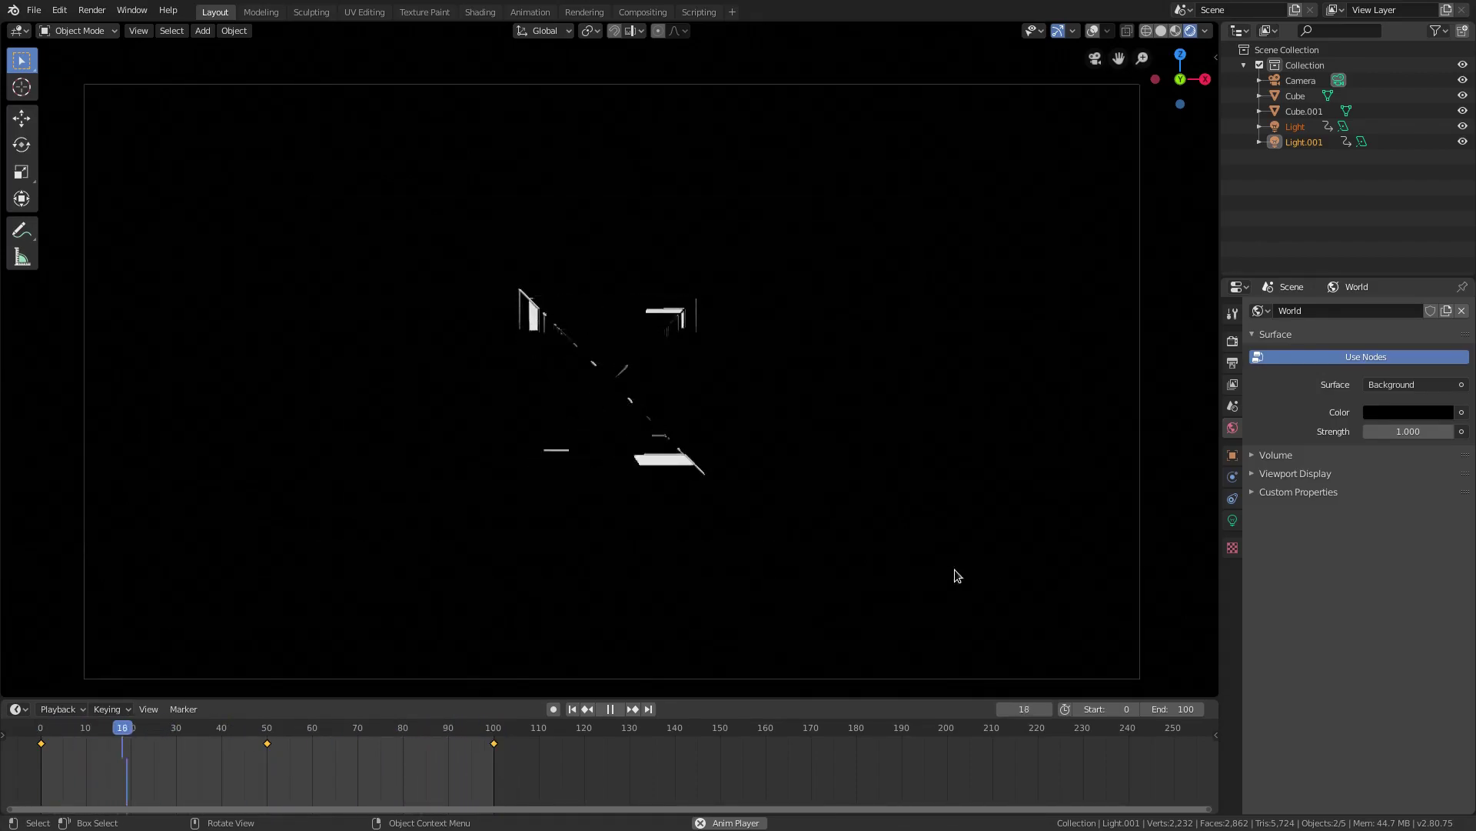
scroll(862, 552, "down", 3)
left_click(917, 472)
key("g")
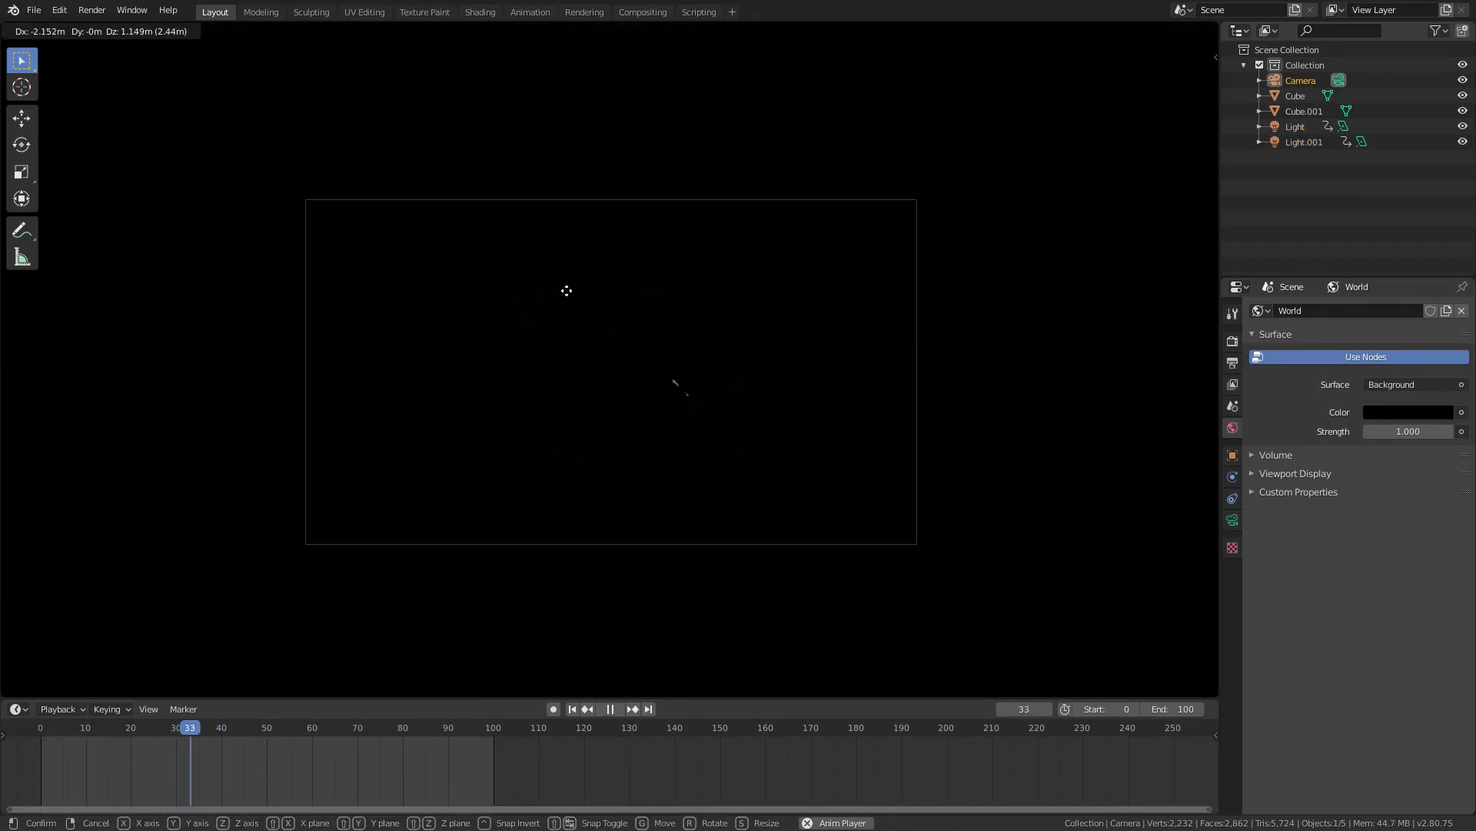
left_click(818, 382)
key("g")
left_click(999, 445)
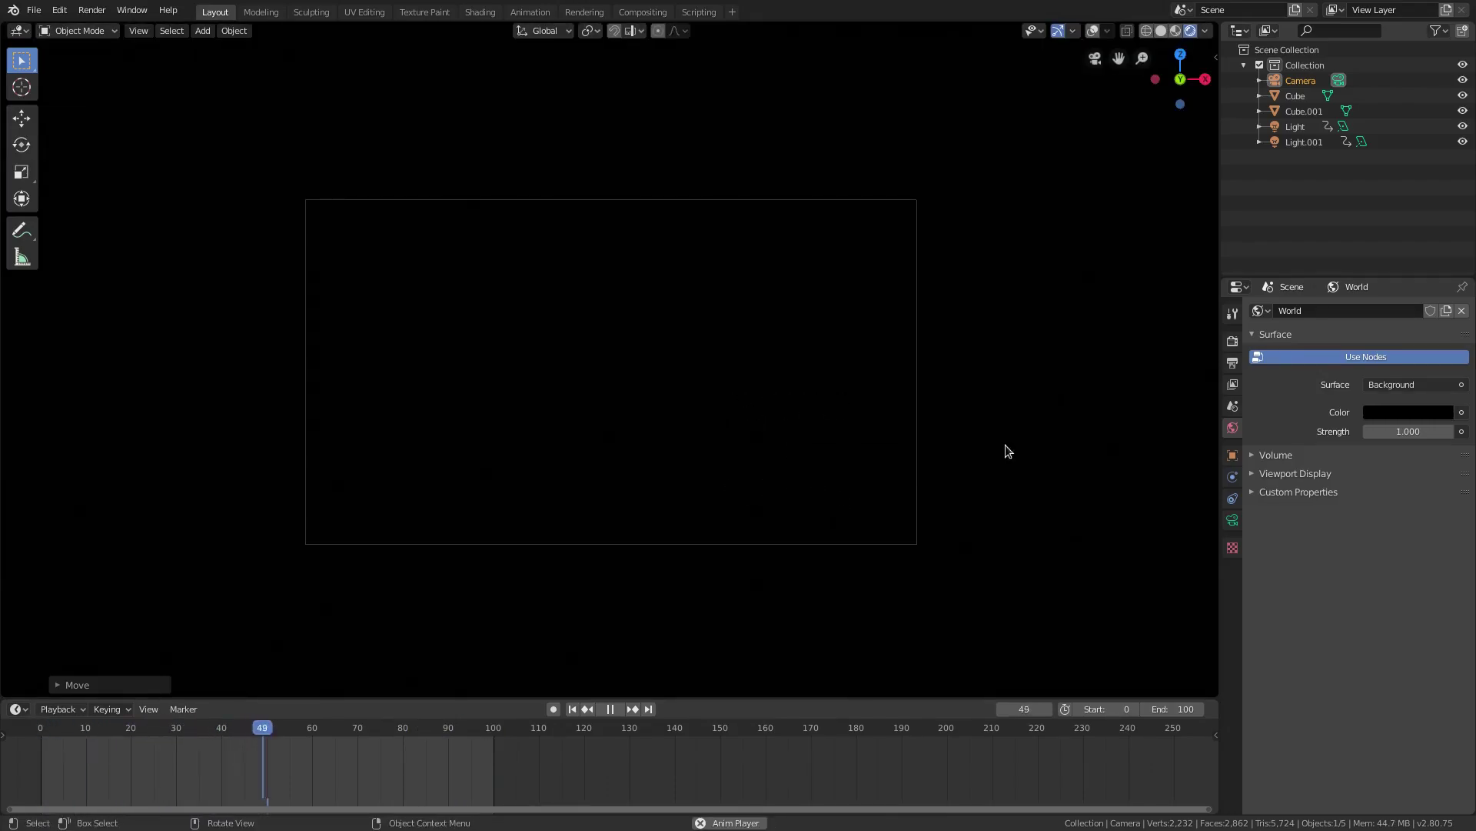
key("g")
left_click(1111, 542)
key("g")
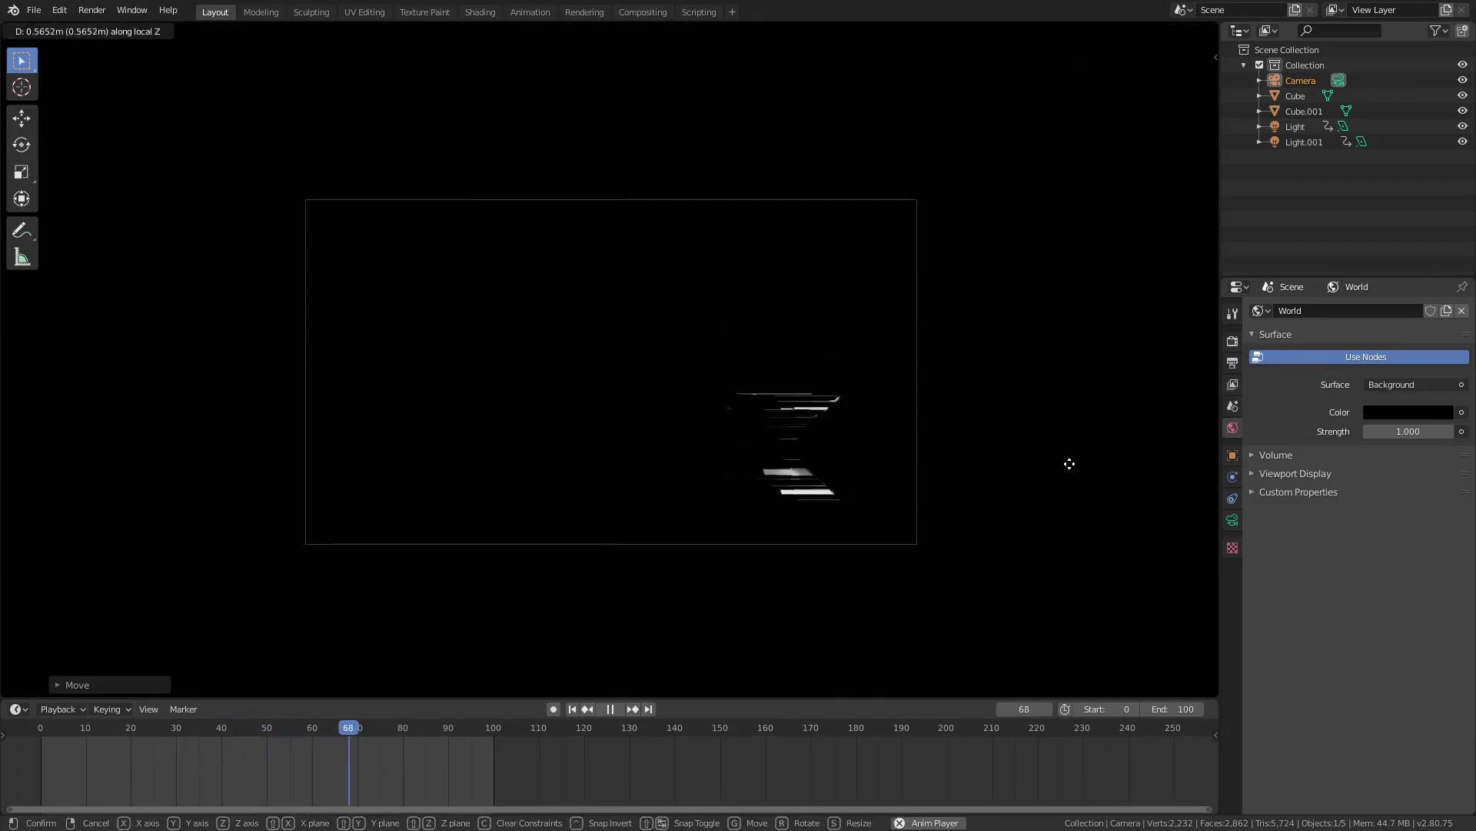
left_click(1085, 577)
key("g")
left_click(1231, 481)
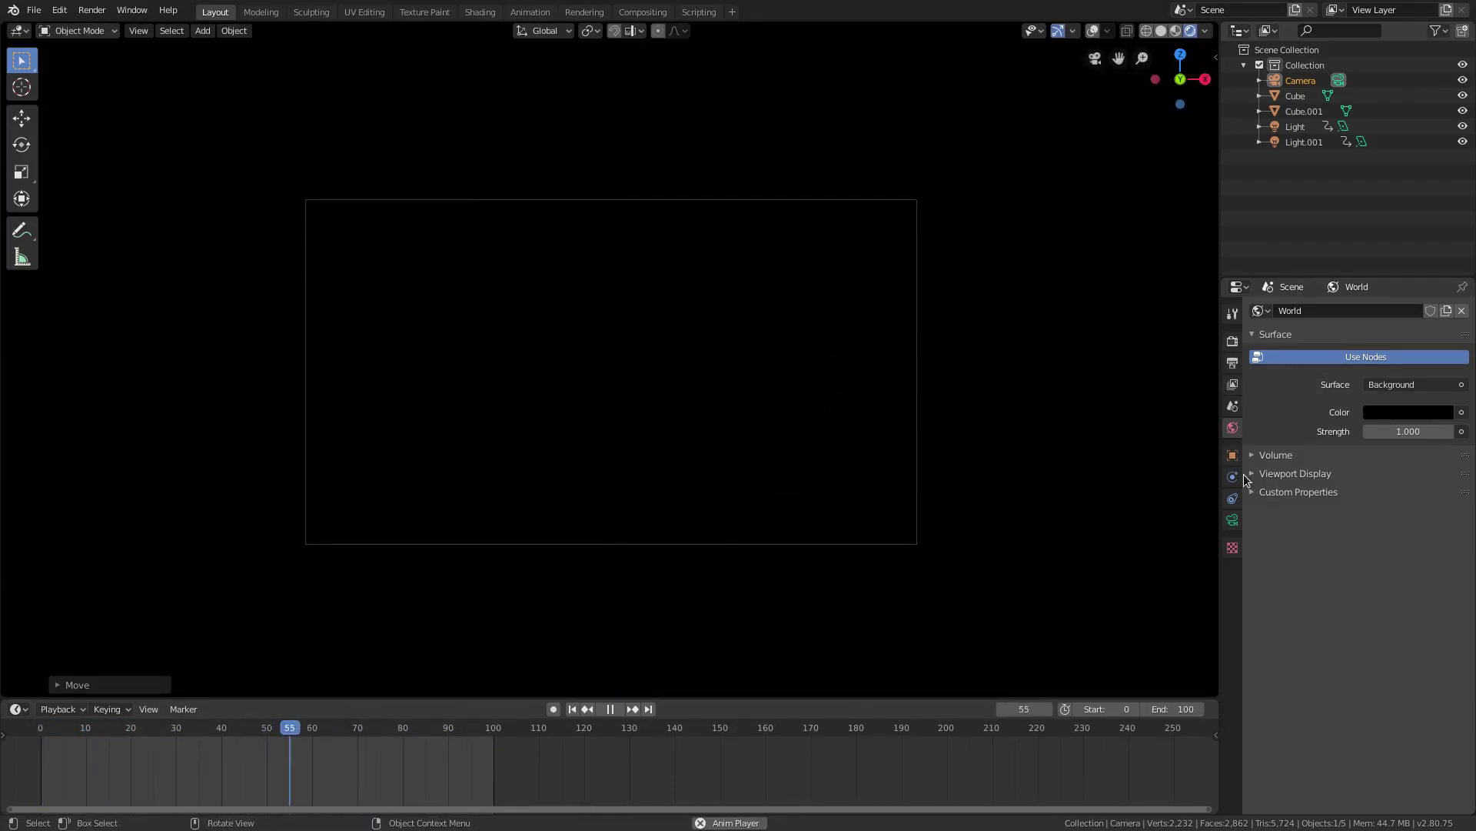
left_click(1233, 520)
left_click(1403, 357)
left_click(1392, 391)
key("g")
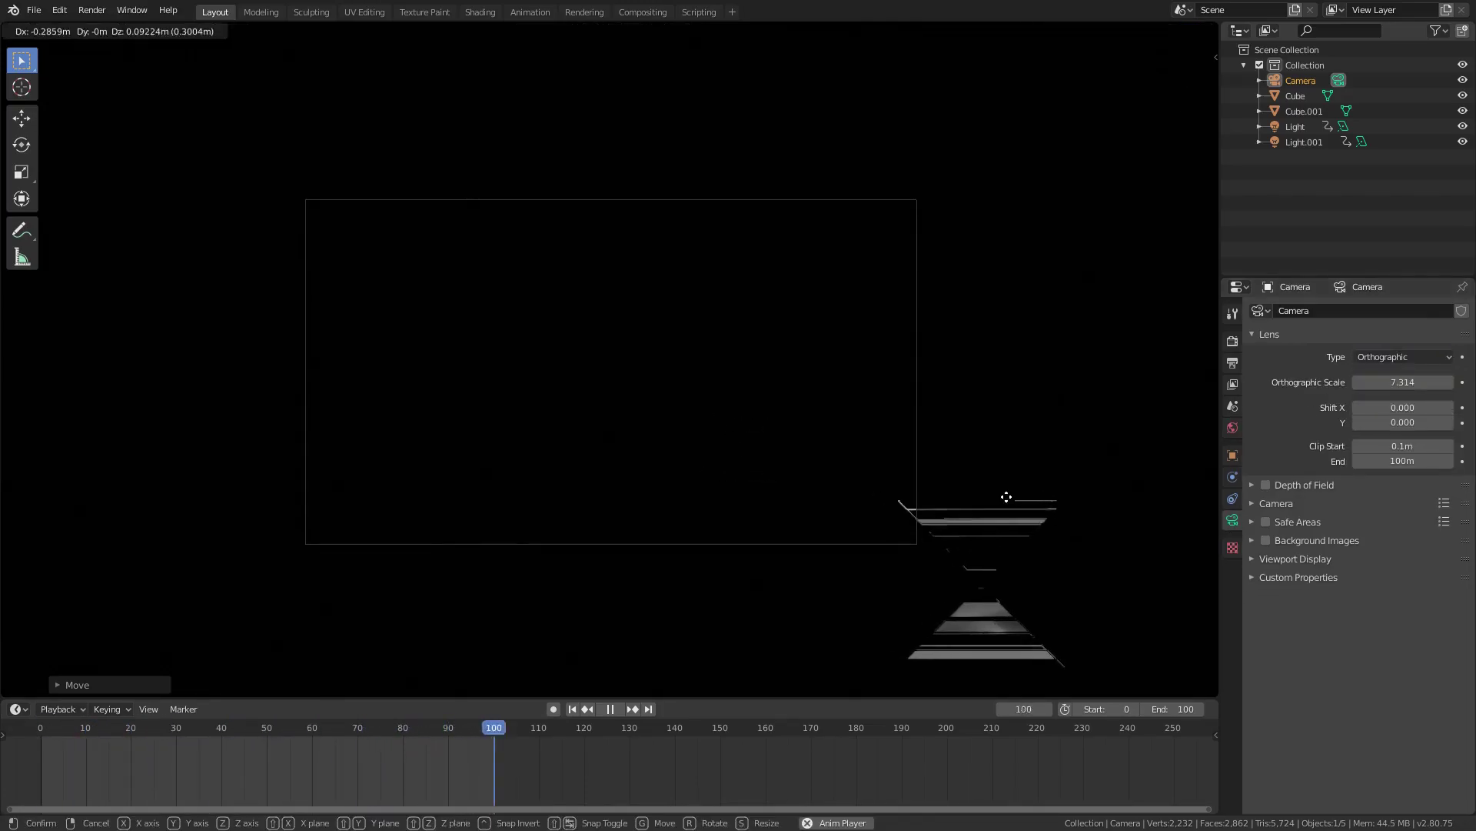
left_click(1153, 627)
left_click_drag(1409, 382, 1465, 382)
key("g")
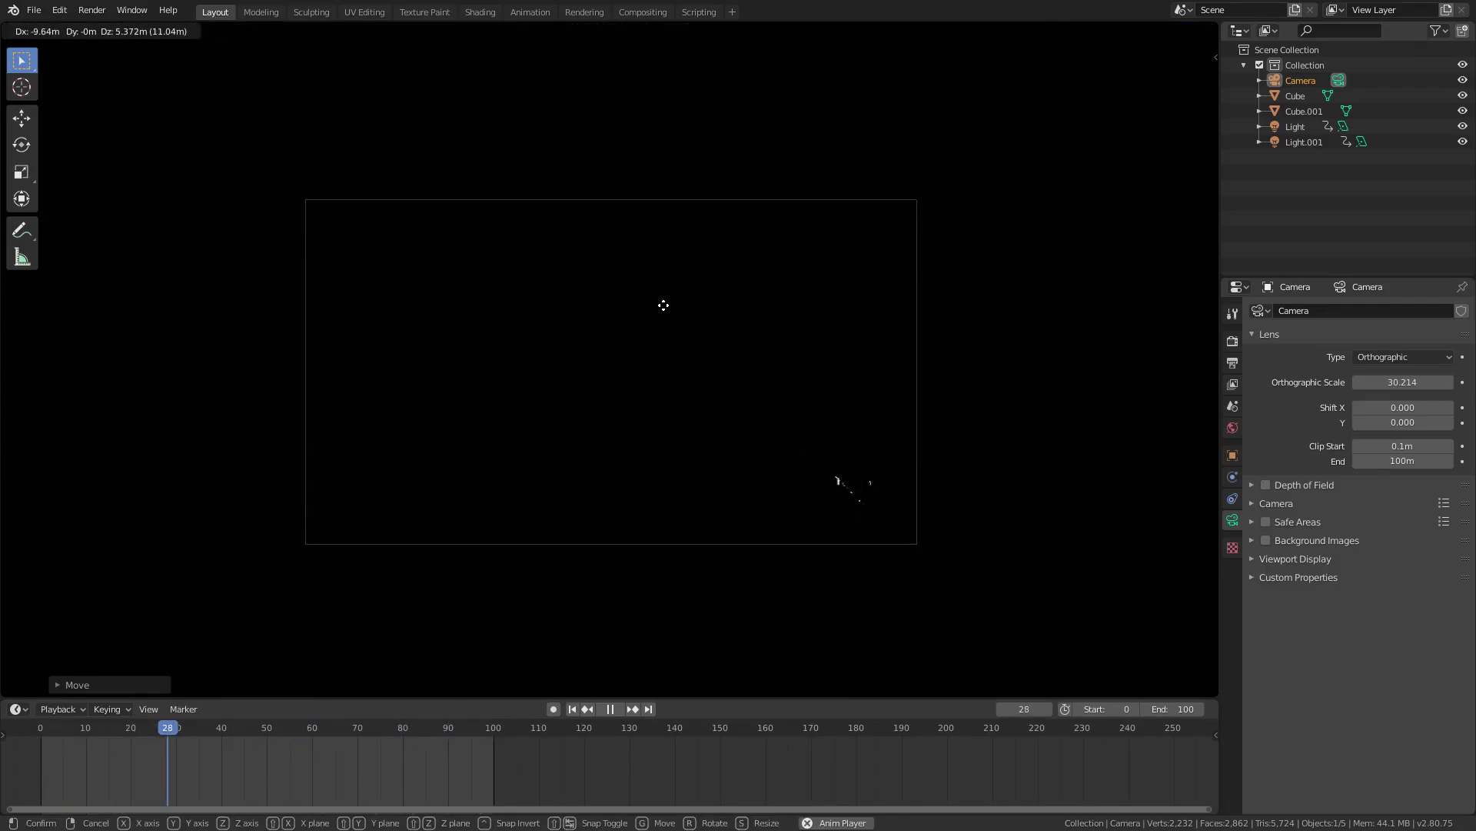
left_click(1105, 461)
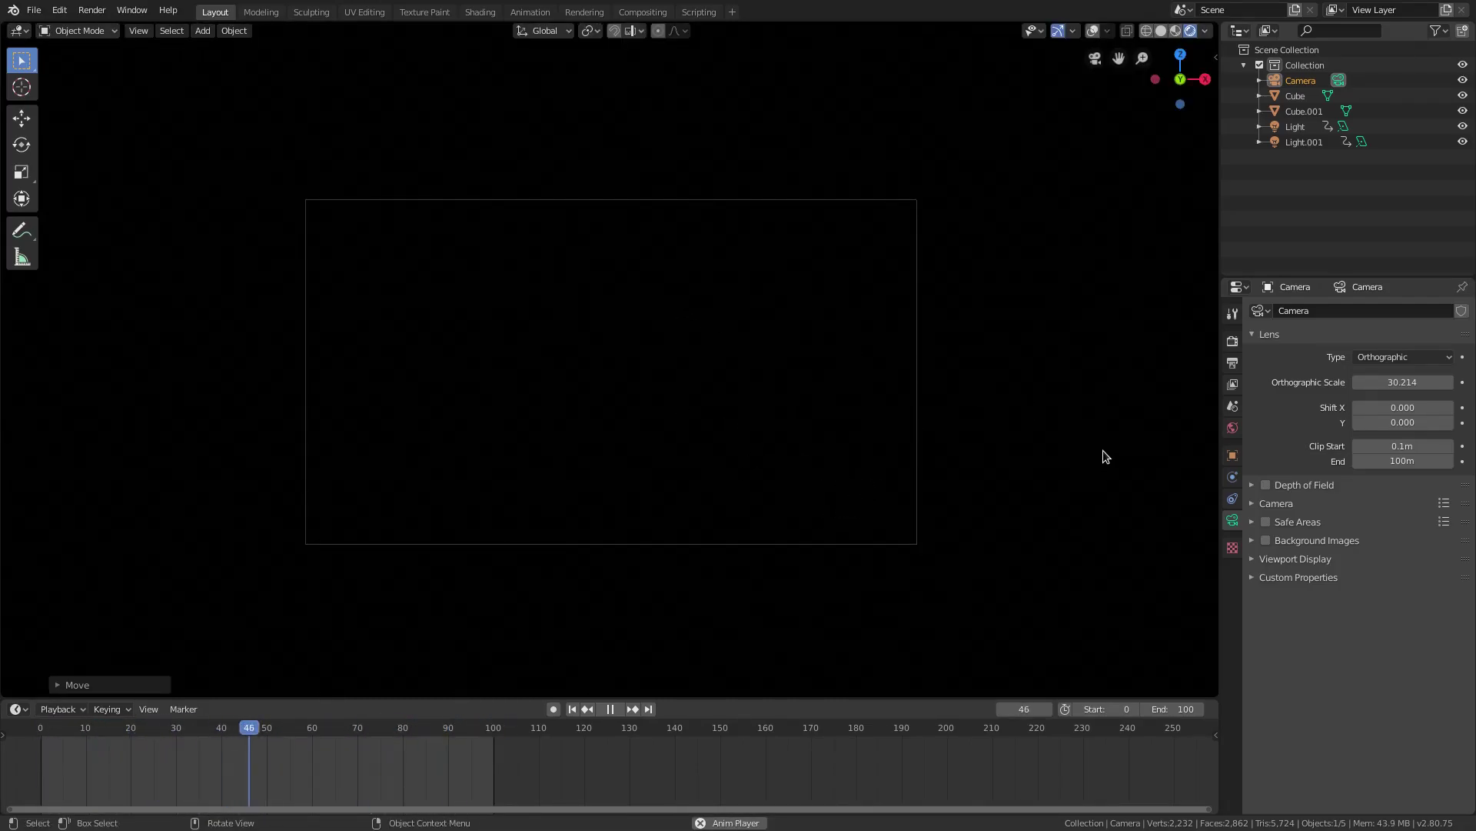
key("ctrl+z")
key("ctrl+z")
key("ctrl+z")
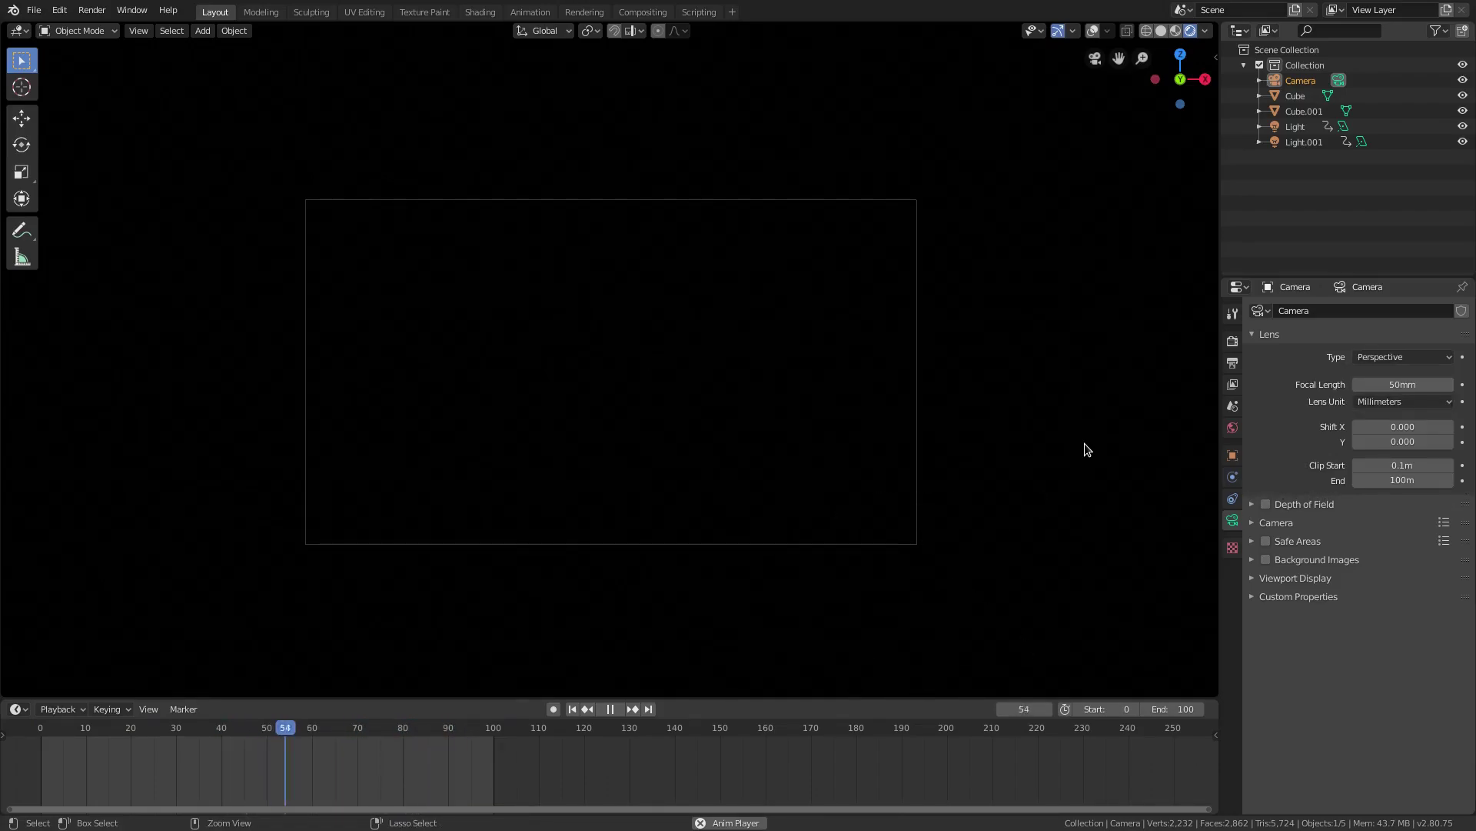
key("ctrl+z")
scroll(1077, 448, "up", 2)
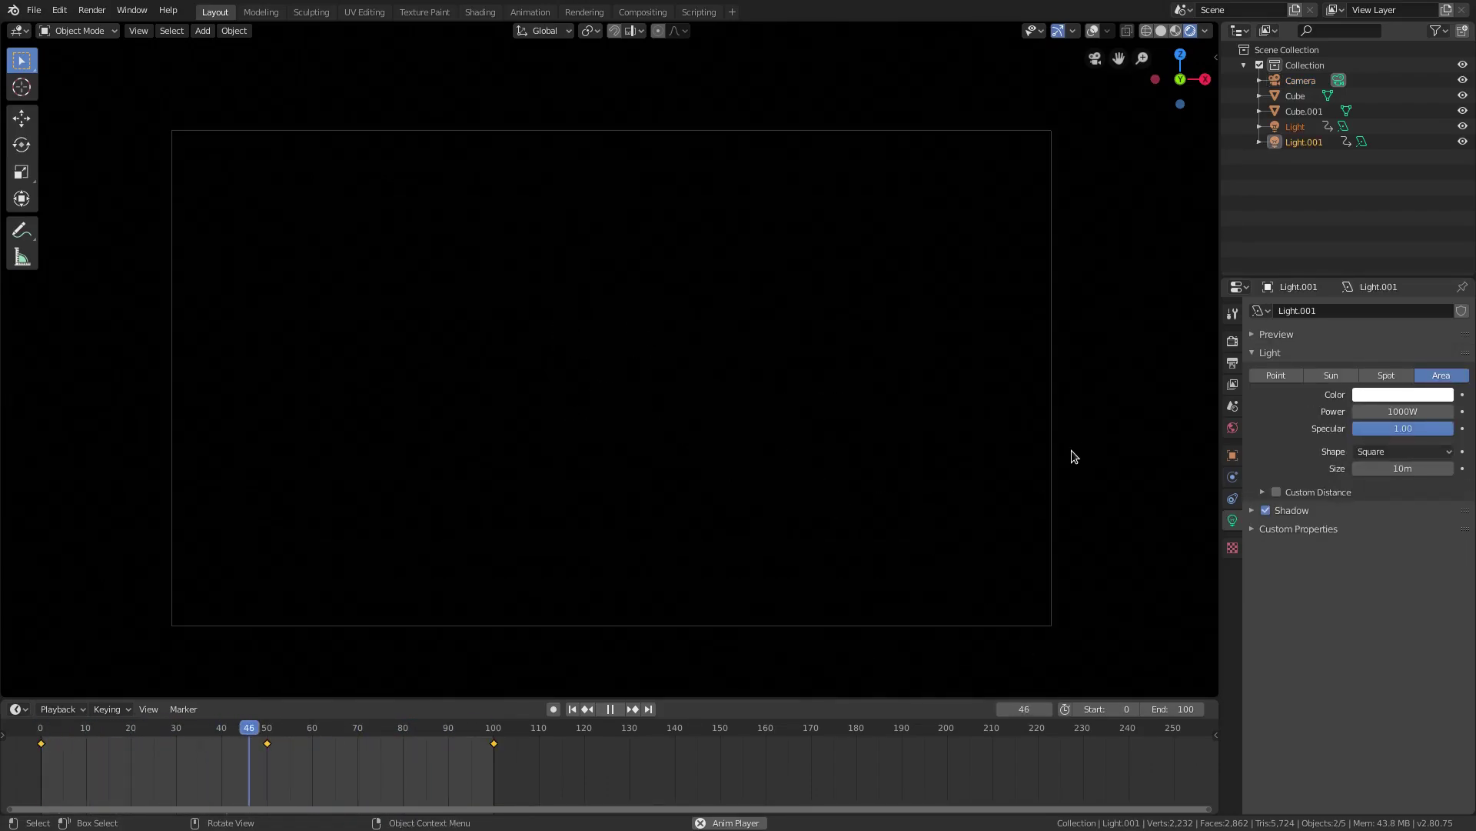